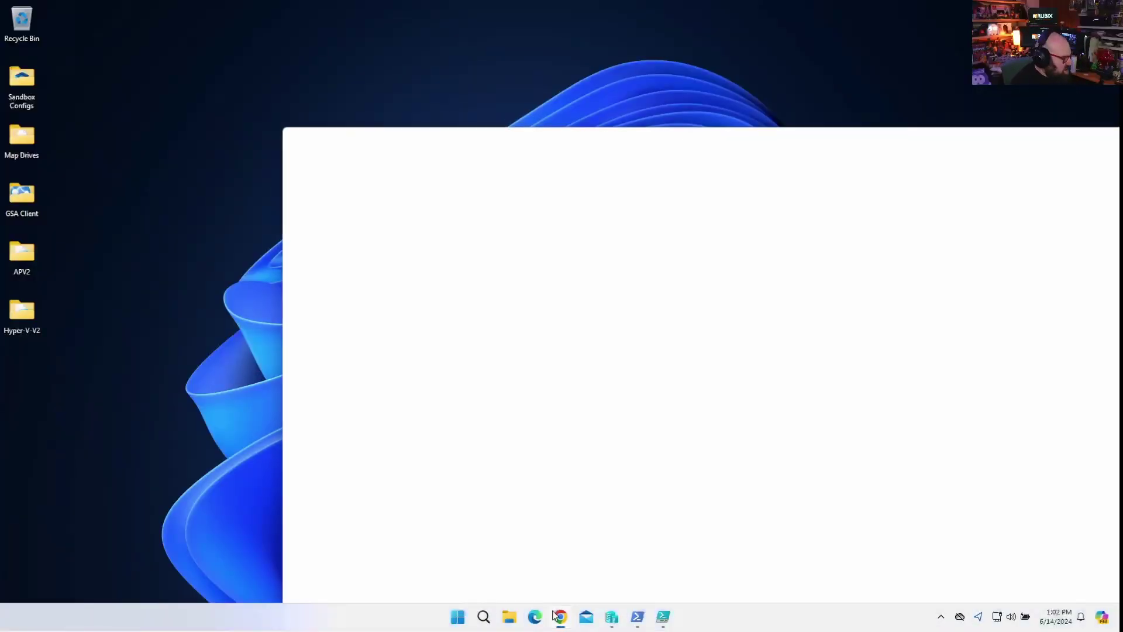
Maximize Chrome and load the Intune admin center at intune.microsoft.com.
double_click(518, 145)
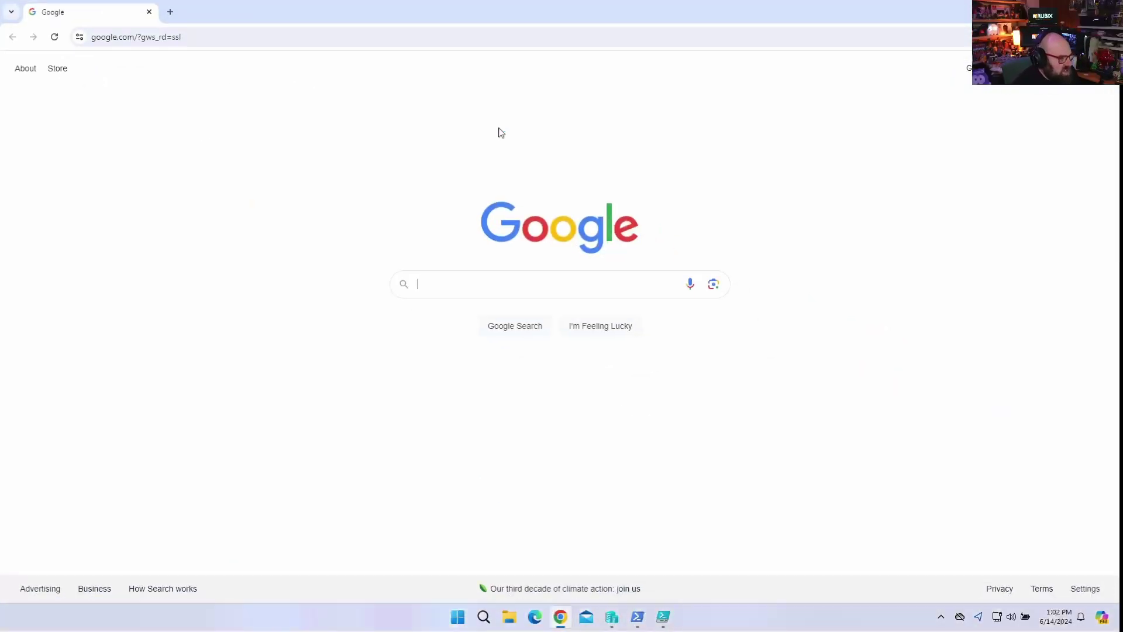
left_click(213, 40)
type("int")
key("Return")
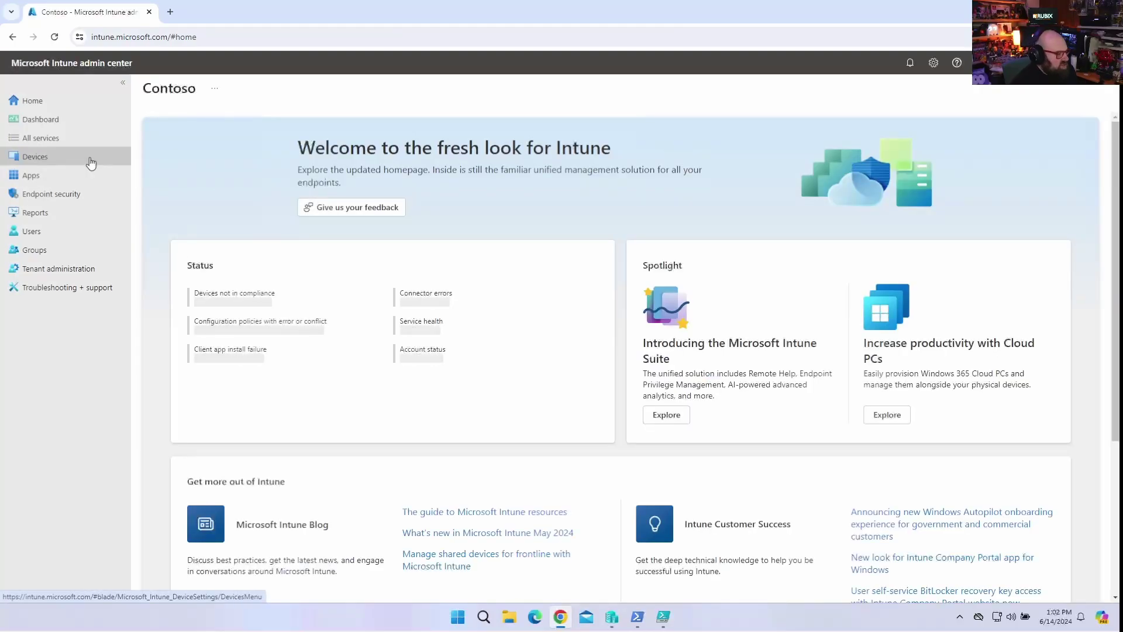
Under Apps > Windows, start adding a new app and open the app type list.
left_click(89, 174)
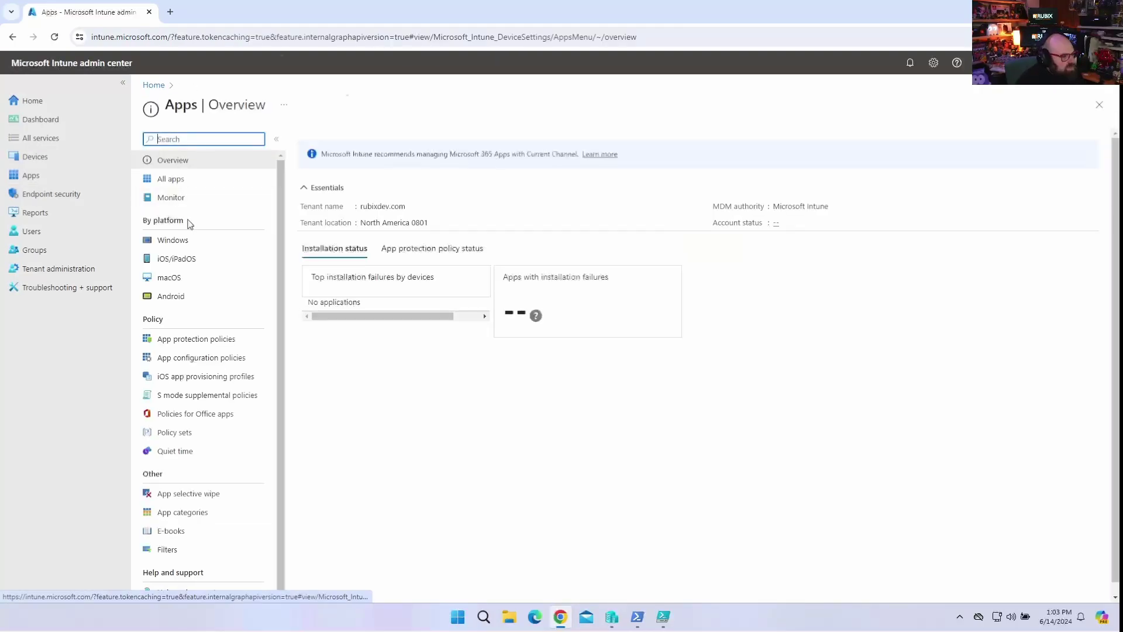
left_click(188, 238)
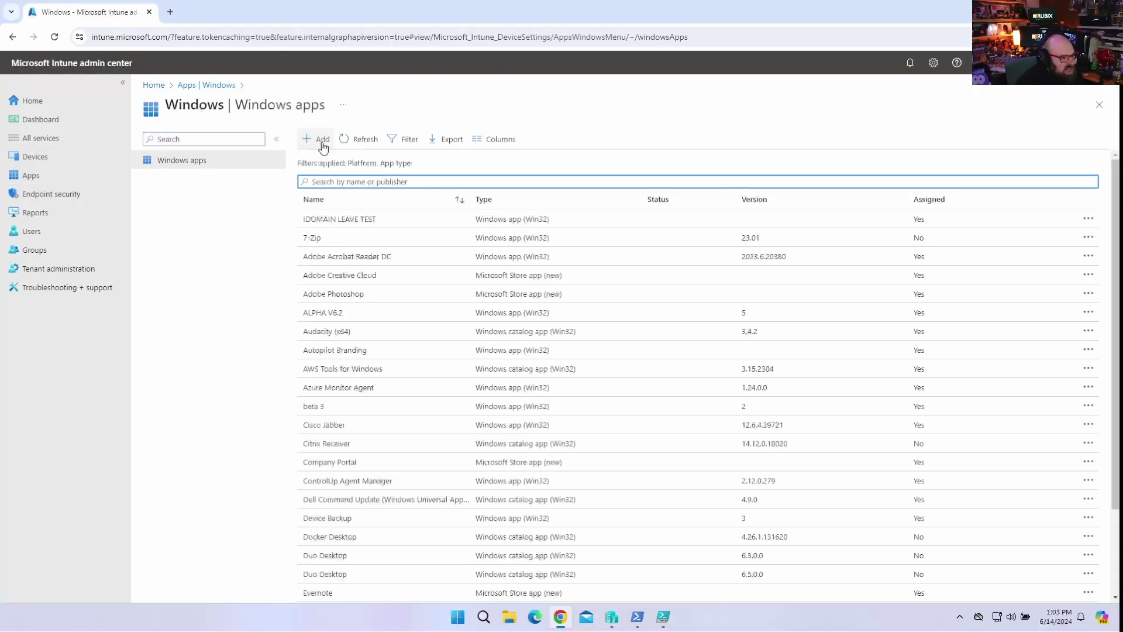
left_click(322, 142)
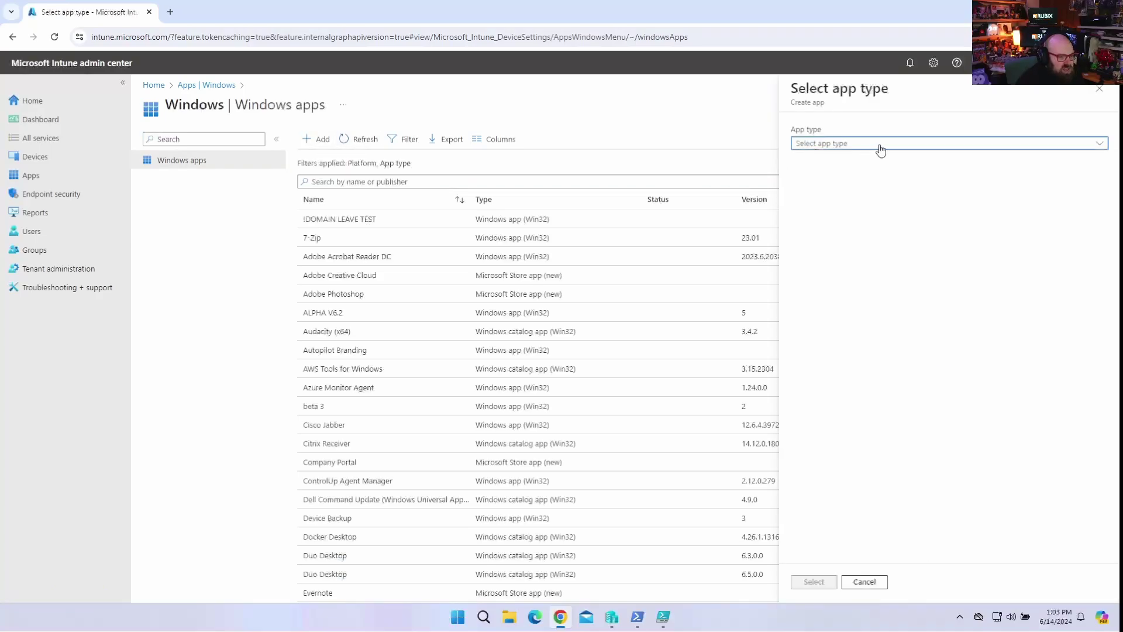
left_click(881, 144)
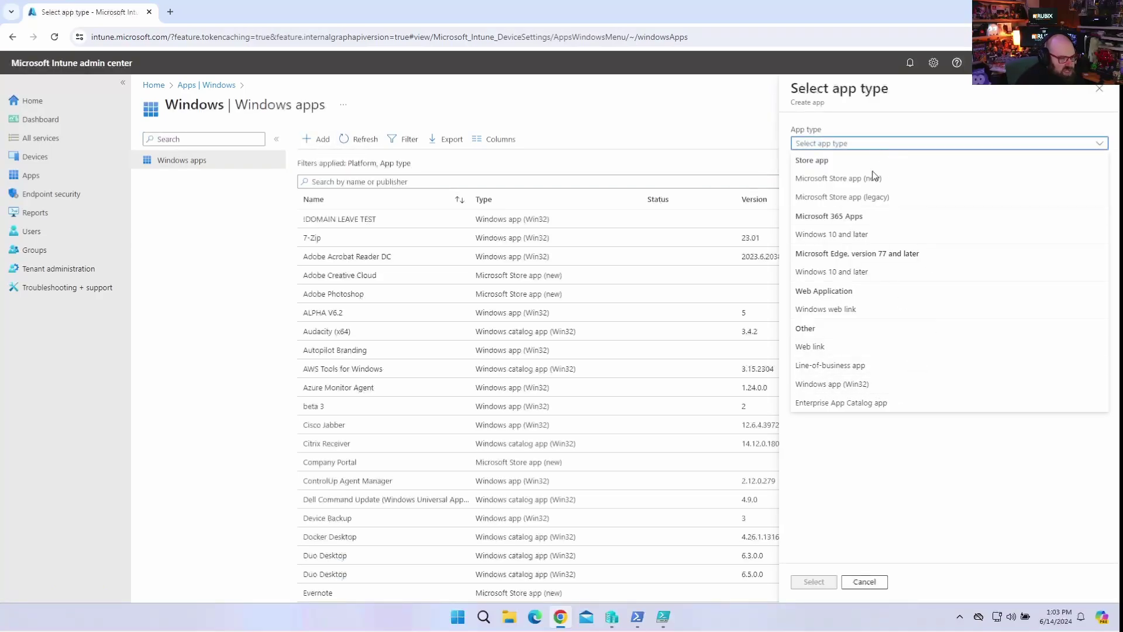
Pick Microsoft 365 Apps for Windows 10 and later and advance to Configure app suite.
left_click(815, 236)
left_click(818, 582)
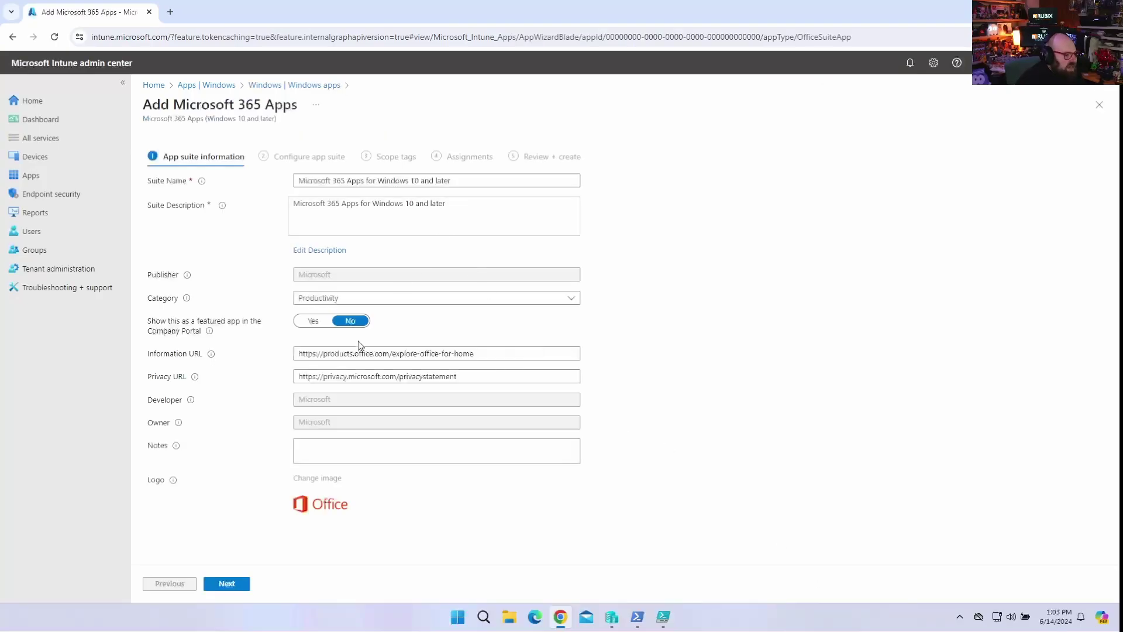
left_click(233, 584)
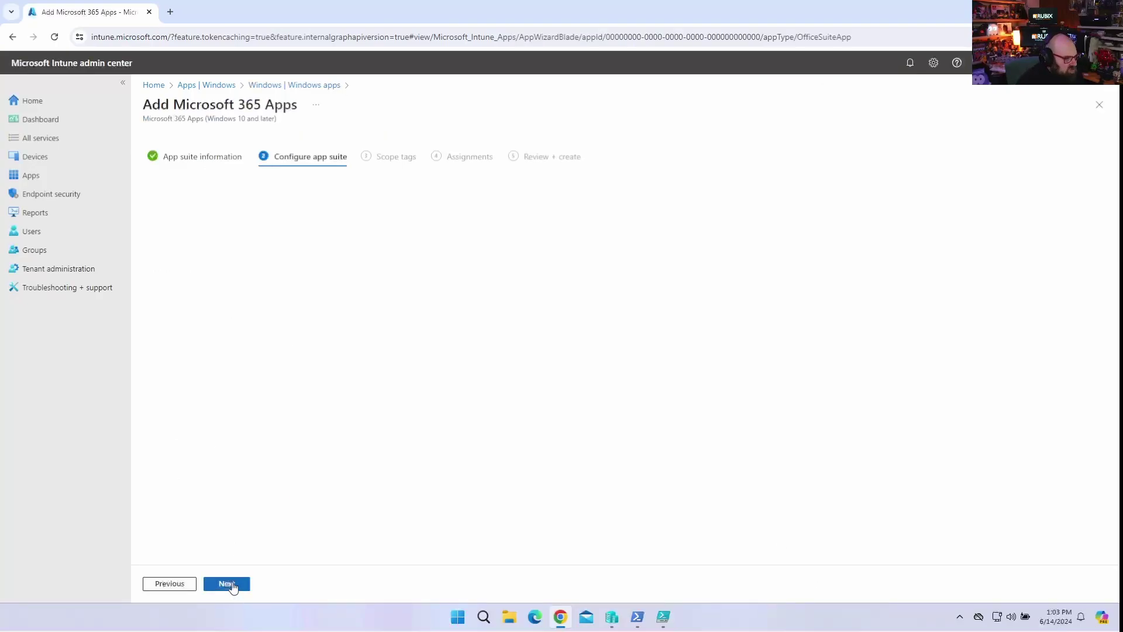
Keep Configuration designer and review the Office apps, other apps and update channel lists unchanged.
left_click(345, 187)
left_click(346, 186)
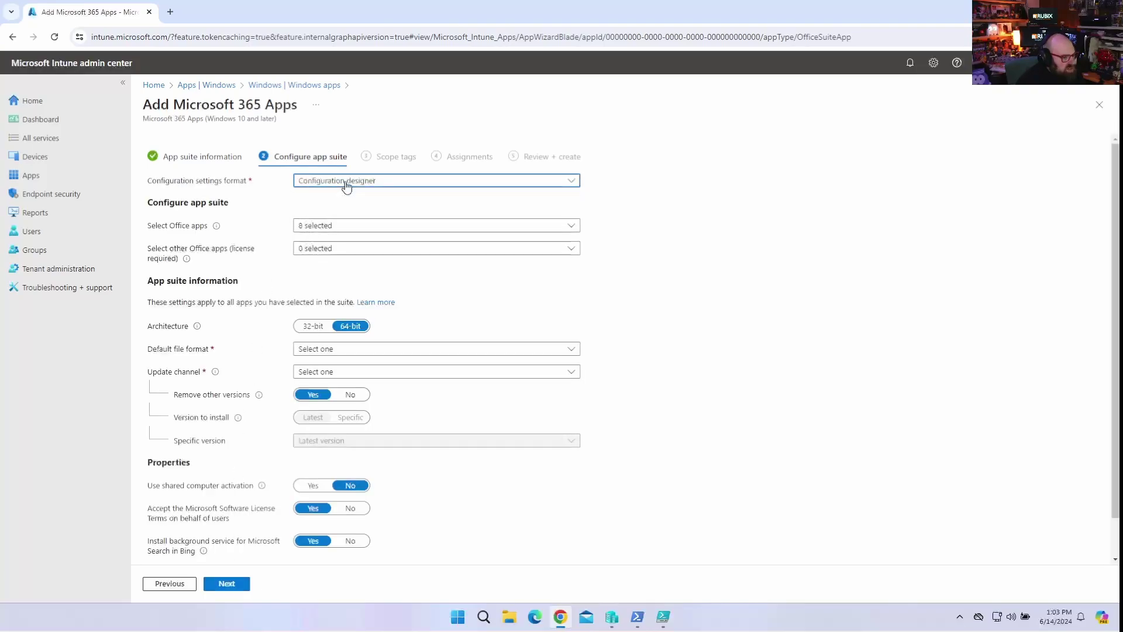
left_click(351, 225)
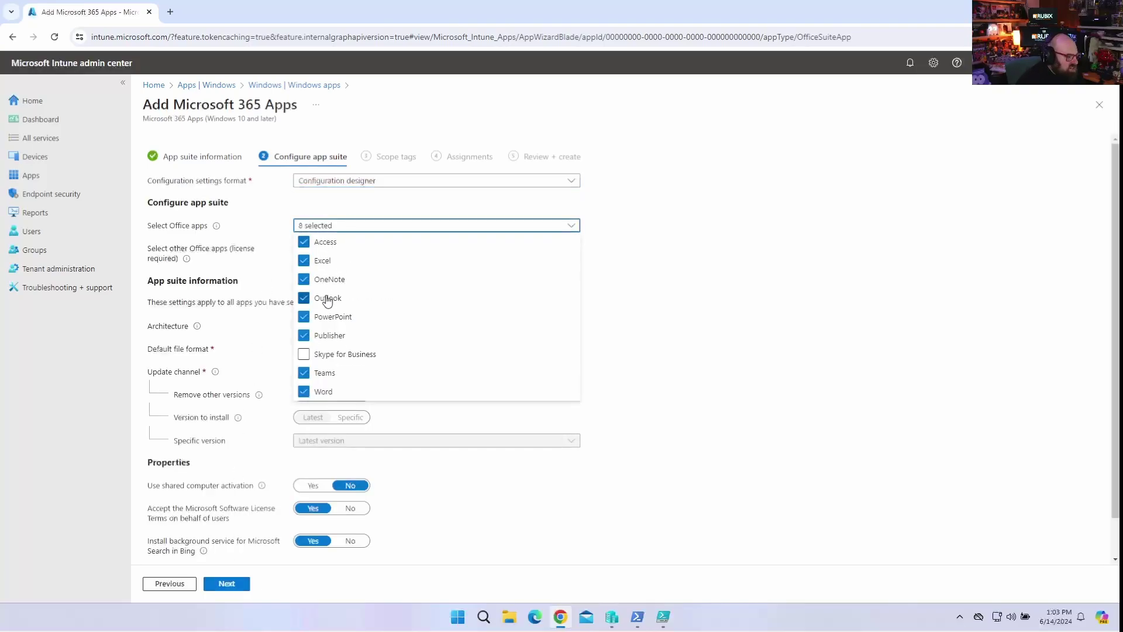
left_click(682, 351)
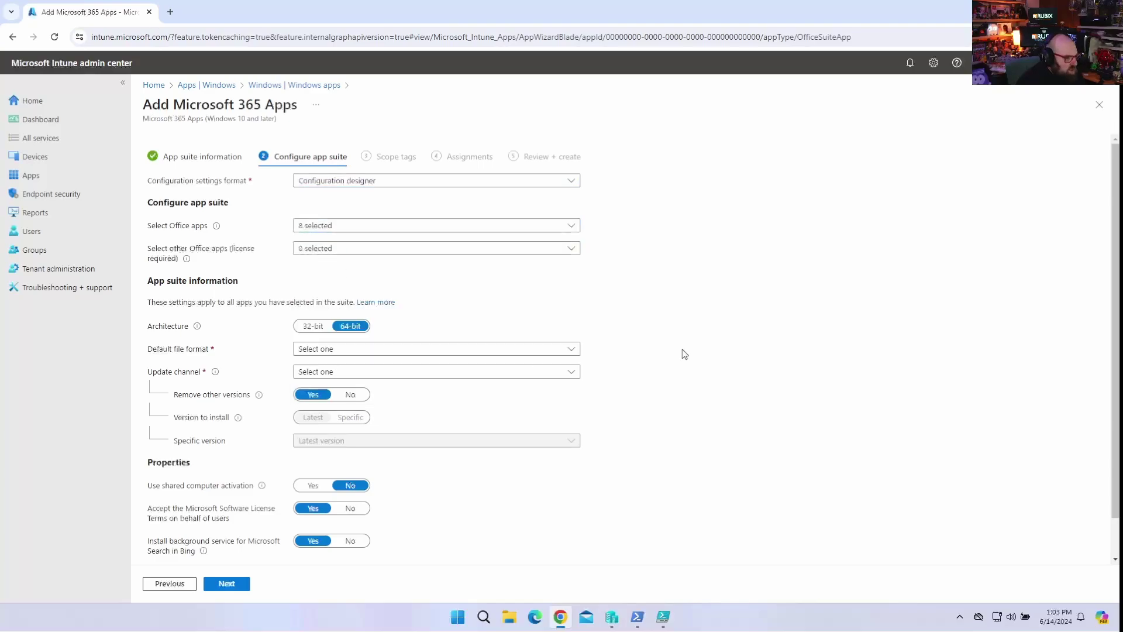
left_click(318, 250)
left_click(685, 314)
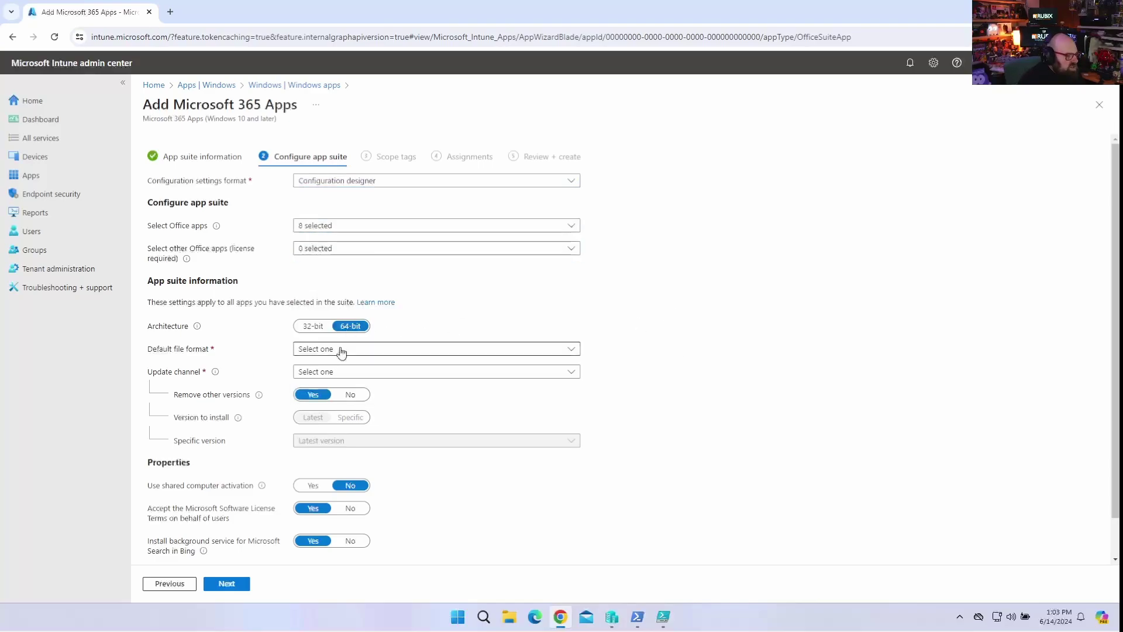
left_click(348, 373)
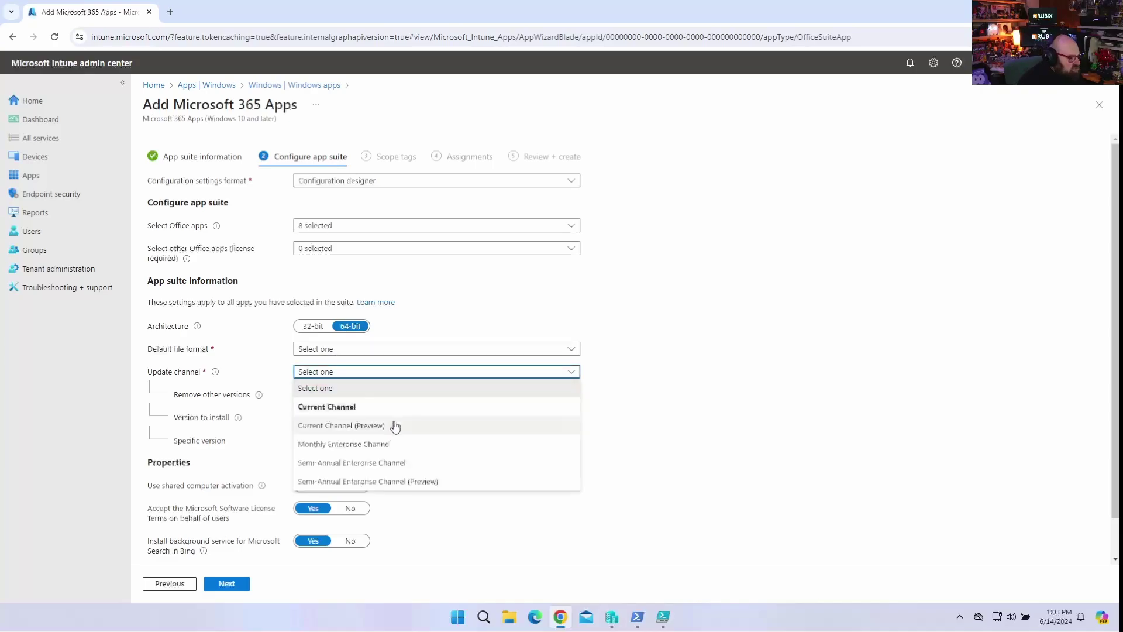
left_click(676, 363)
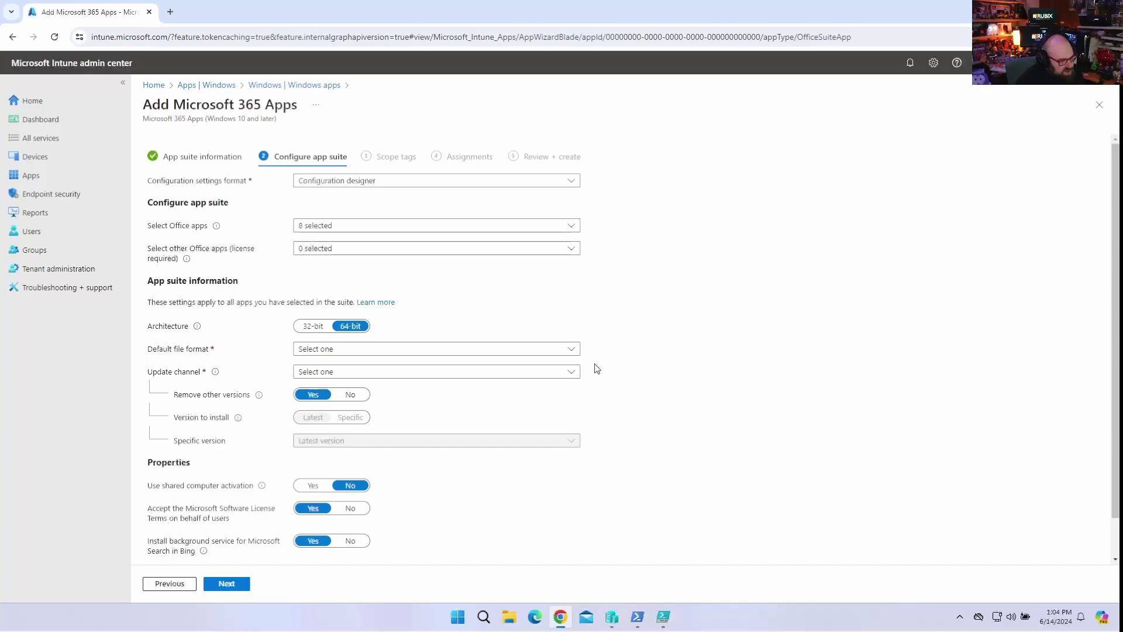
scroll(565, 377, "down", 2)
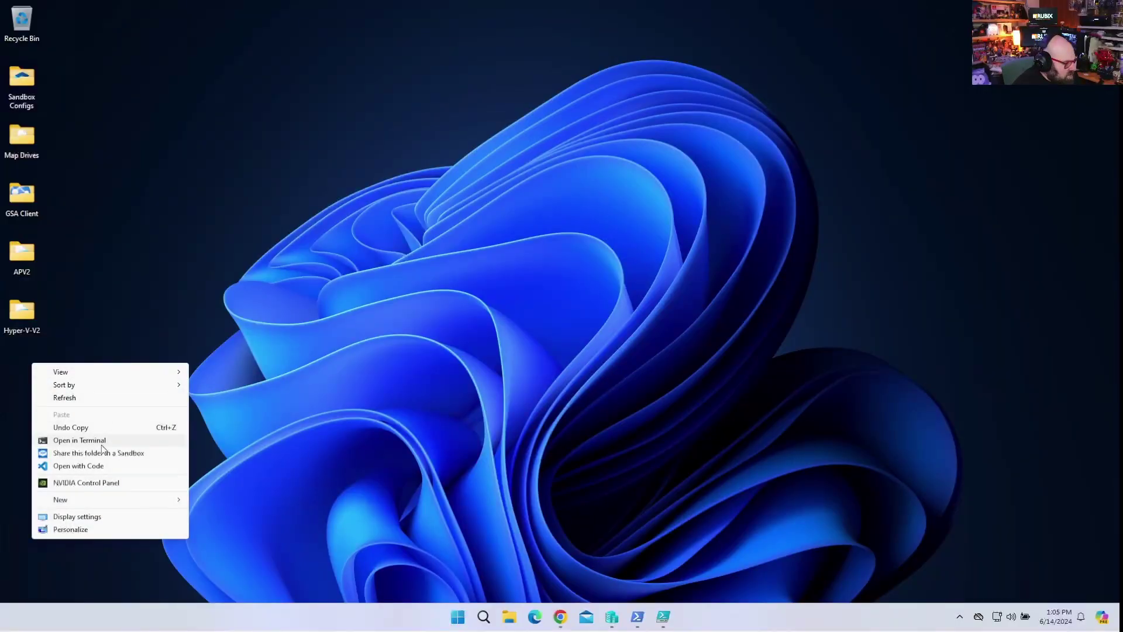
Create a desktop folder named Office365 and switch back to Chrome.
mouse_move(105, 504)
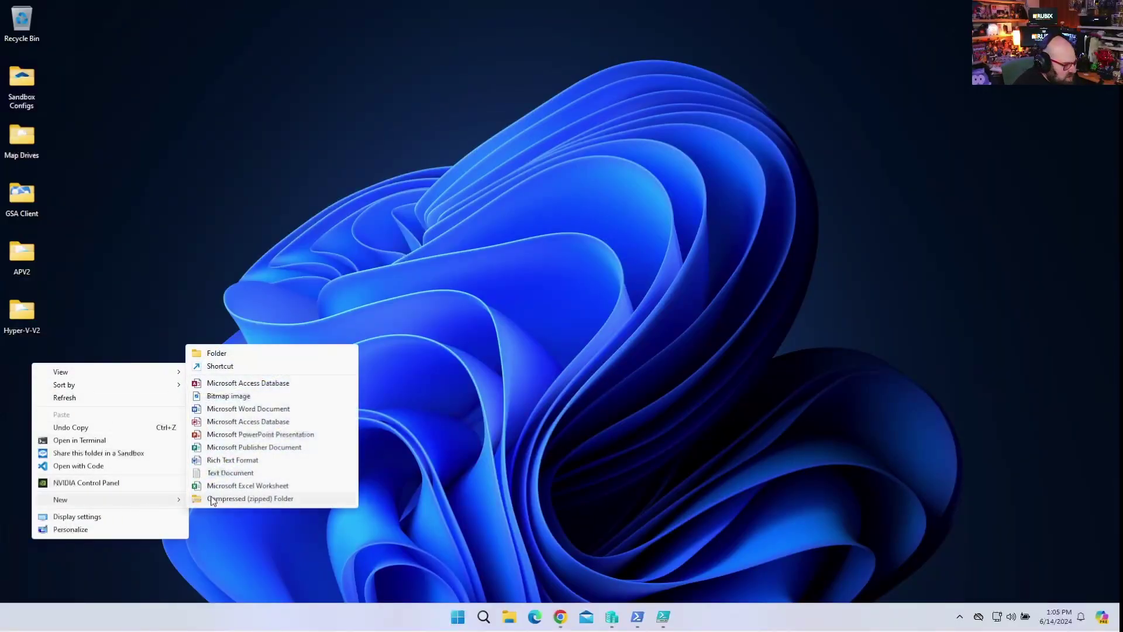
left_click(280, 353)
type("Office365")
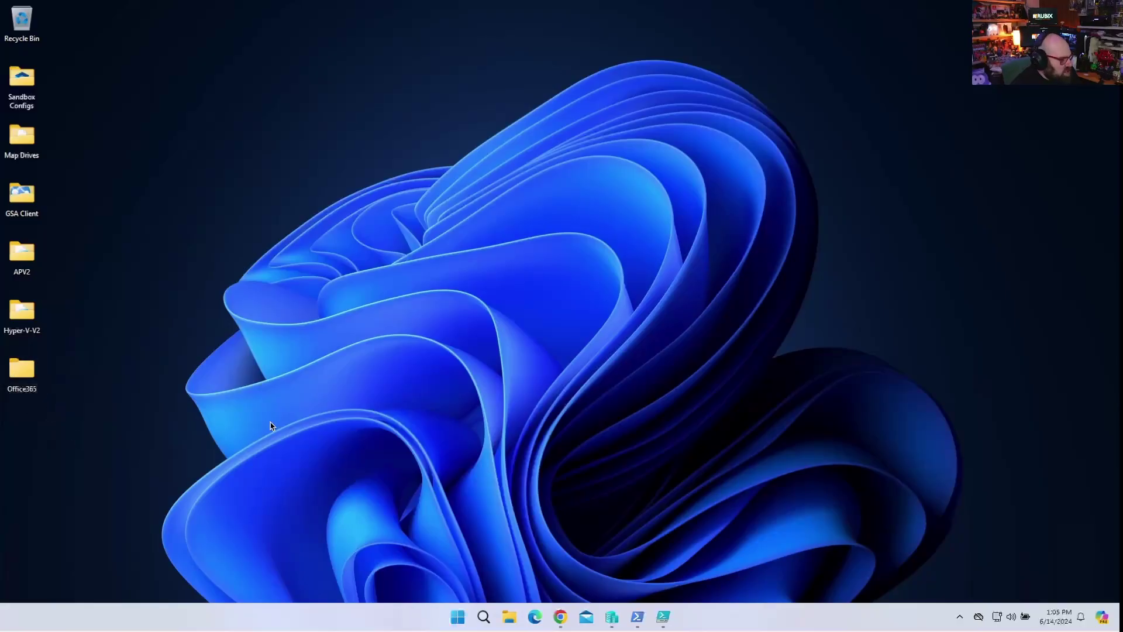
left_click(560, 616)
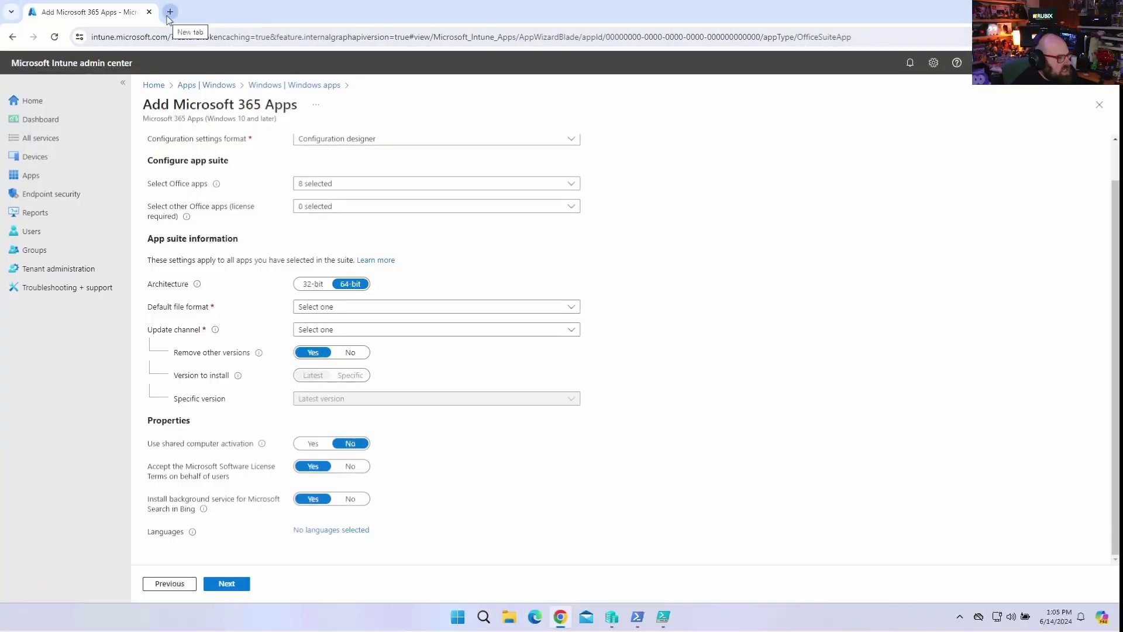
Search 'office dep' and download the Office Deployment Tool installer from Microsoft Download Center.
left_click(241, 38)
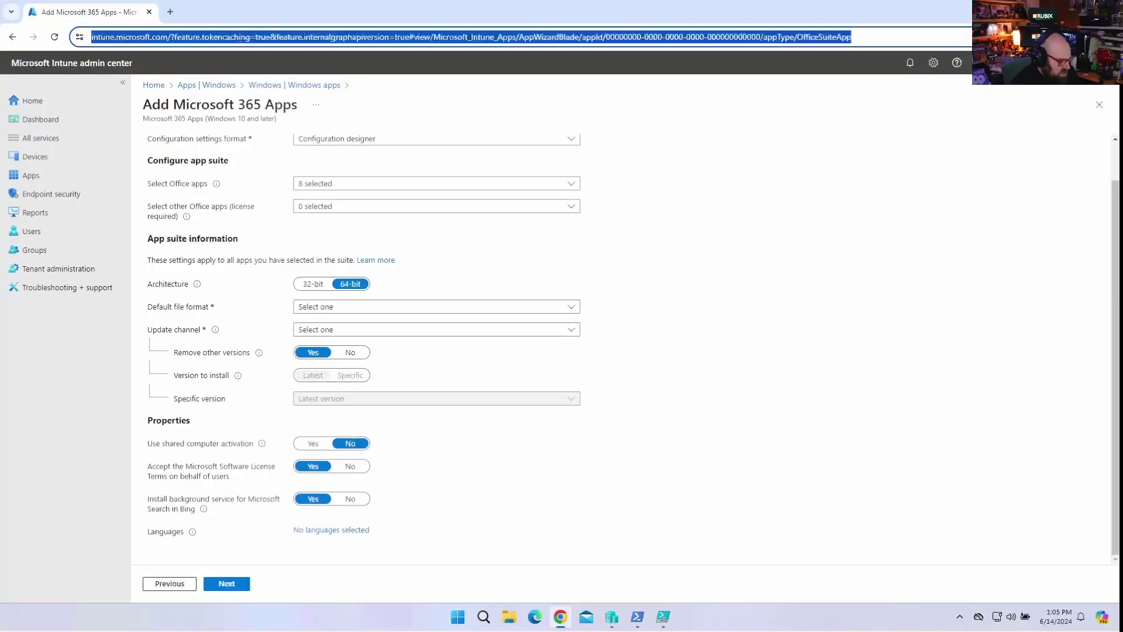
type("office dep")
key("Return")
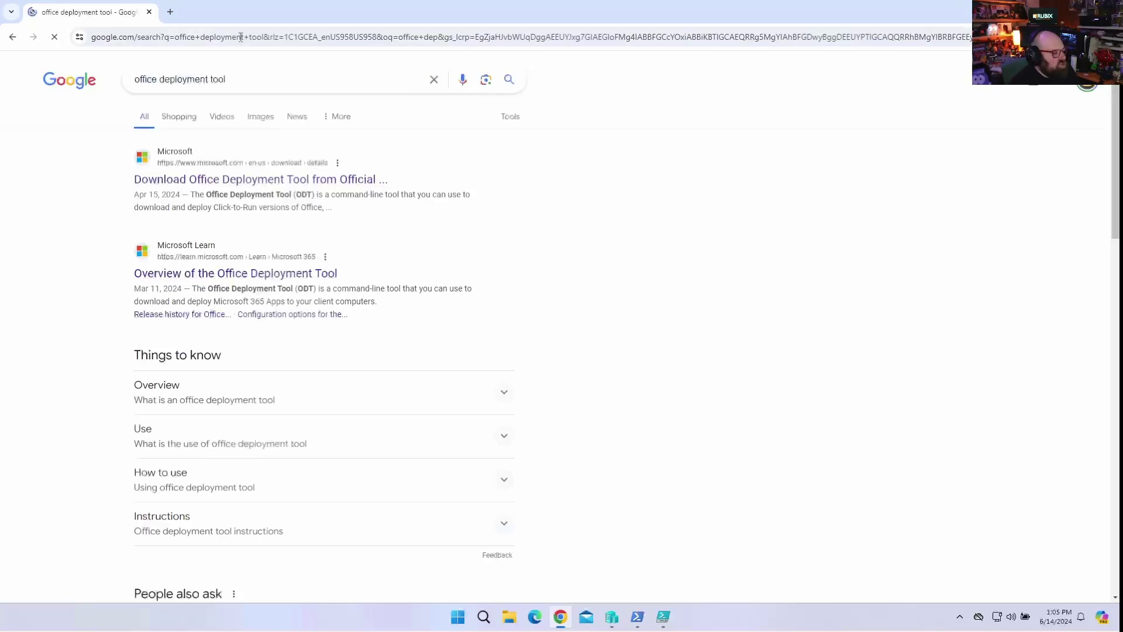
left_click(297, 179)
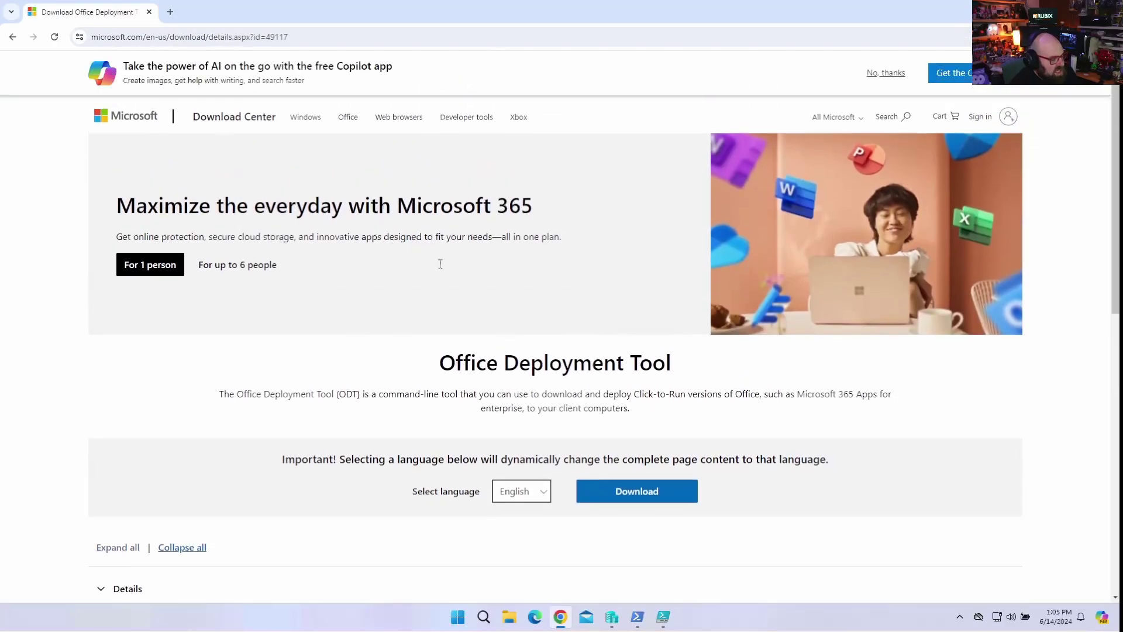
scroll(408, 381, "down", 2)
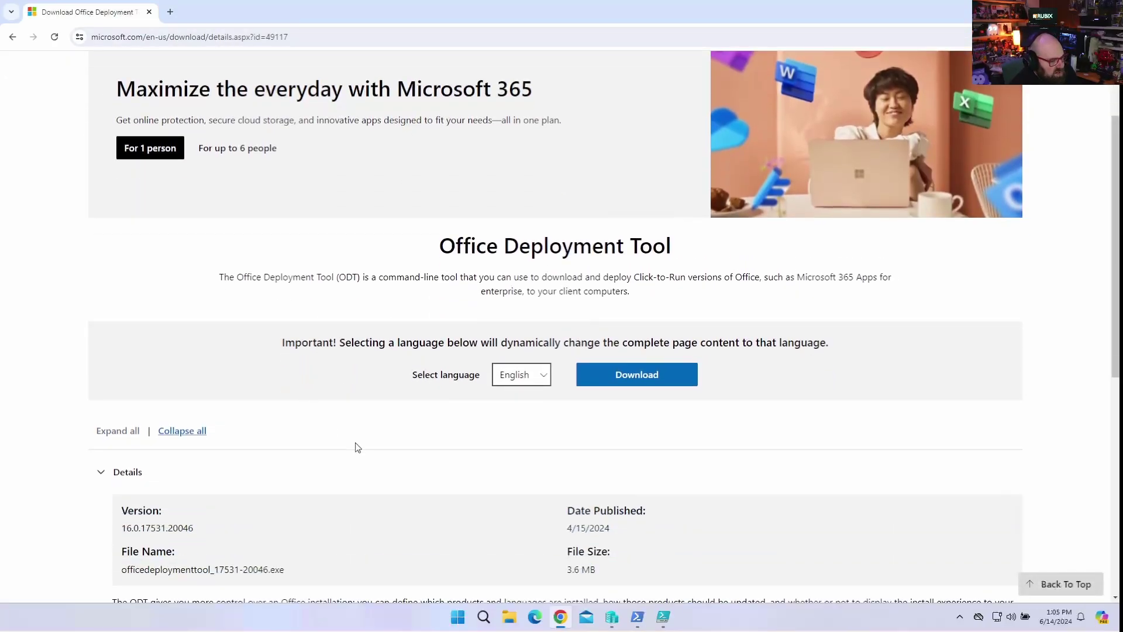
scroll(357, 447, "down", 1)
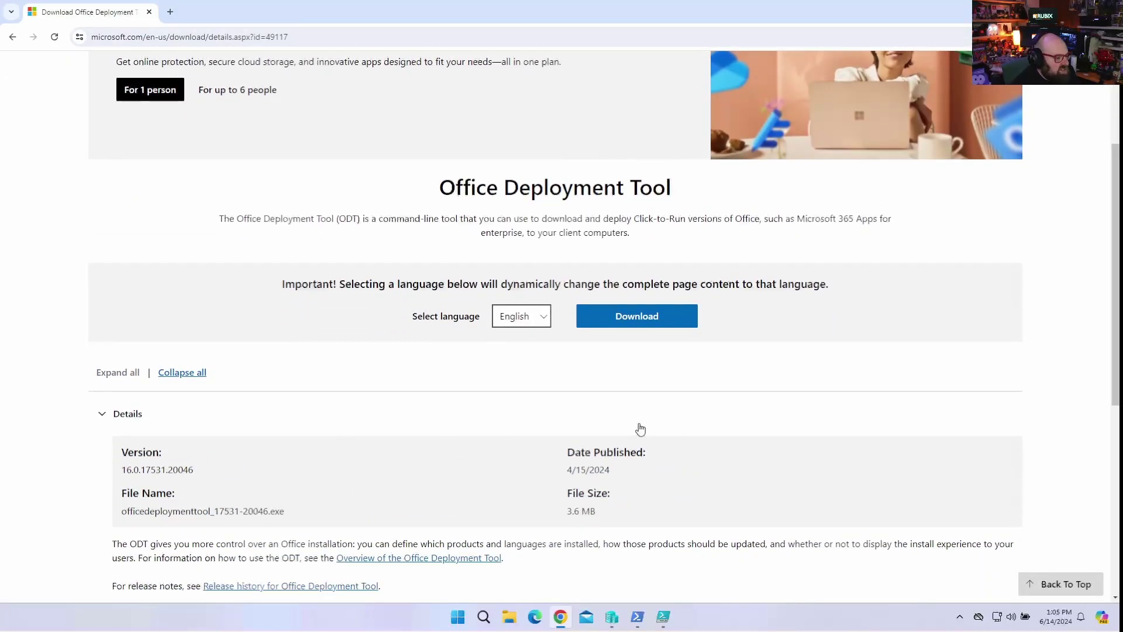
left_click(636, 318)
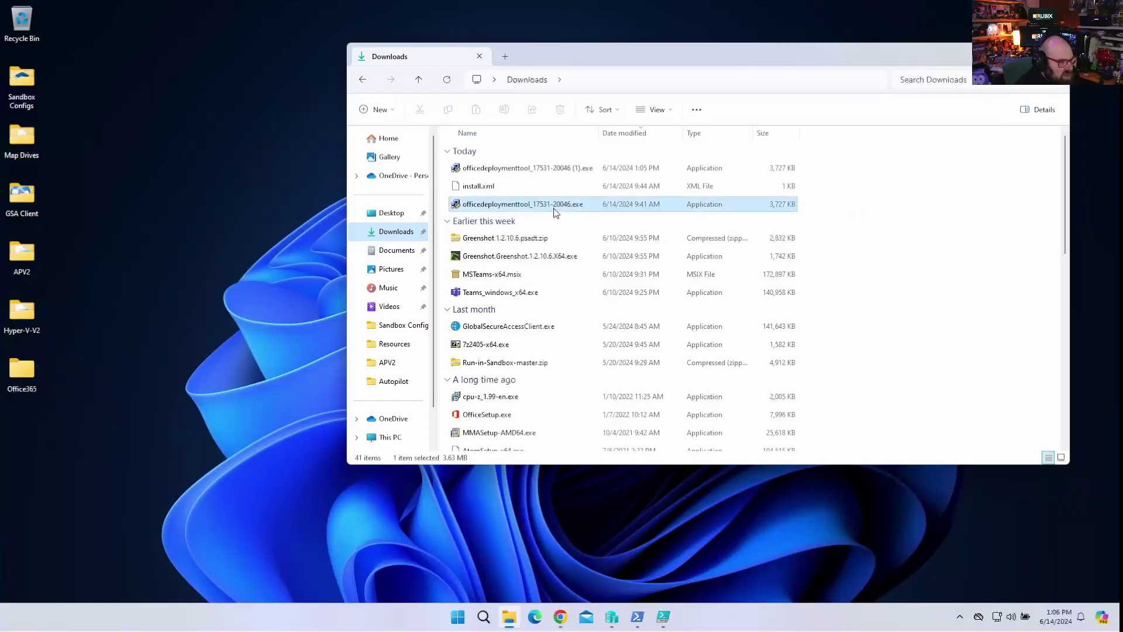
Run the ODT installer, accept the license, extract into Desktop\Office365, and close Downloads.
double_click(554, 206)
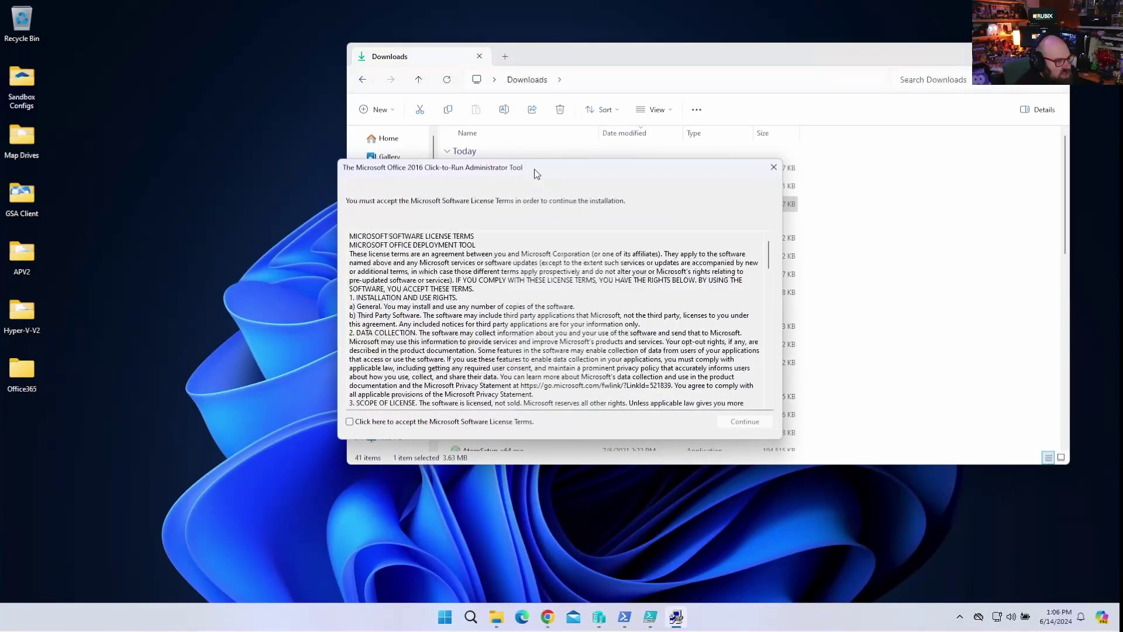
left_click(409, 426)
left_click(726, 425)
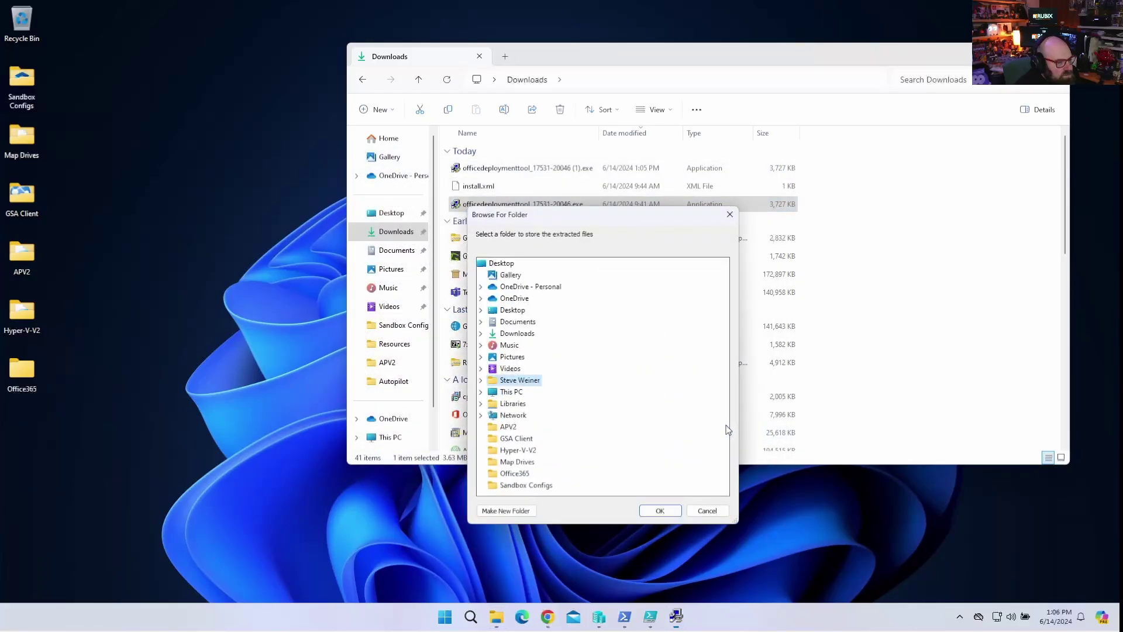
double_click(509, 310)
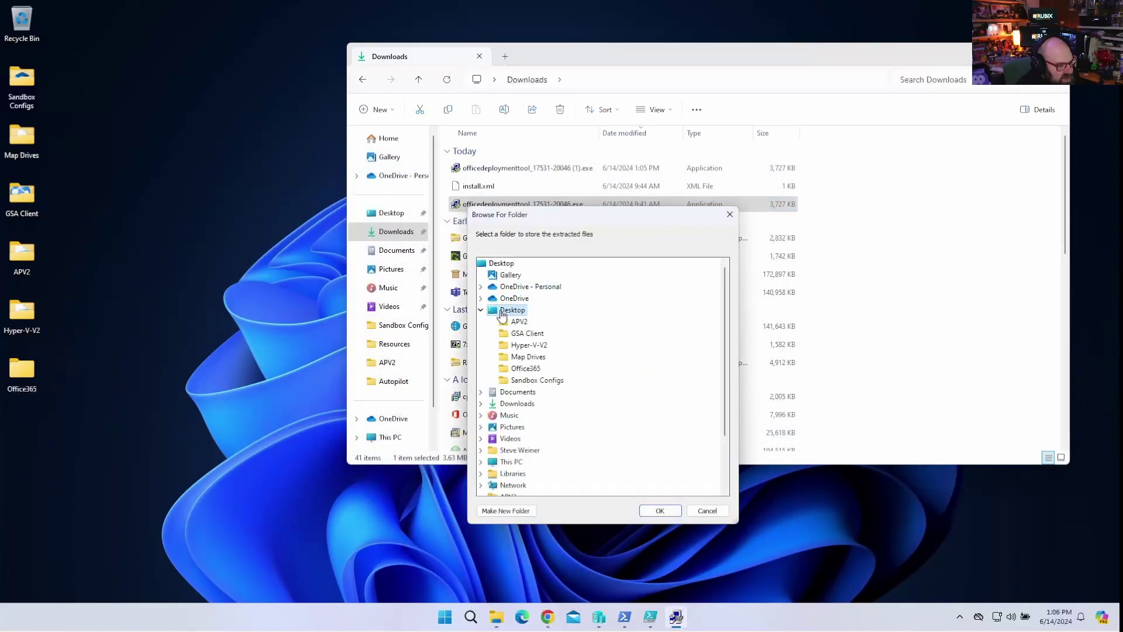
left_click(529, 369)
left_click(667, 509)
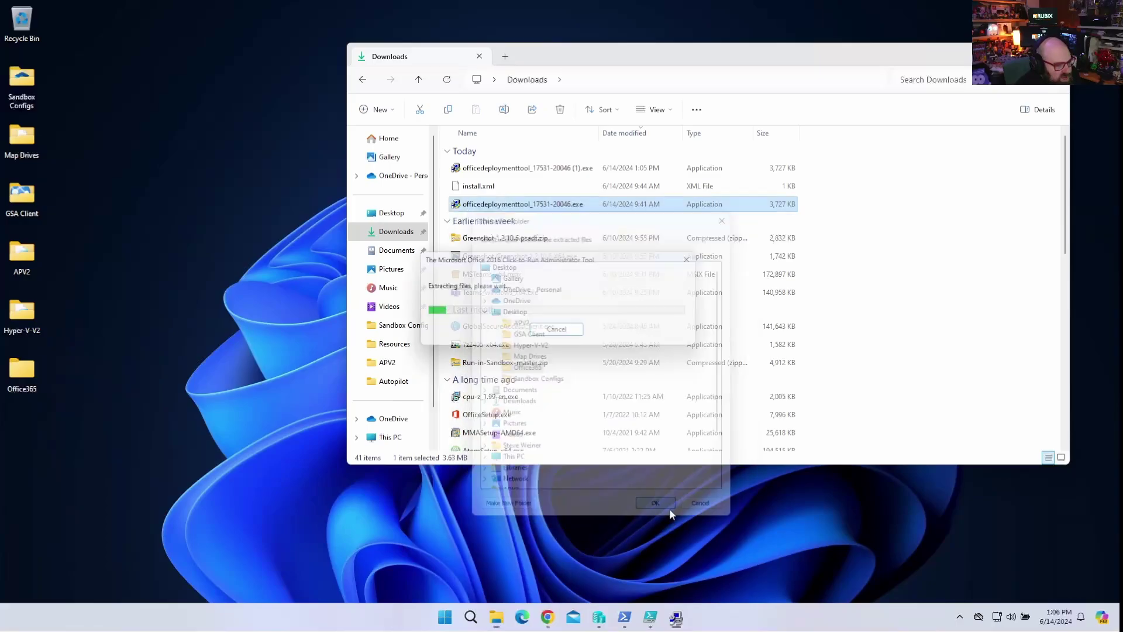
left_click(633, 344)
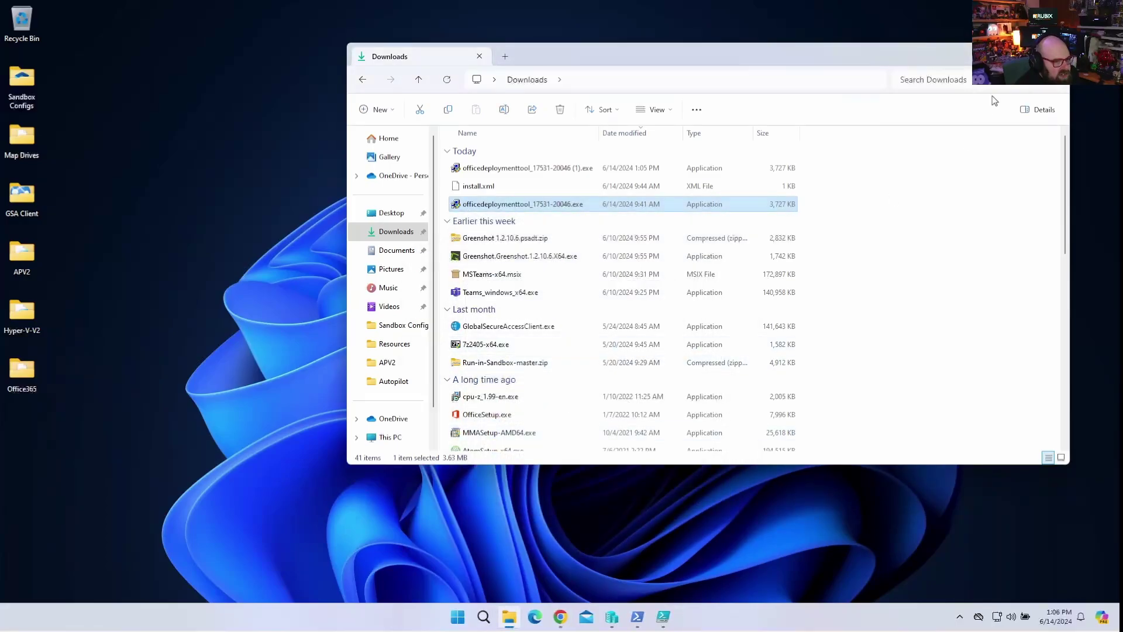
left_click(1055, 56)
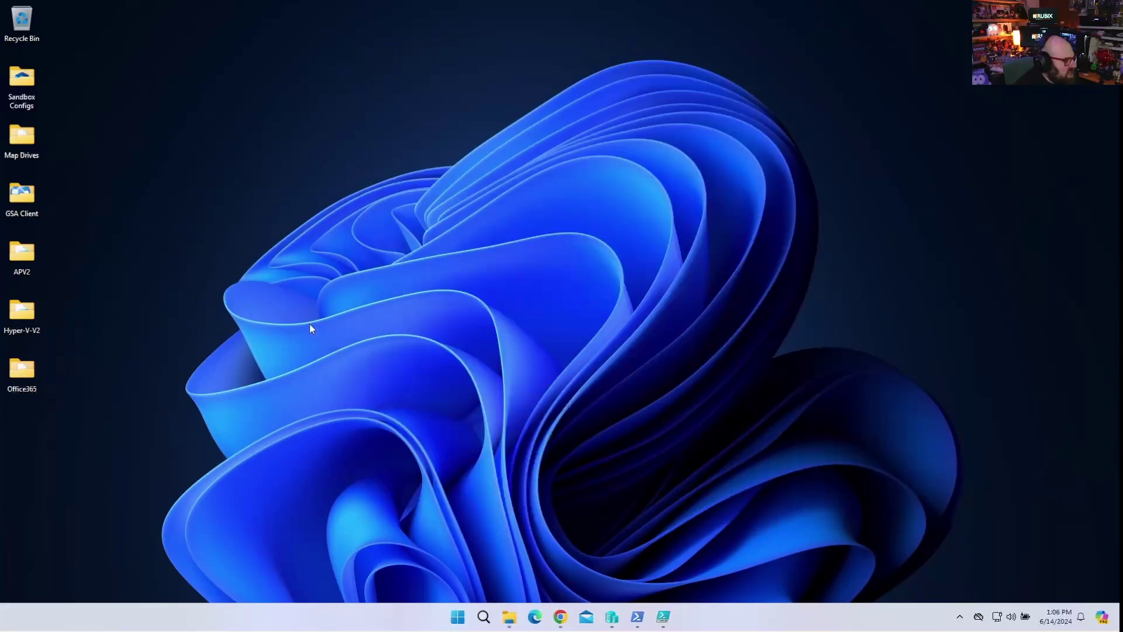
Open configuration-Office365-x64.xml from the Office365 folder in Notepad++, review it, then close its tab.
double_click(16, 371)
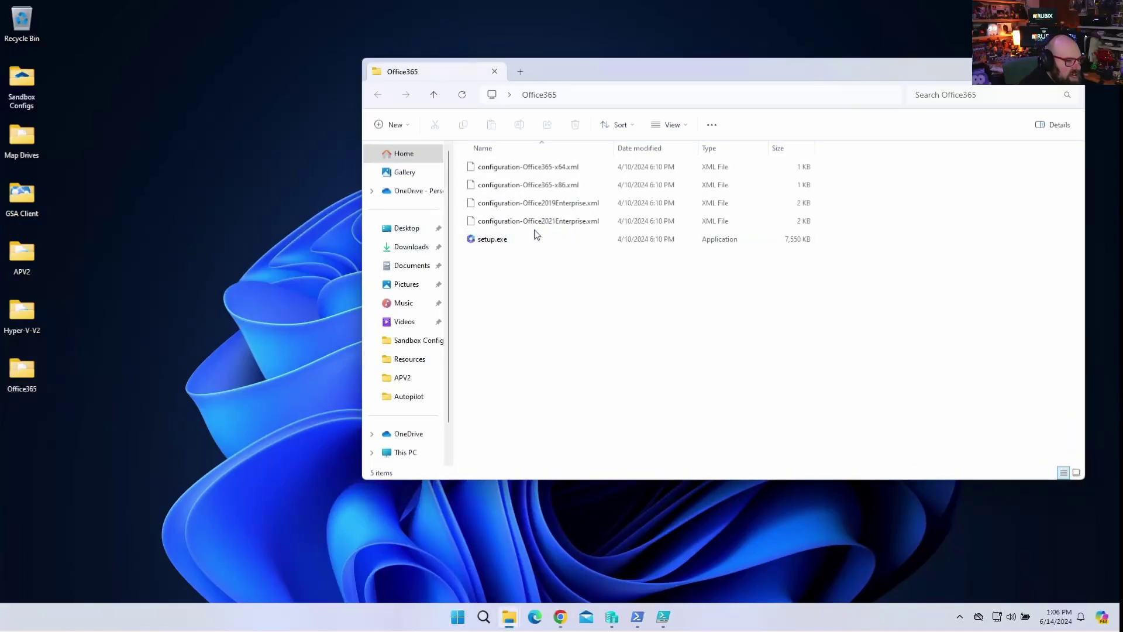
left_click(537, 241)
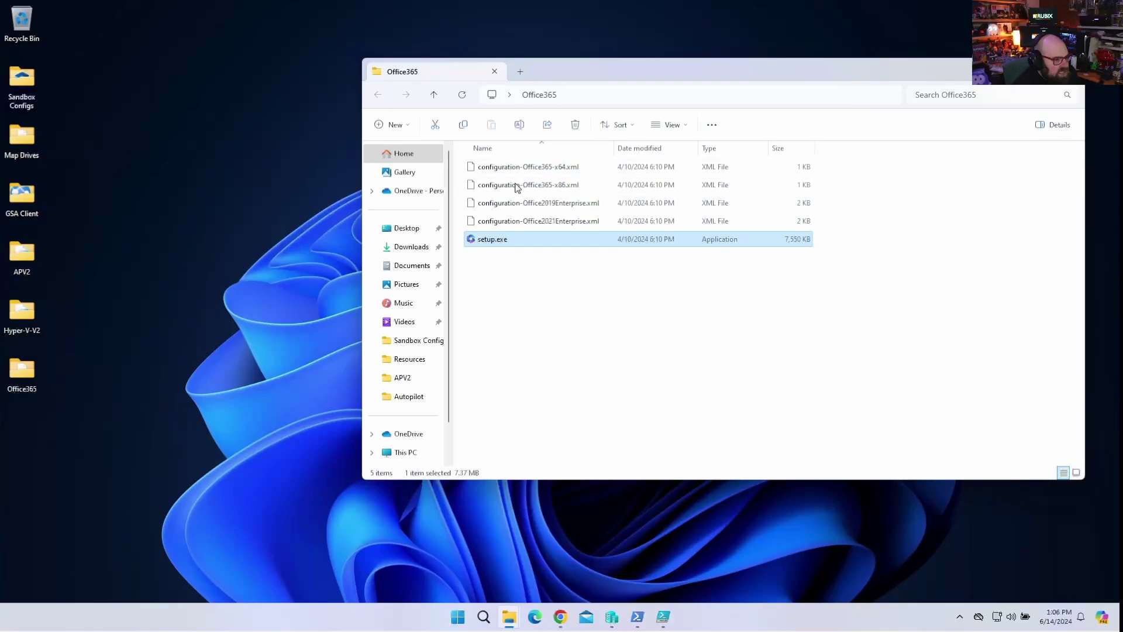
right_click(561, 172)
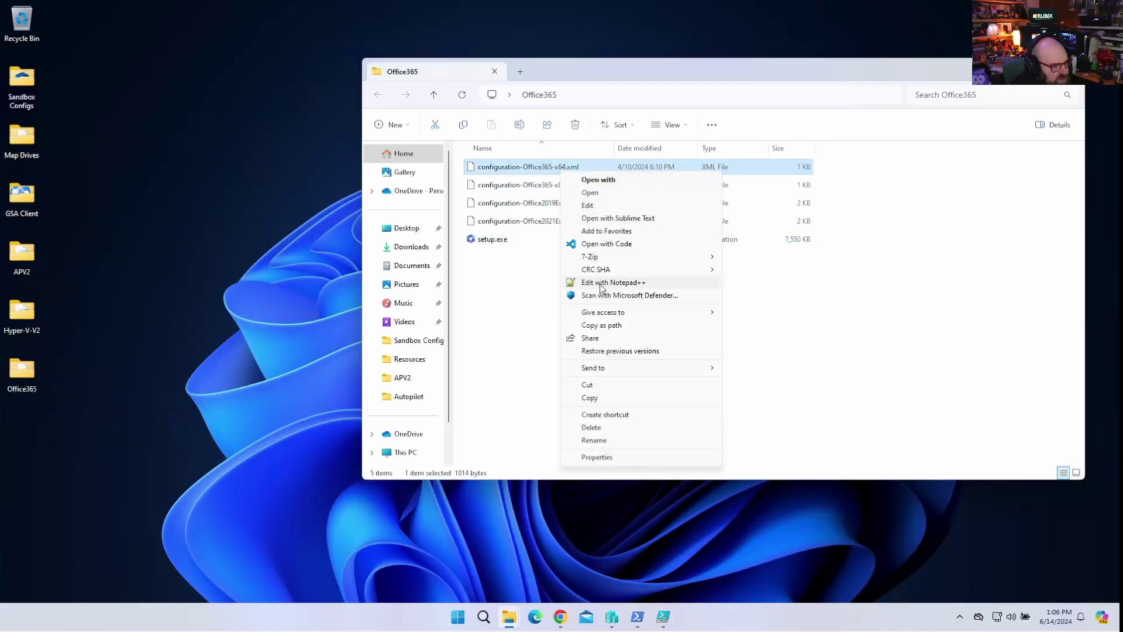
left_click(602, 284)
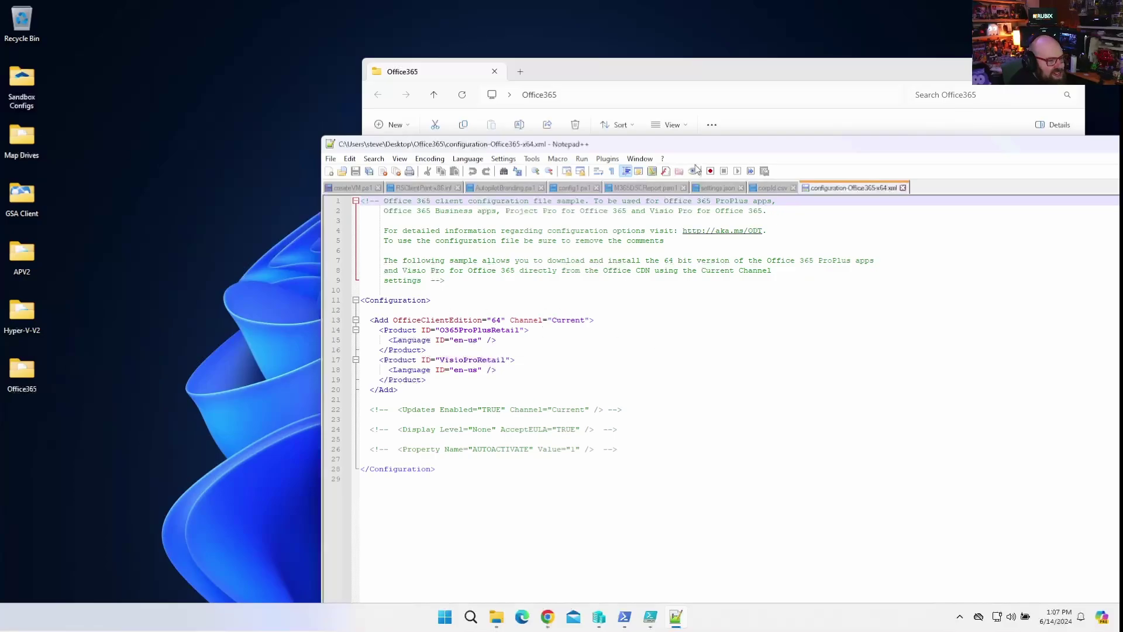
left_click_drag(678, 151, 560, 137)
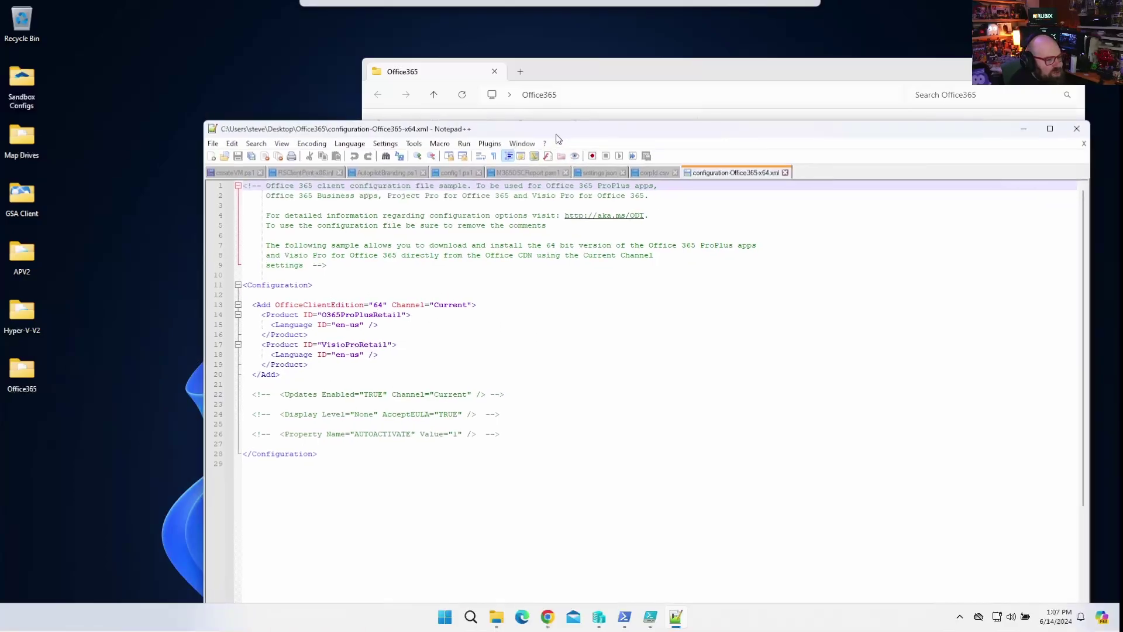
left_click(784, 173)
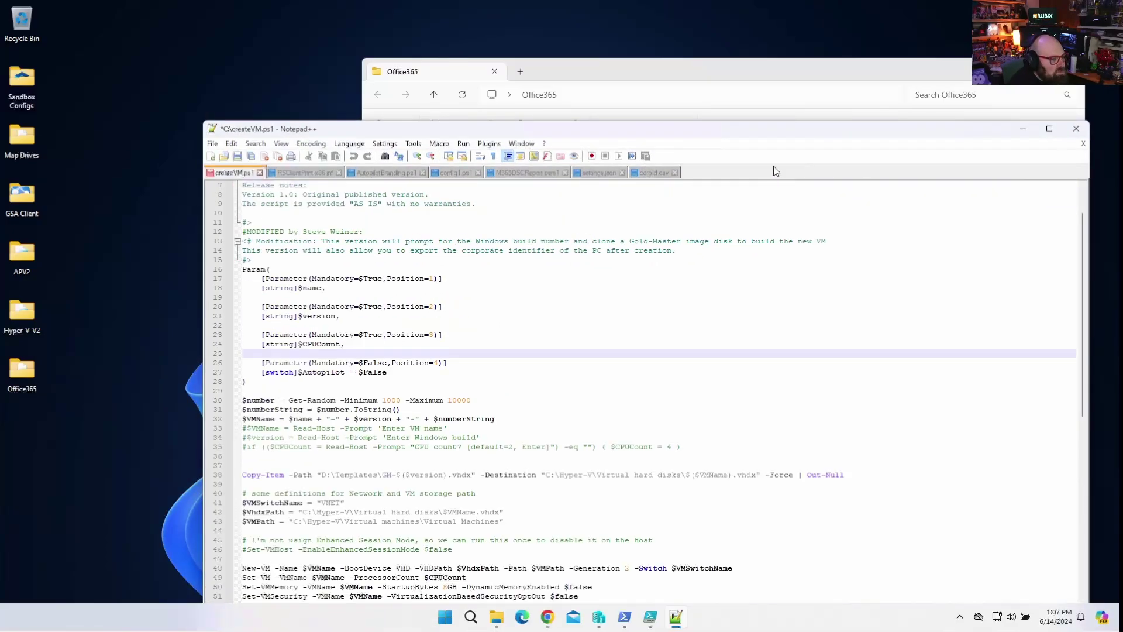
Close Notepad++ and delete the four sample XML files, leaving only setup.exe in Office365.
left_click(1076, 129)
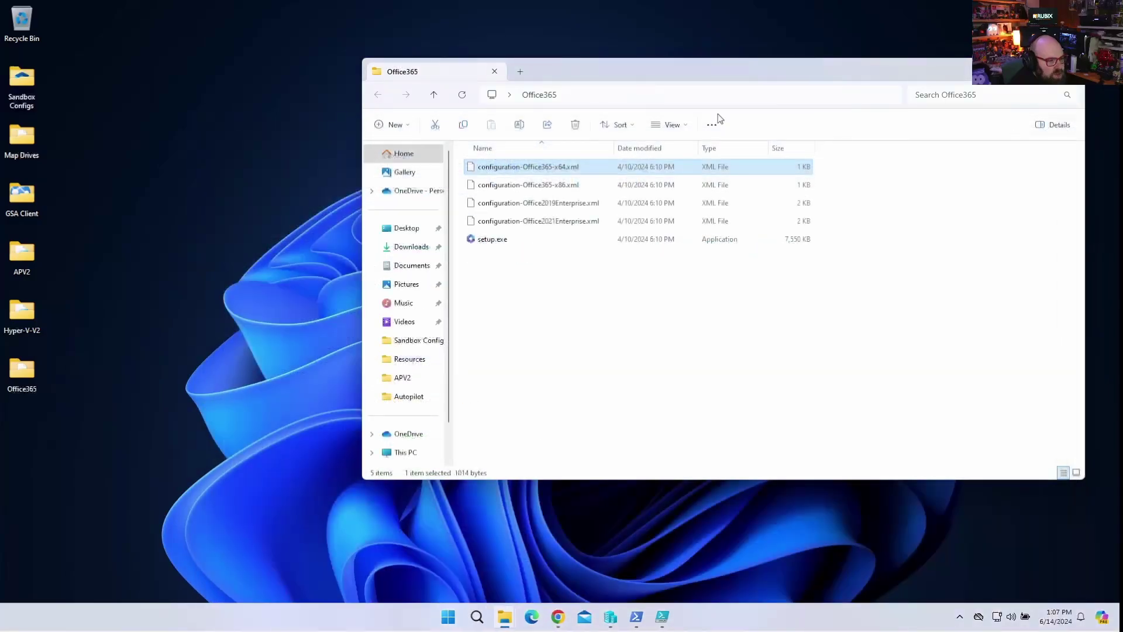
left_click(533, 220)
left_click(526, 169, "shift")
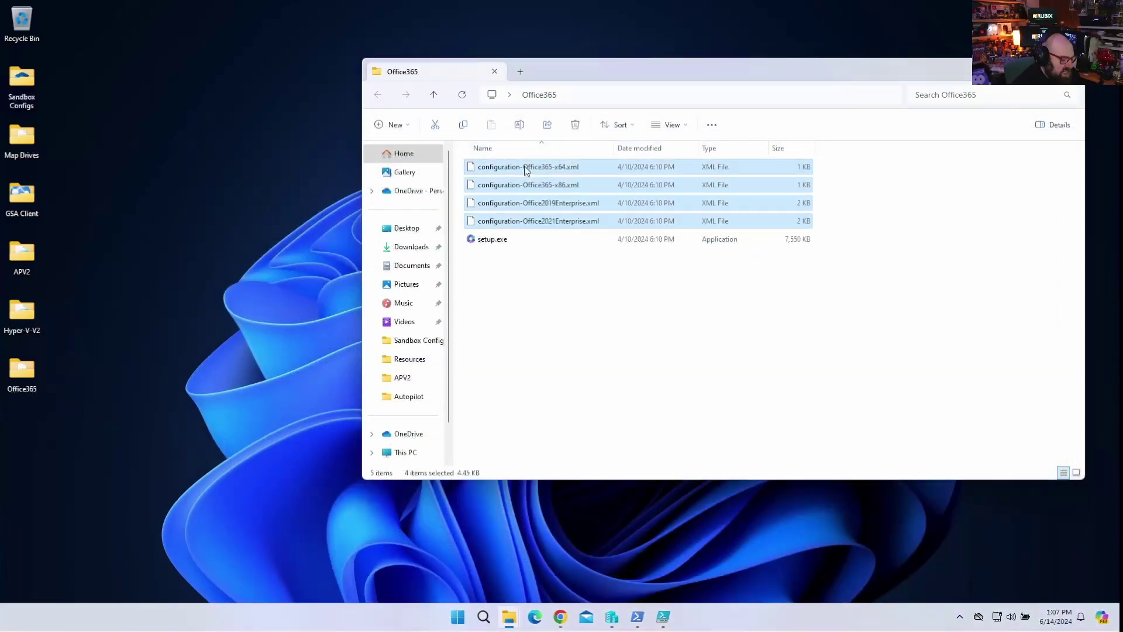
key("Delete")
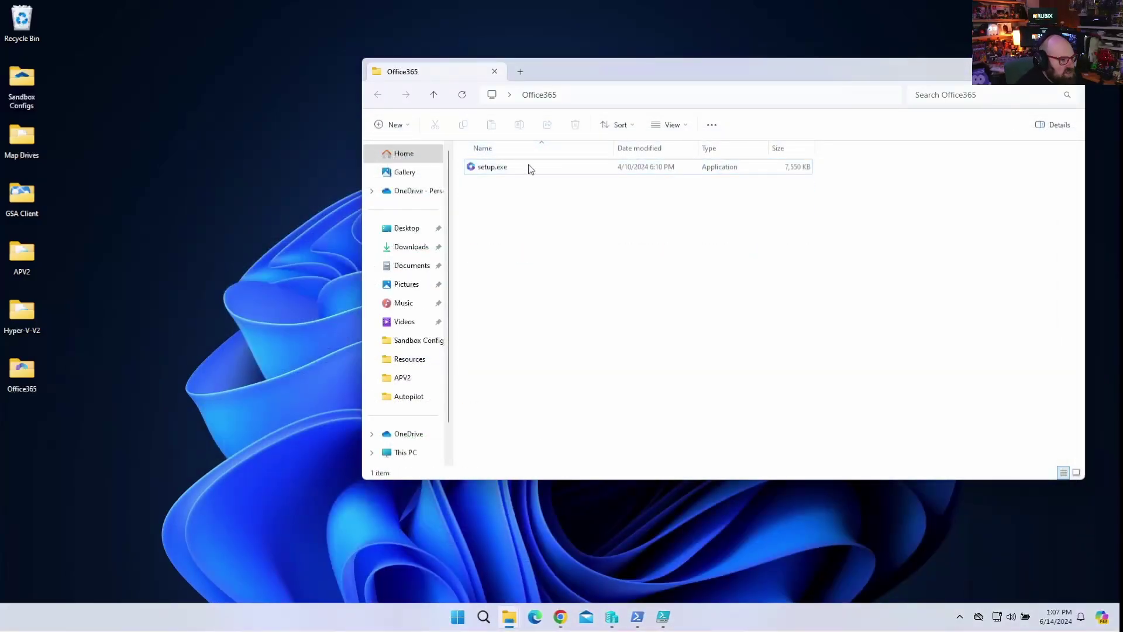
left_click_drag(543, 75, 331, 92)
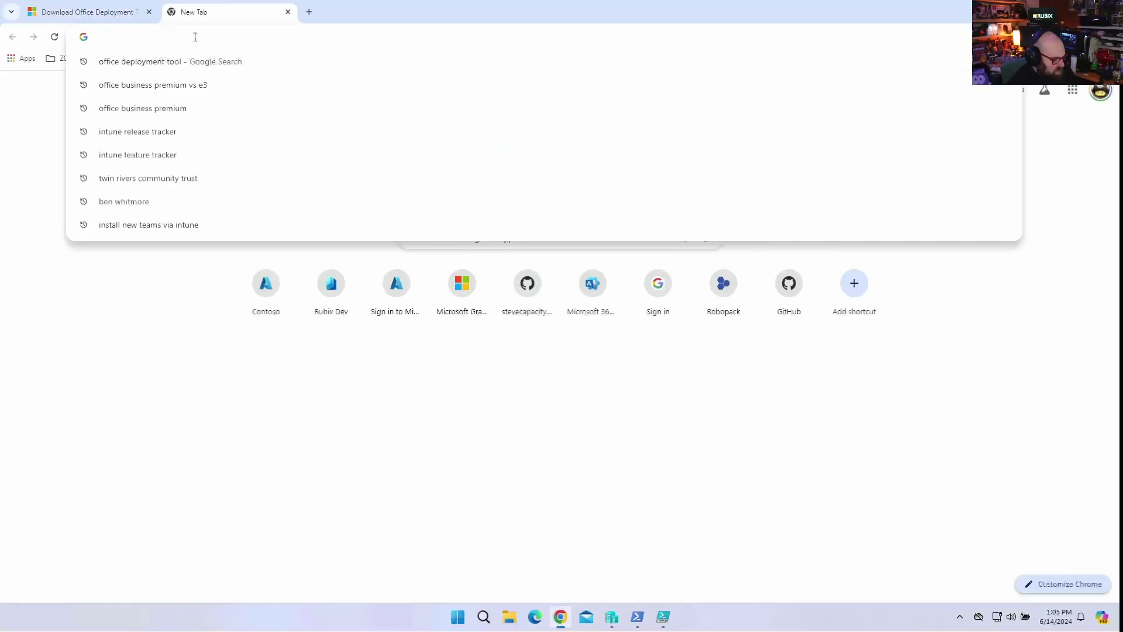
Search 'office cus' and open the Office Customization Tool page.
type("office cus")
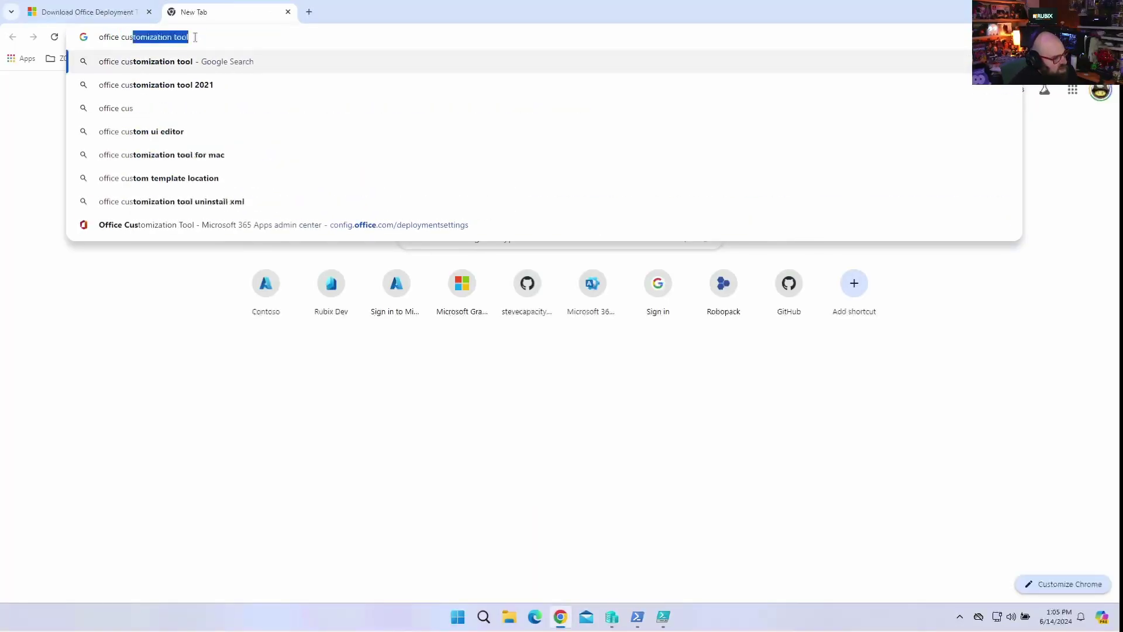
key("Return")
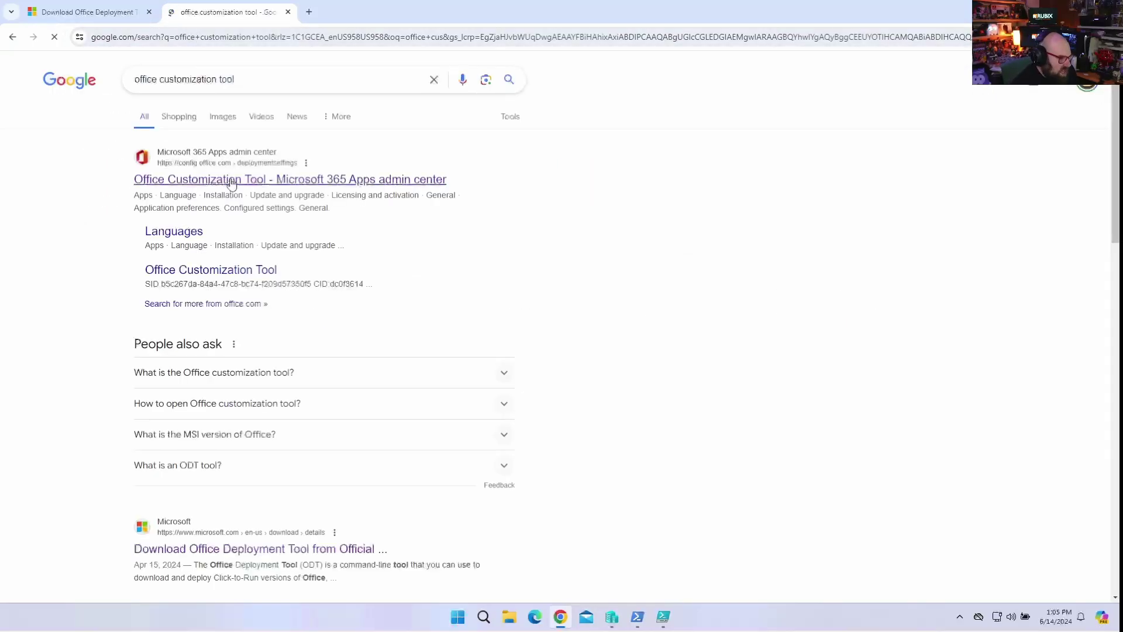
left_click(227, 180)
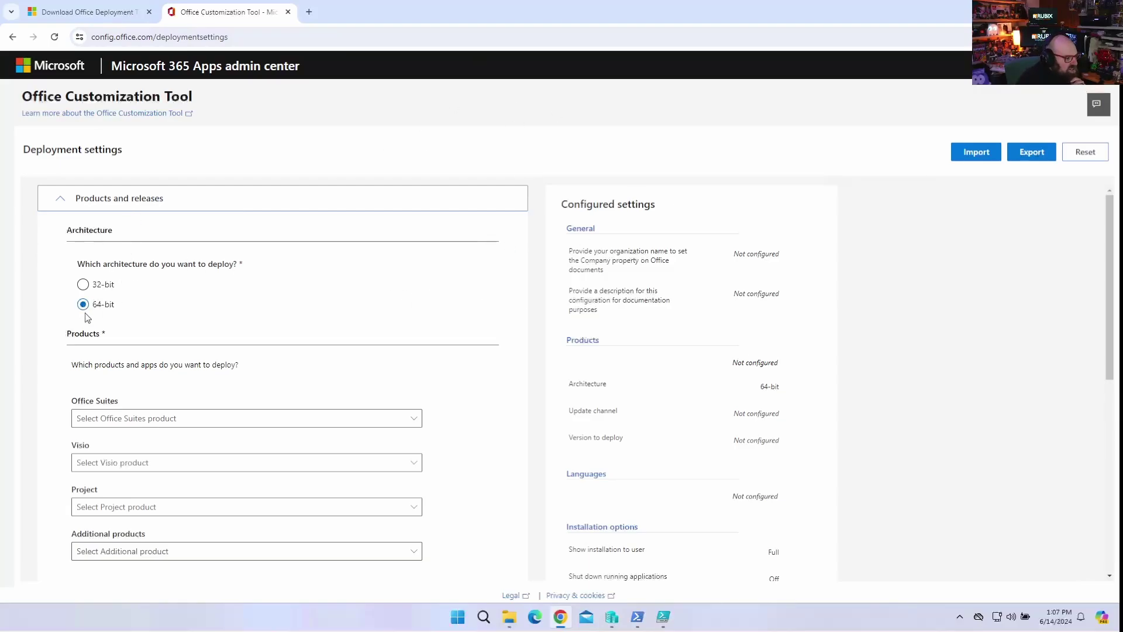
Choose Microsoft 365 Apps for enterprise (no Teams) as the Office suite, leaving Visio empty.
scroll(258, 341, "down", 2)
left_click(140, 309)
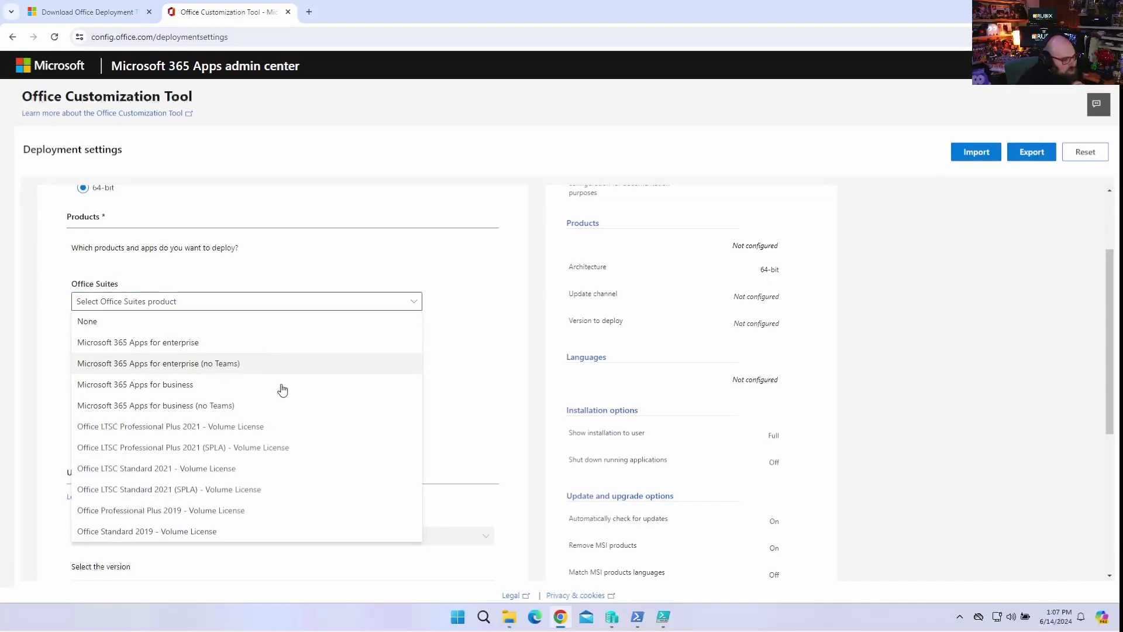
left_click(239, 367)
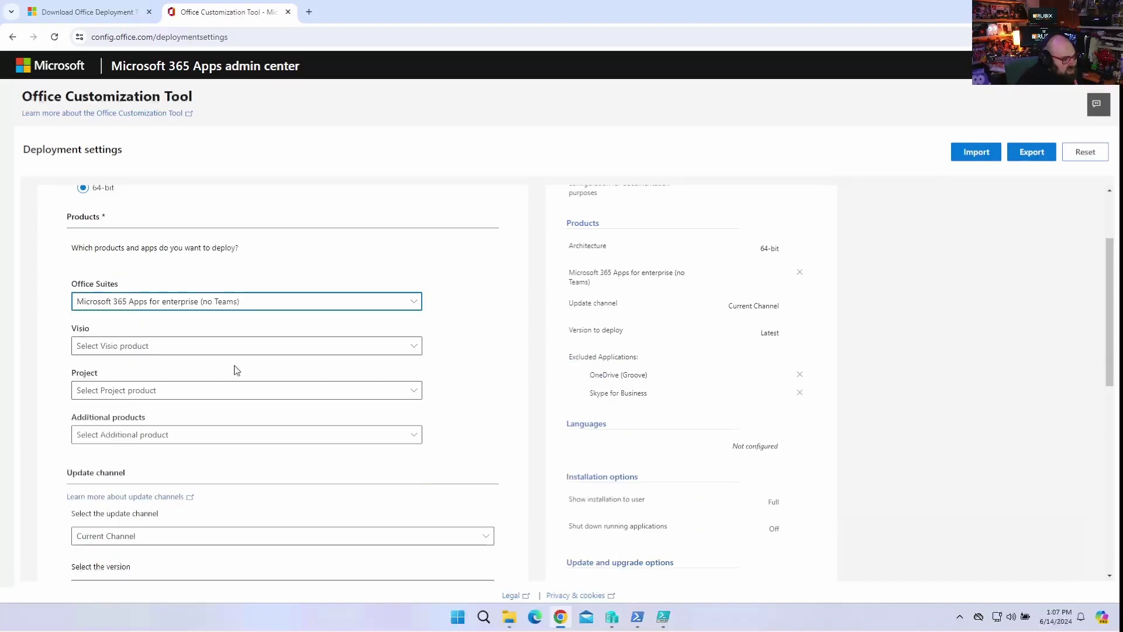
left_click(173, 349)
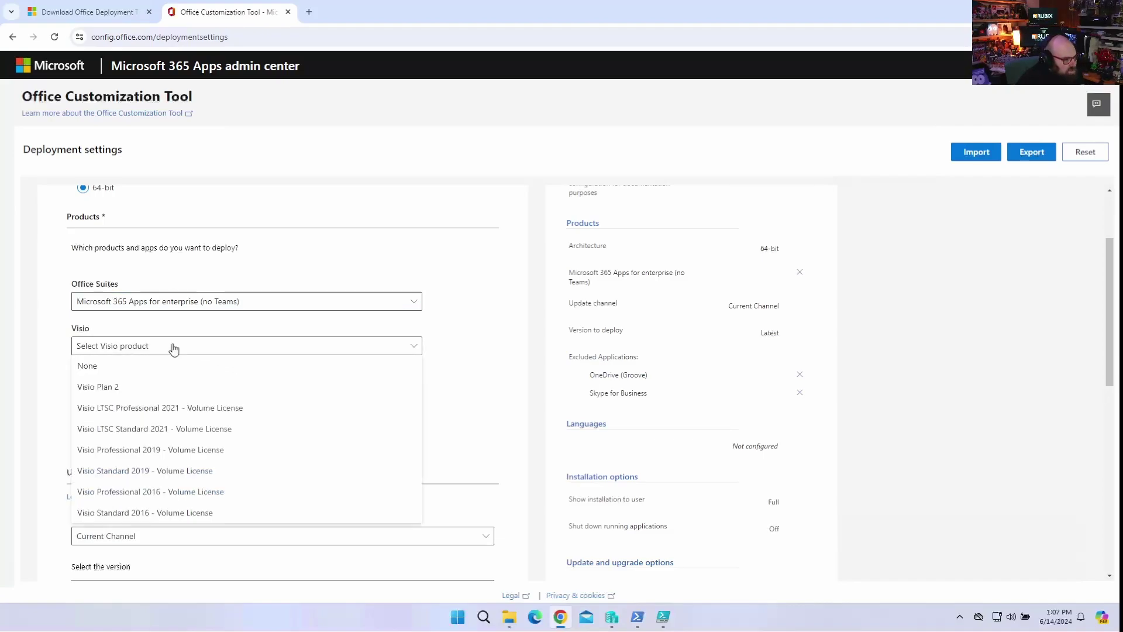
left_click(174, 348)
left_click(174, 349)
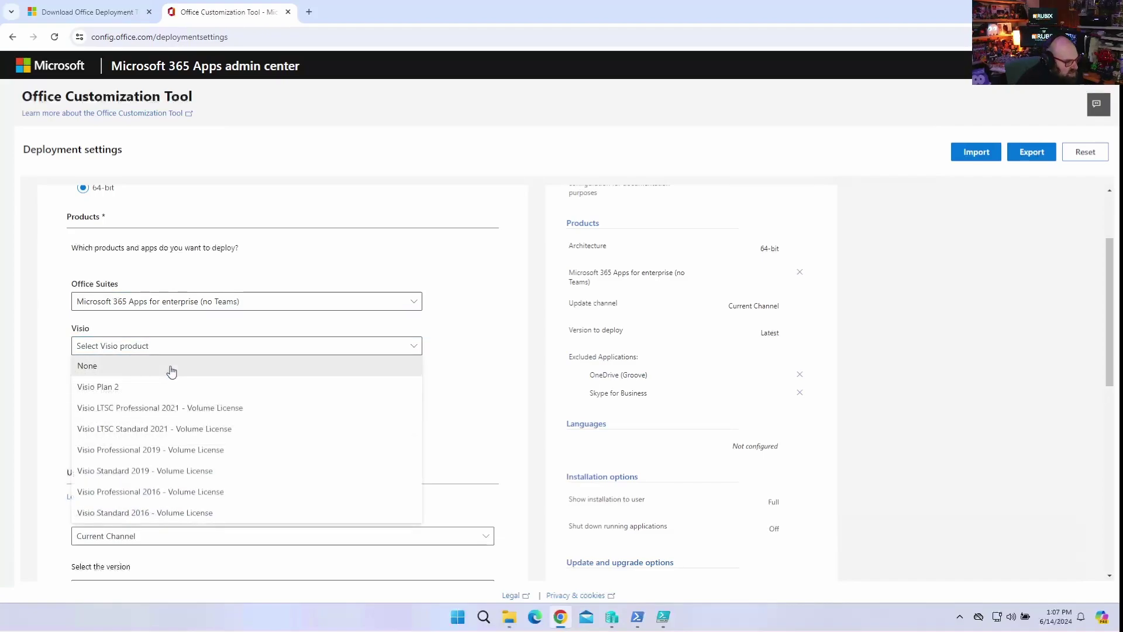
left_click(171, 372)
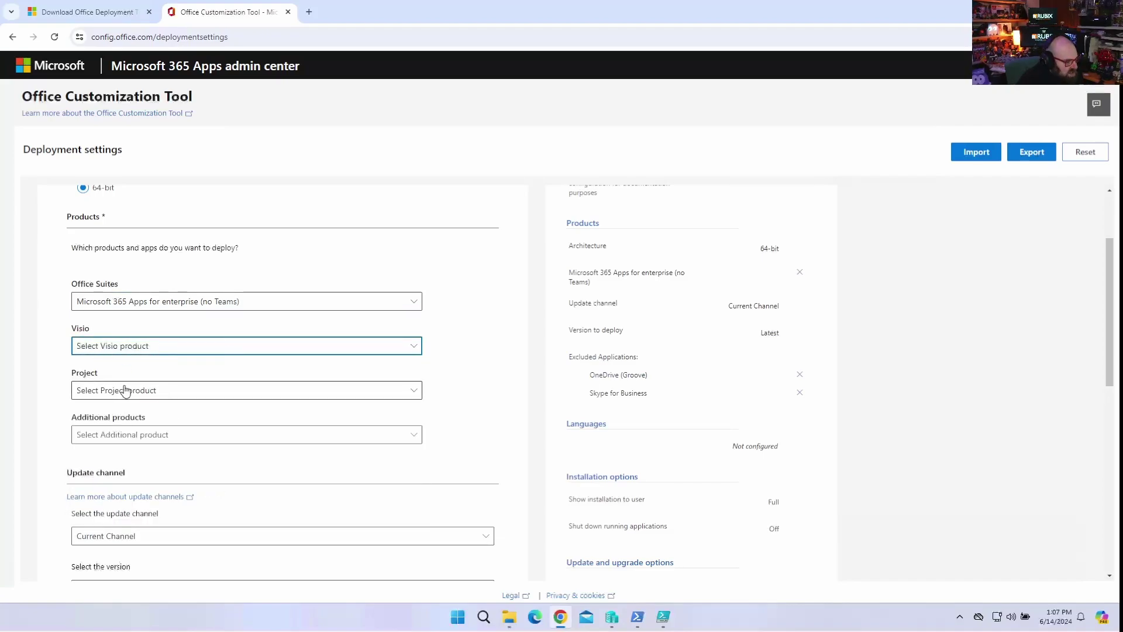
left_click(457, 411)
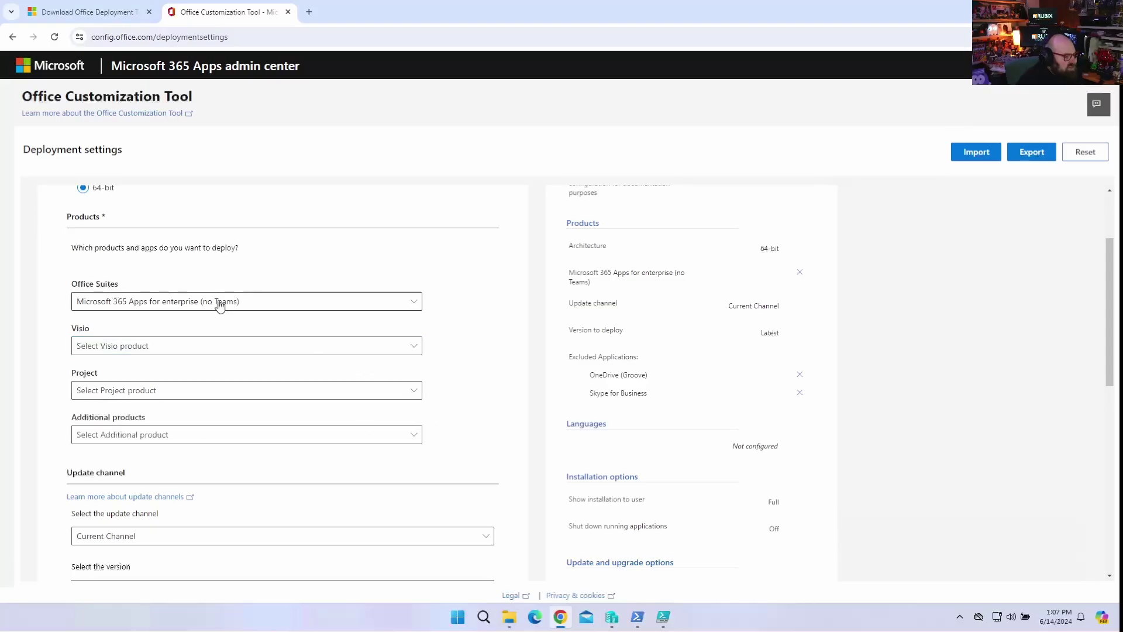
Keep Current Channel as the update channel and Latest as the version.
scroll(223, 323, "down", 4)
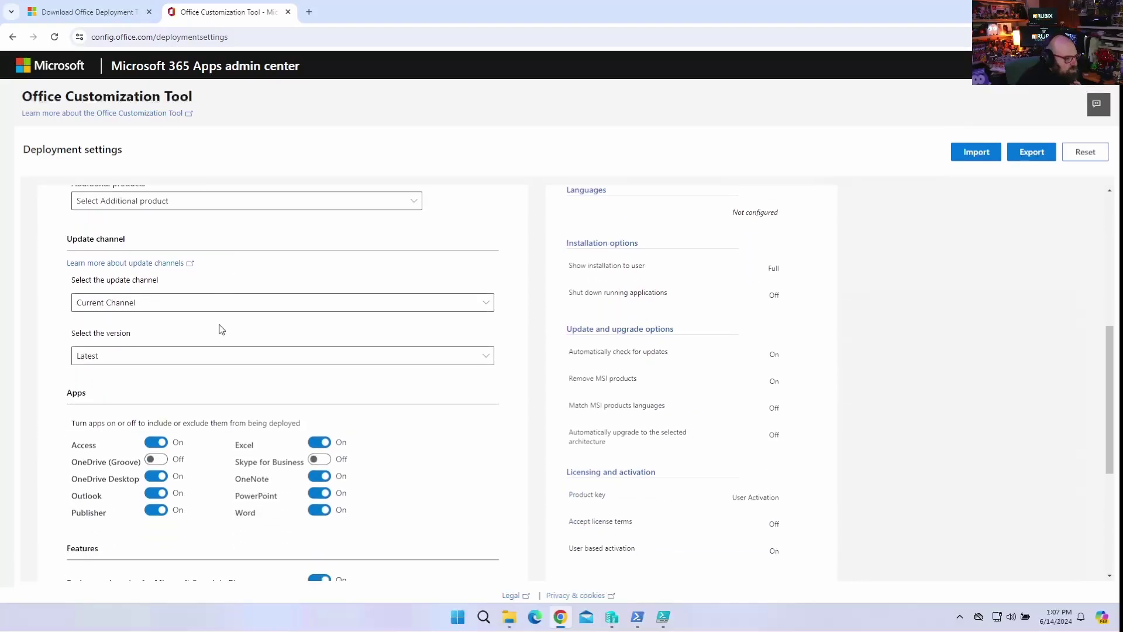
left_click(170, 305)
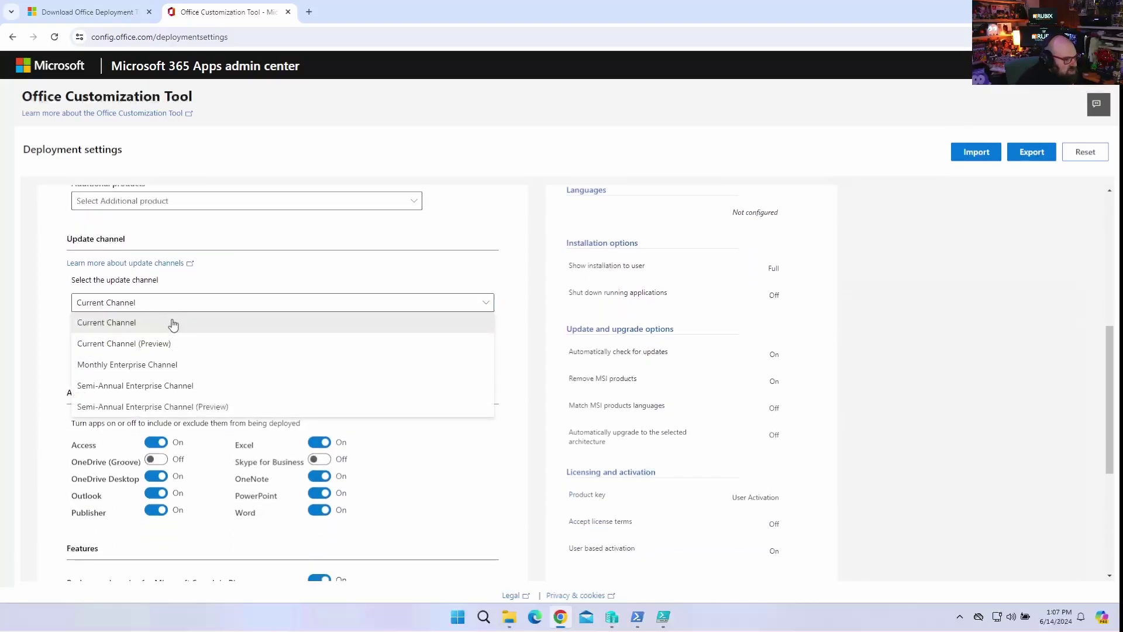
left_click(173, 326)
left_click(168, 357)
left_click(164, 379)
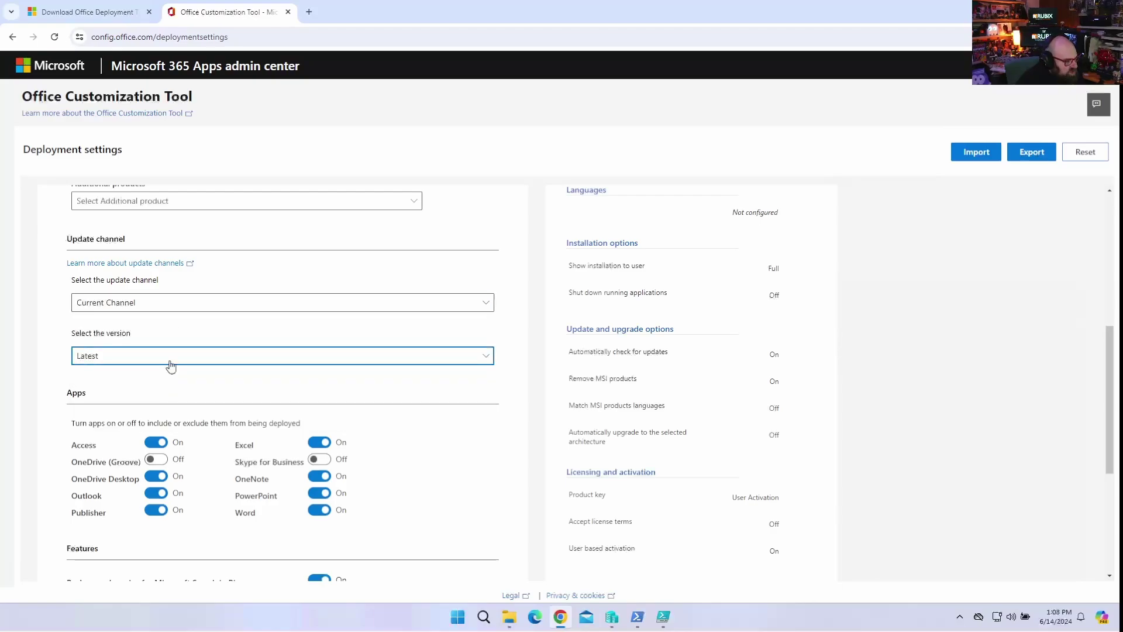
left_click(170, 361)
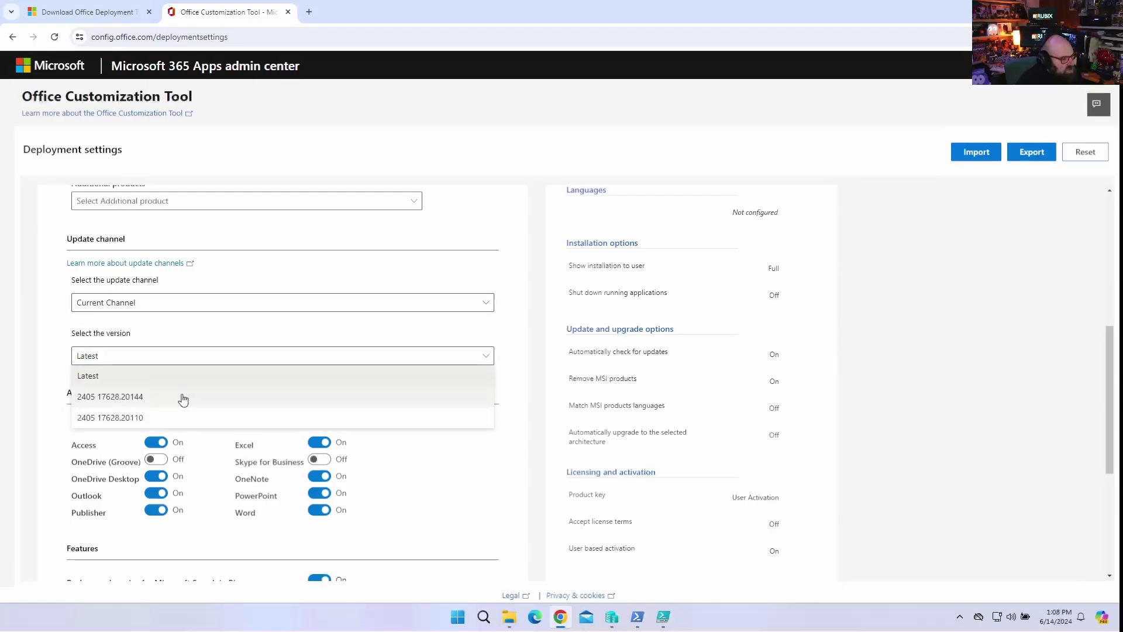
left_click(187, 341)
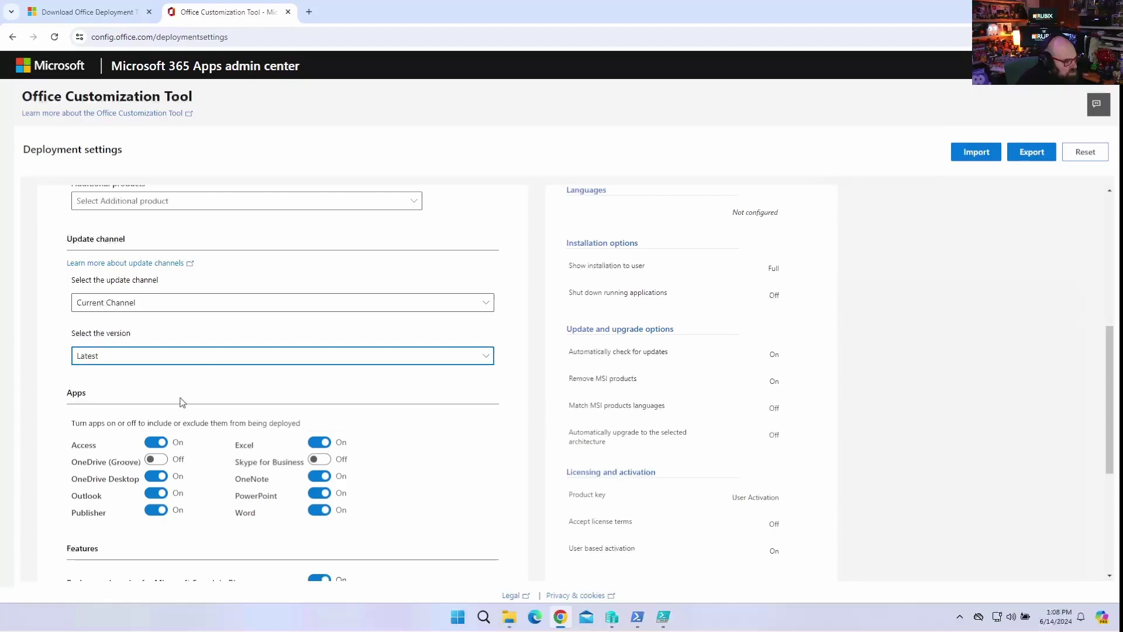
Switch off Access, Publisher, OneNote and the Bing search background service, then continue to Language.
scroll(183, 402, "down", 2)
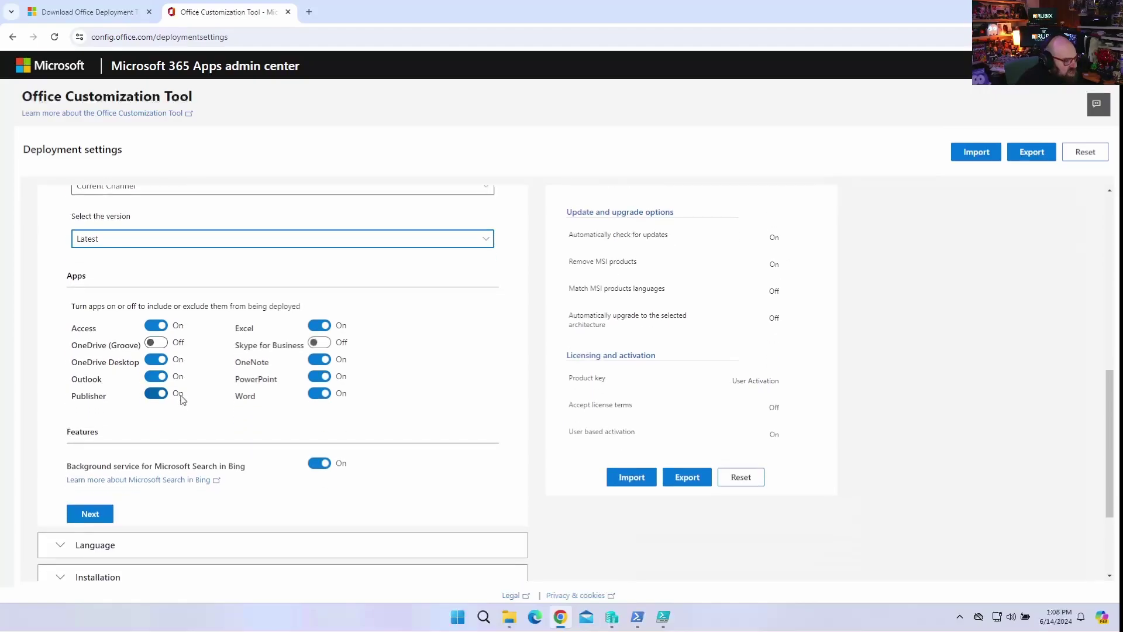
left_click(157, 325)
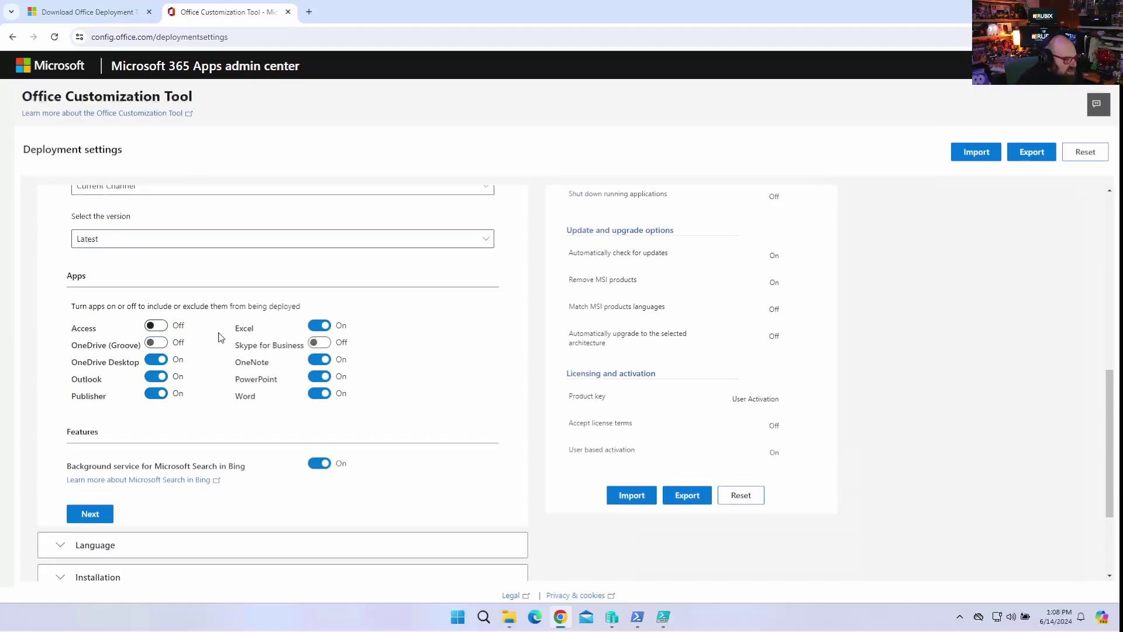
left_click(155, 397)
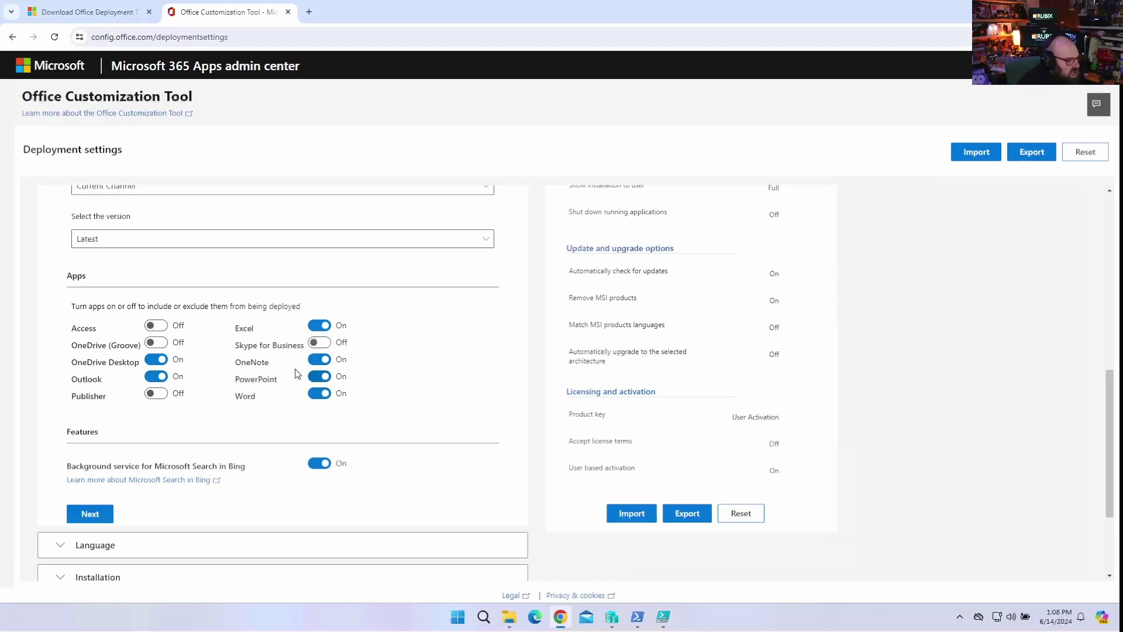
left_click(319, 359)
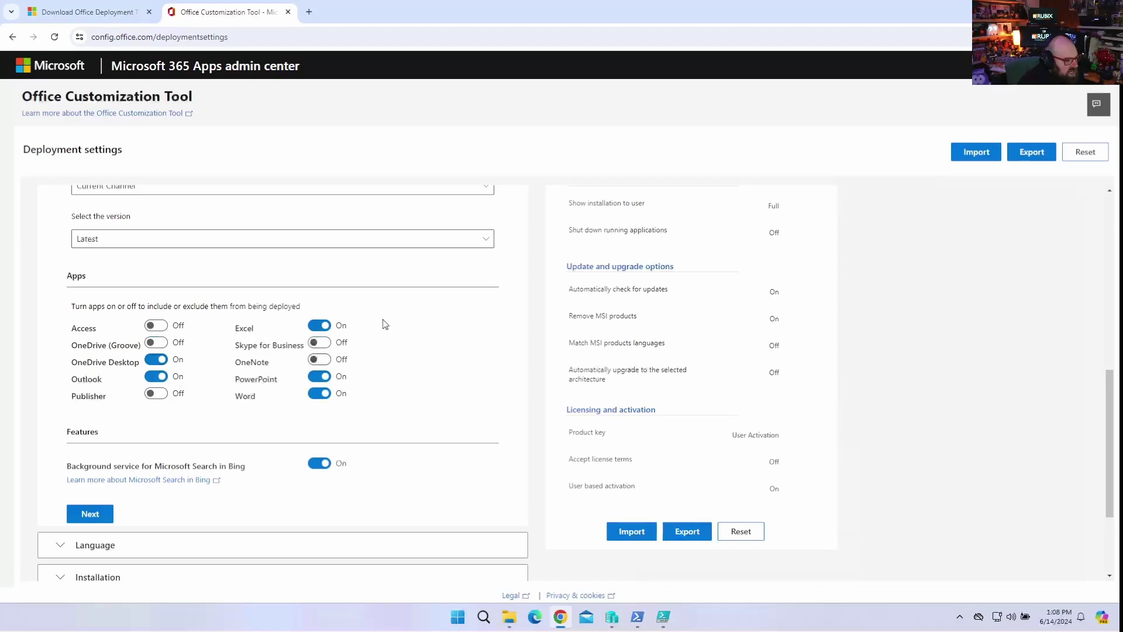
scroll(388, 412, "down", 2)
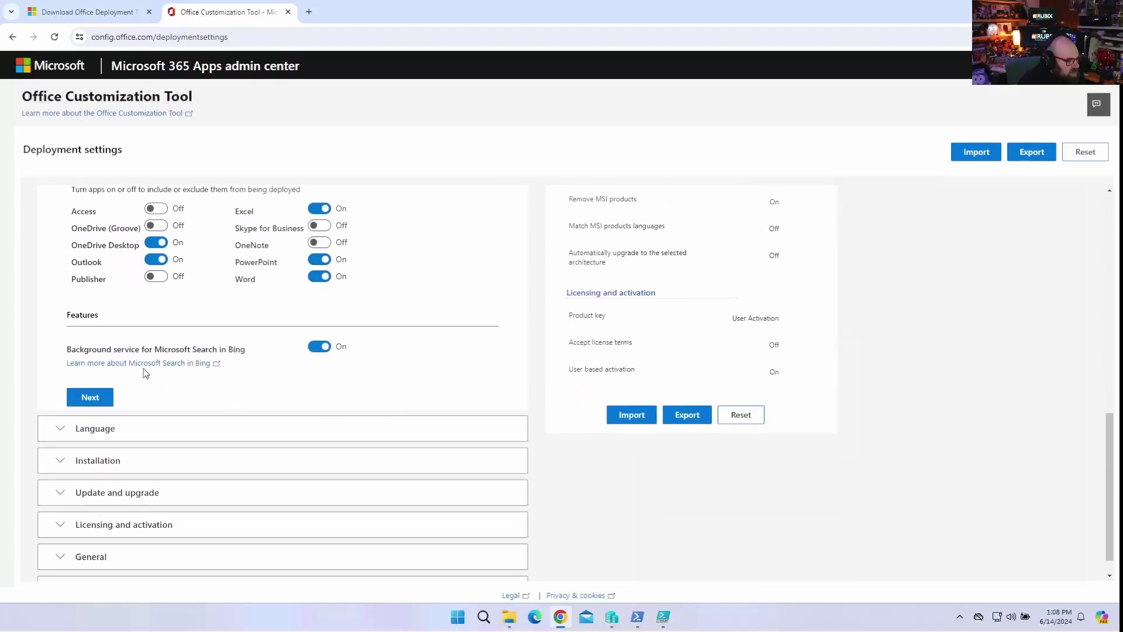
left_click(324, 349)
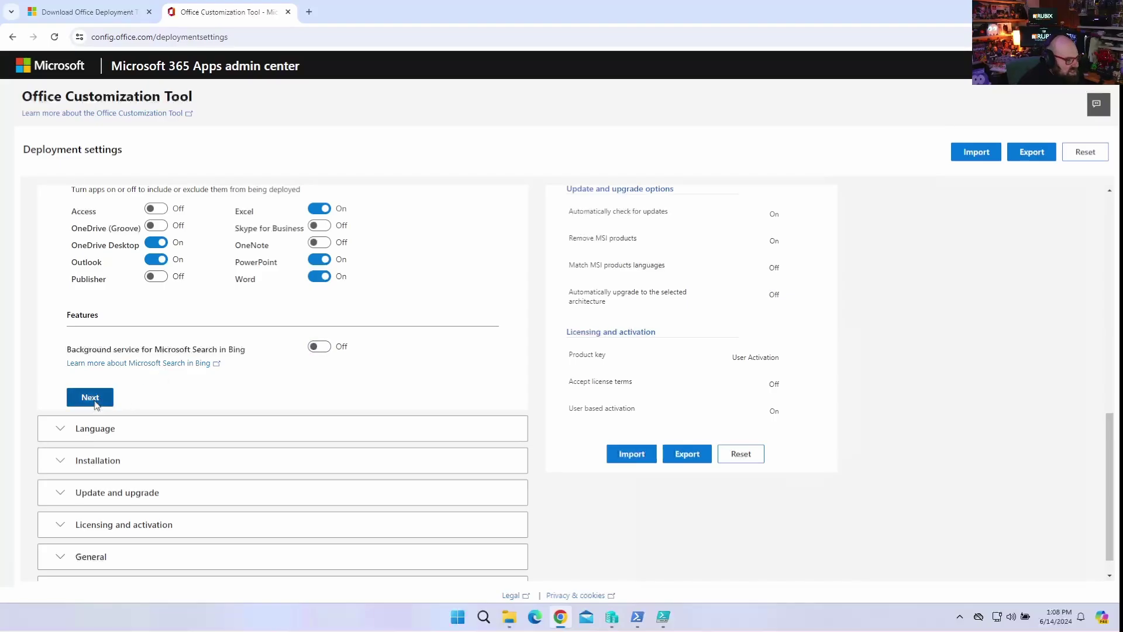
left_click(95, 429)
Set the primary language to Match Operating System and review the additional languages list.
left_click(158, 321)
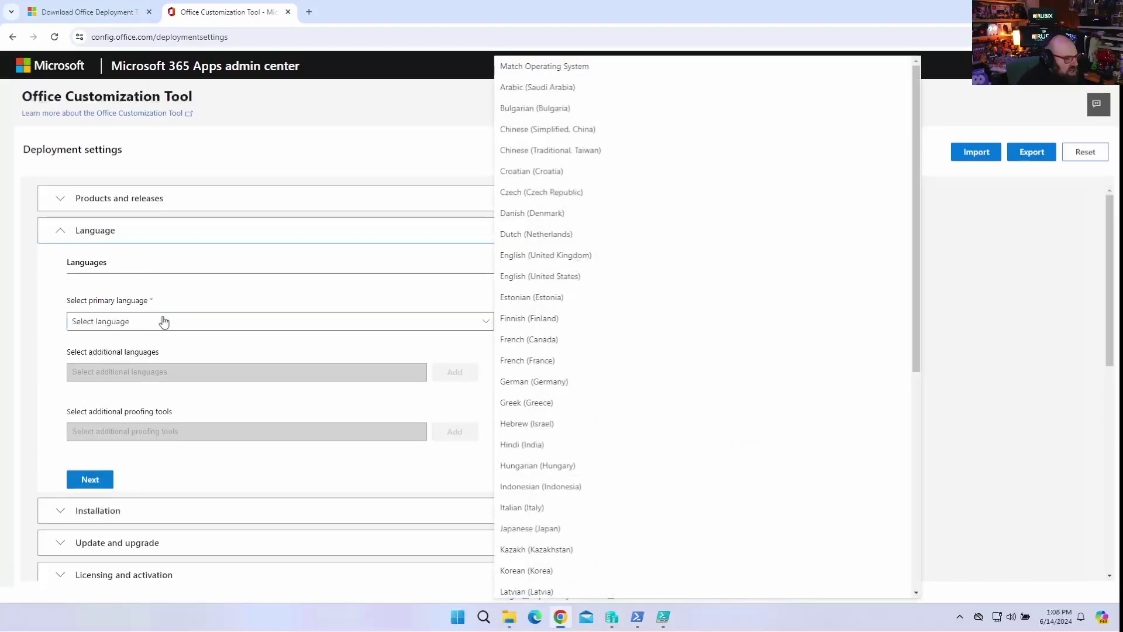
left_click(552, 69)
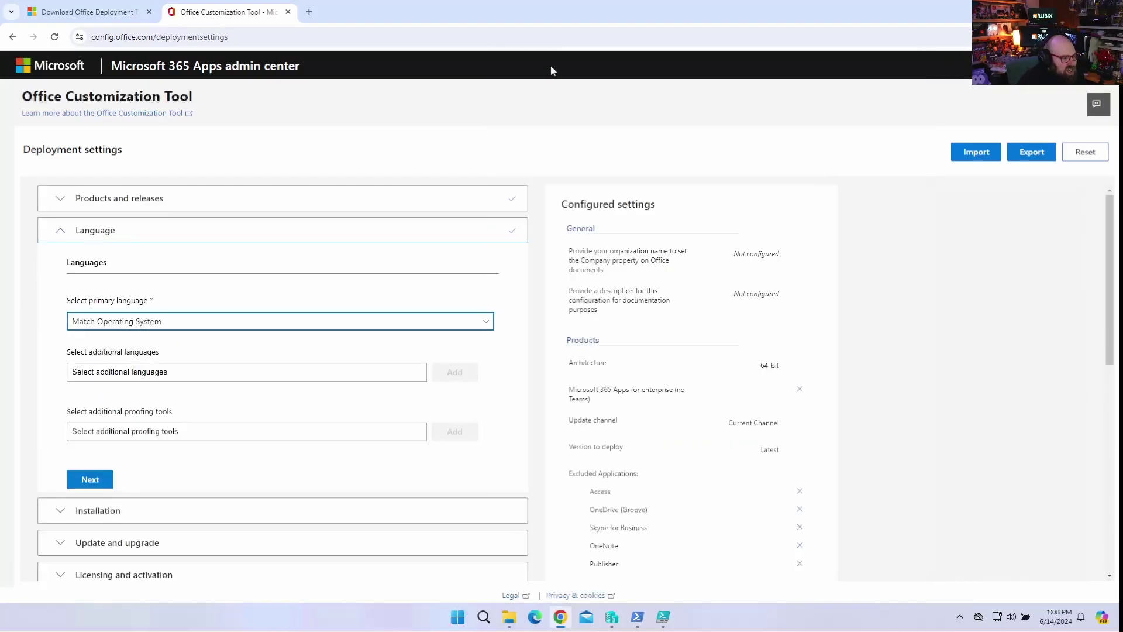
left_click(205, 373)
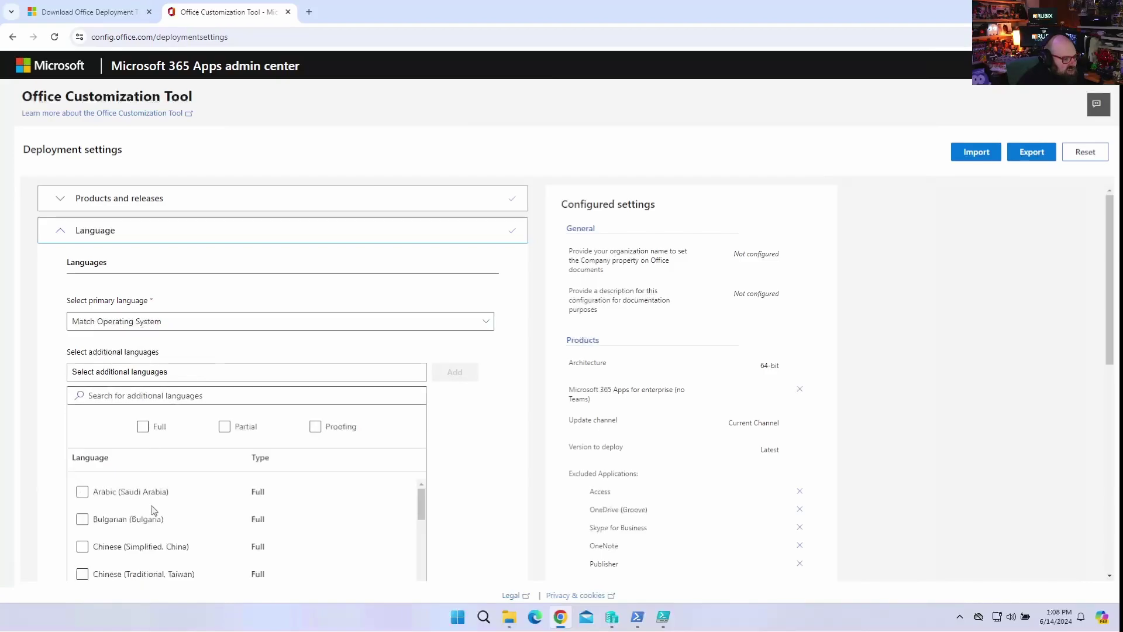
scroll(152, 505, "down", 8)
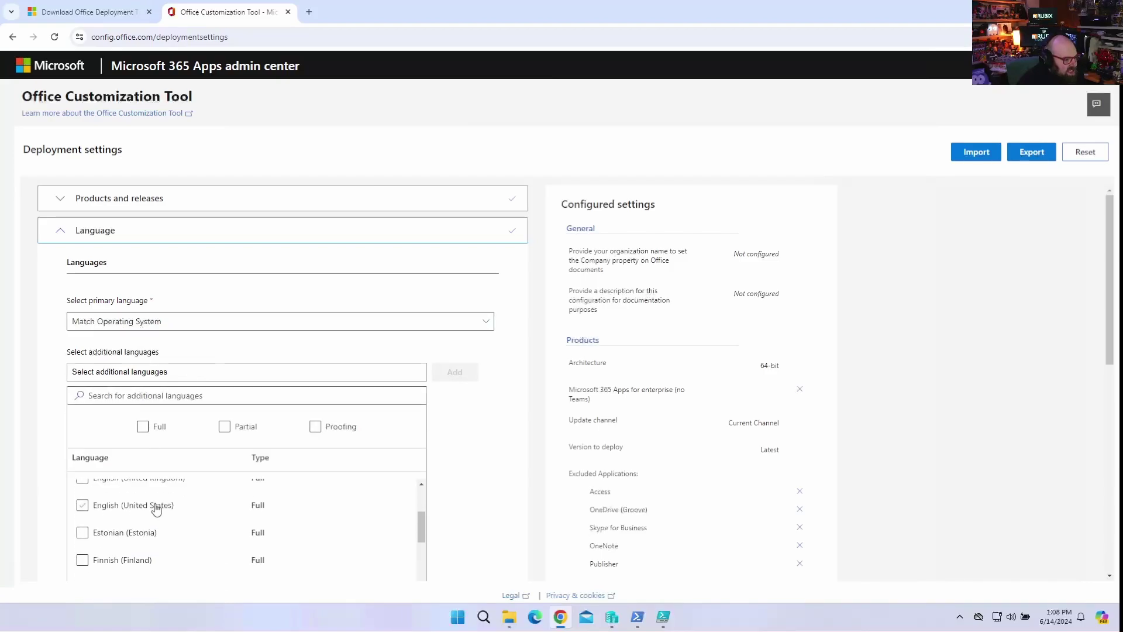
left_click(507, 355)
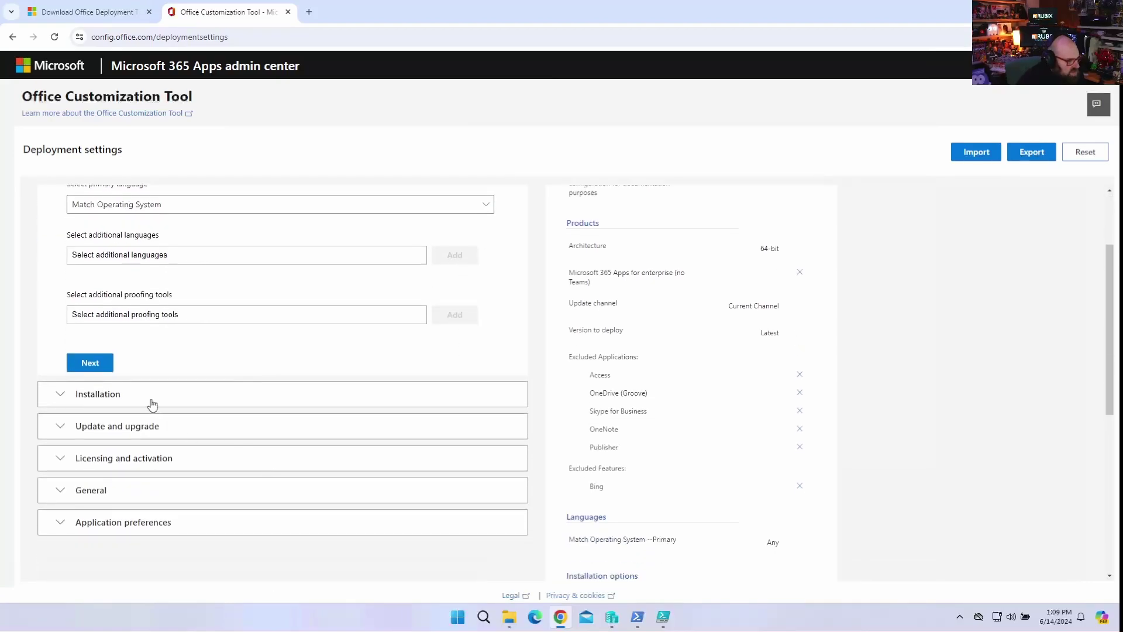
In Installation, hide the installation from users and turn on shutting down running applications.
left_click(150, 398)
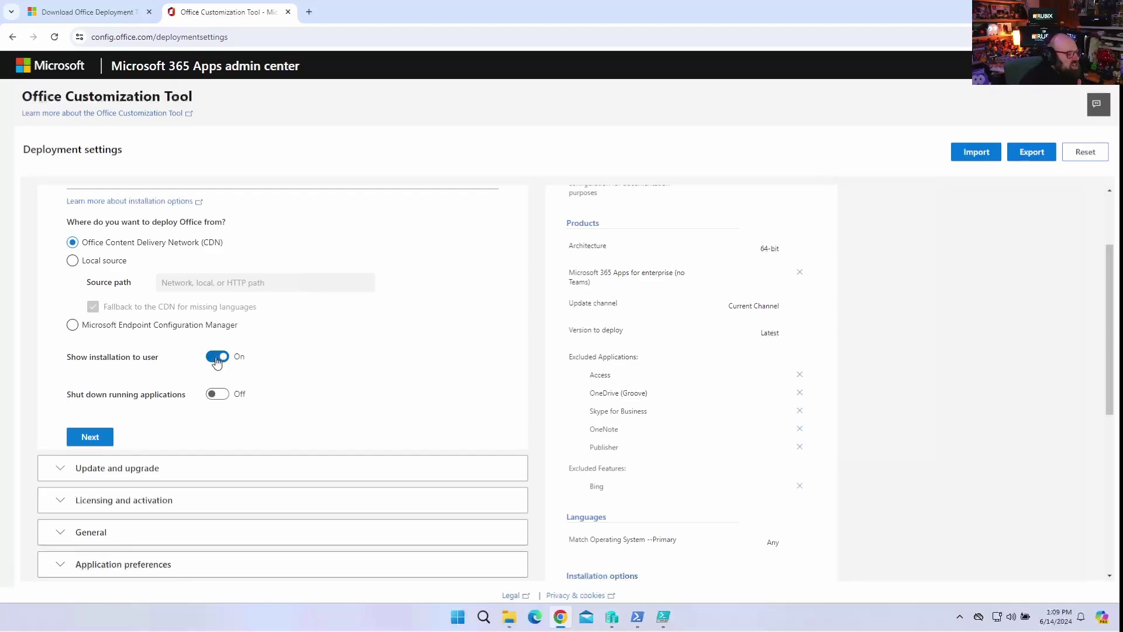
left_click(217, 361)
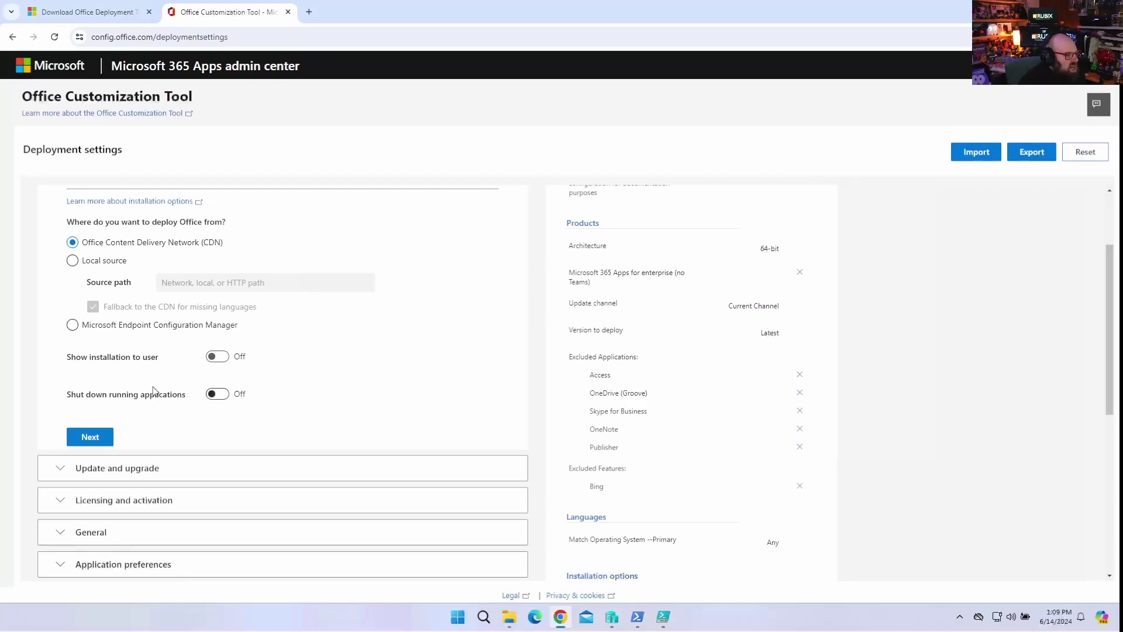
left_click(216, 400)
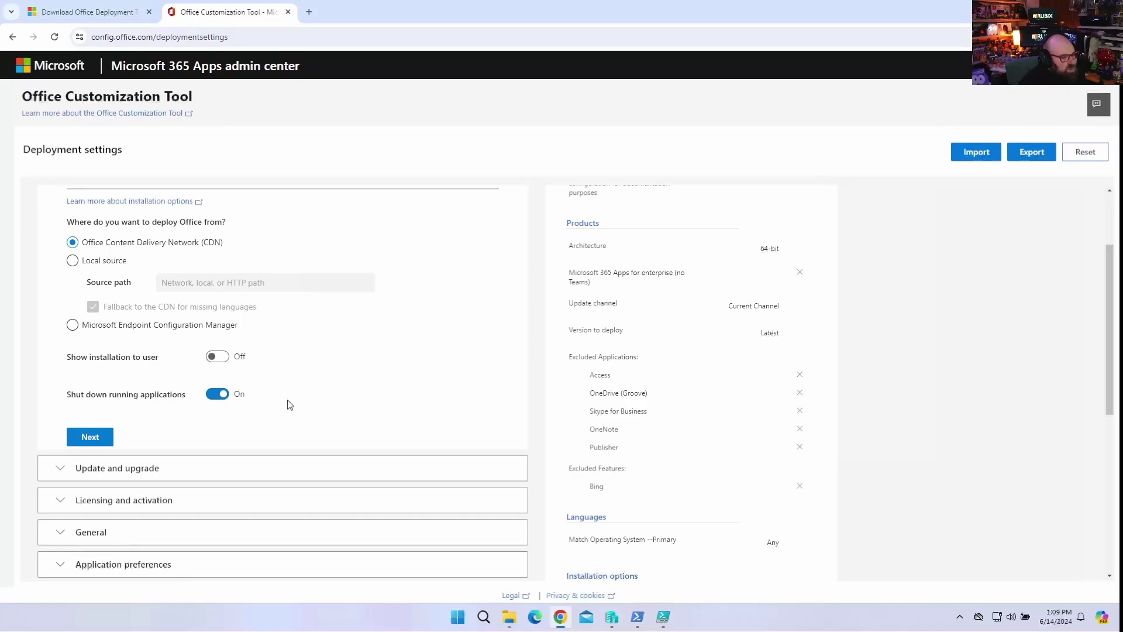
scroll(366, 400, "down", 2)
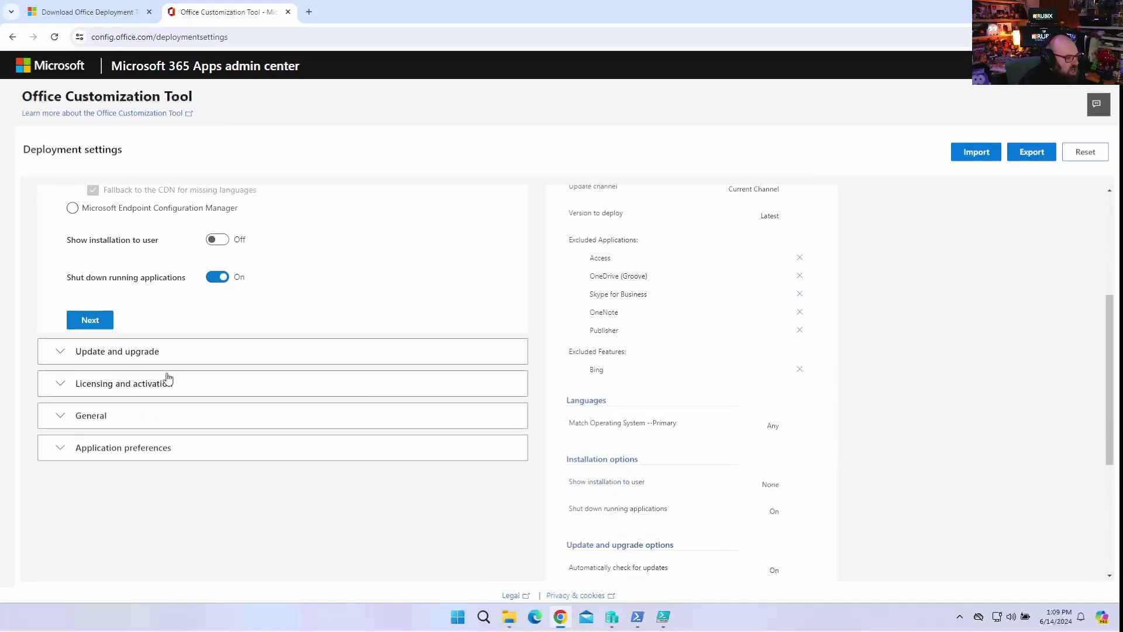
Turn off uninstalling MSI versions and turn on automatic upgrade to the selected architecture.
left_click(137, 353)
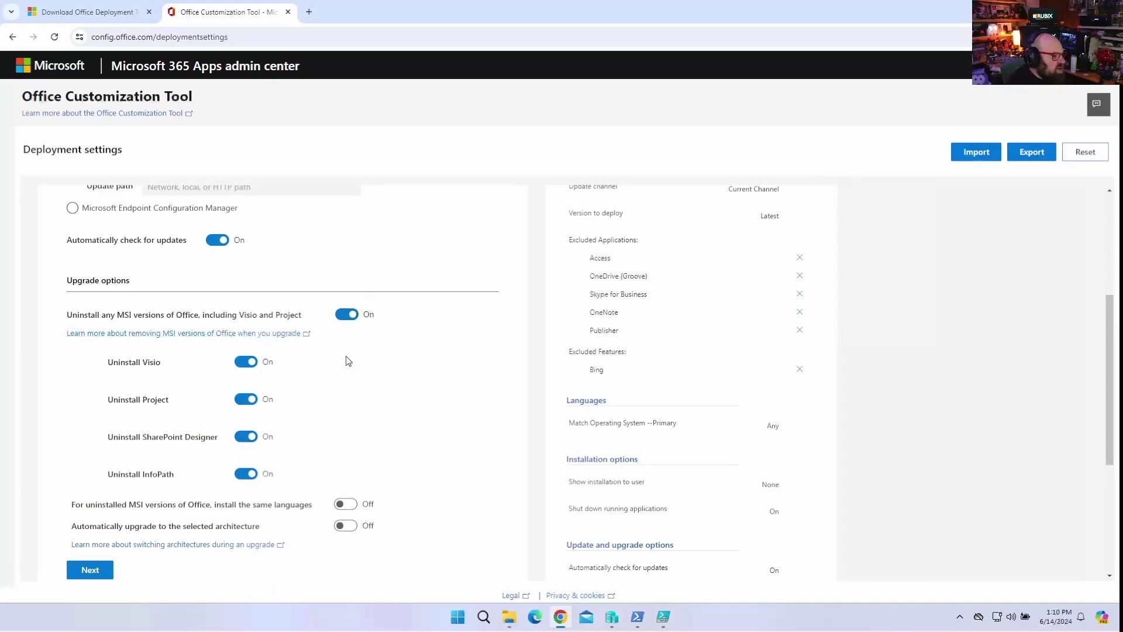
left_click(348, 316)
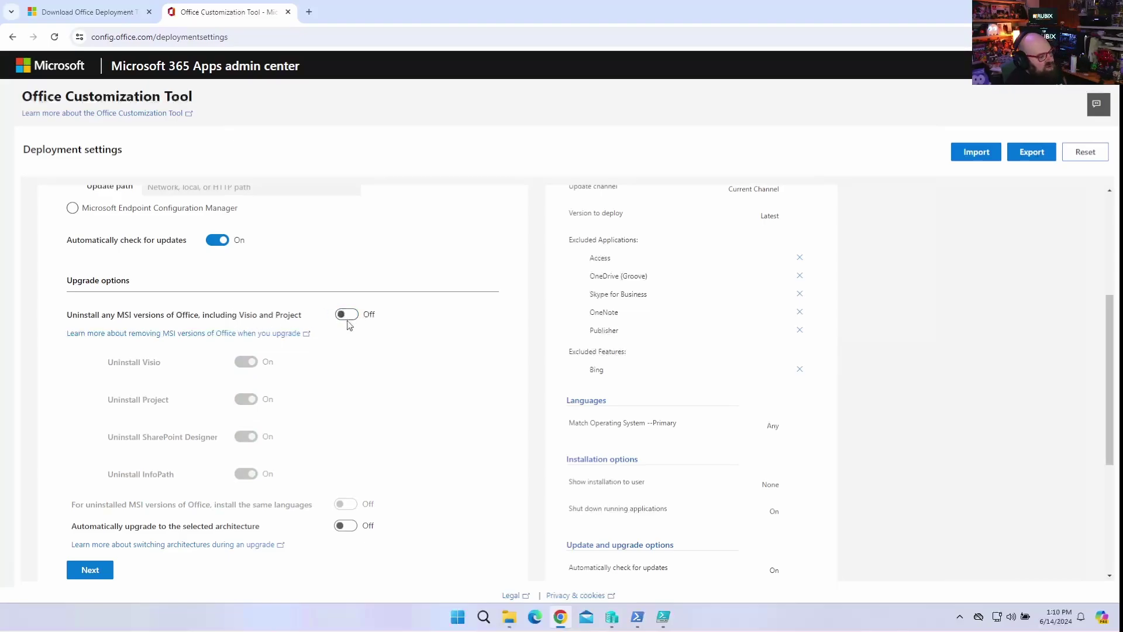
scroll(261, 470, "down", 3)
scroll(261, 473, "up", 2)
scroll(260, 468, "down", 3)
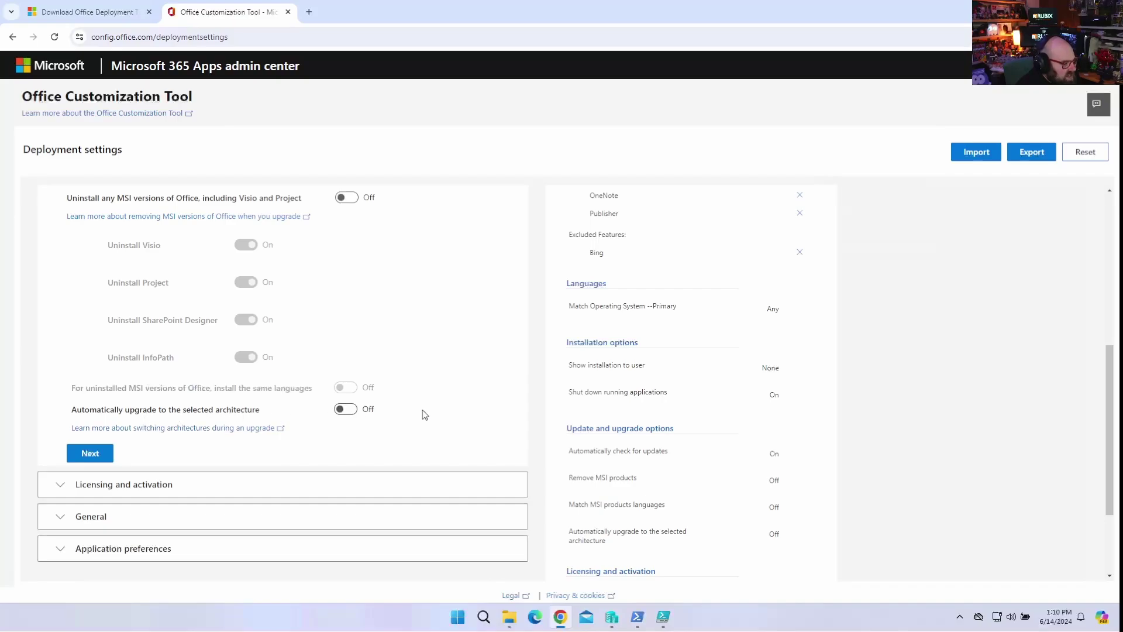
left_click(350, 411)
left_click(211, 488)
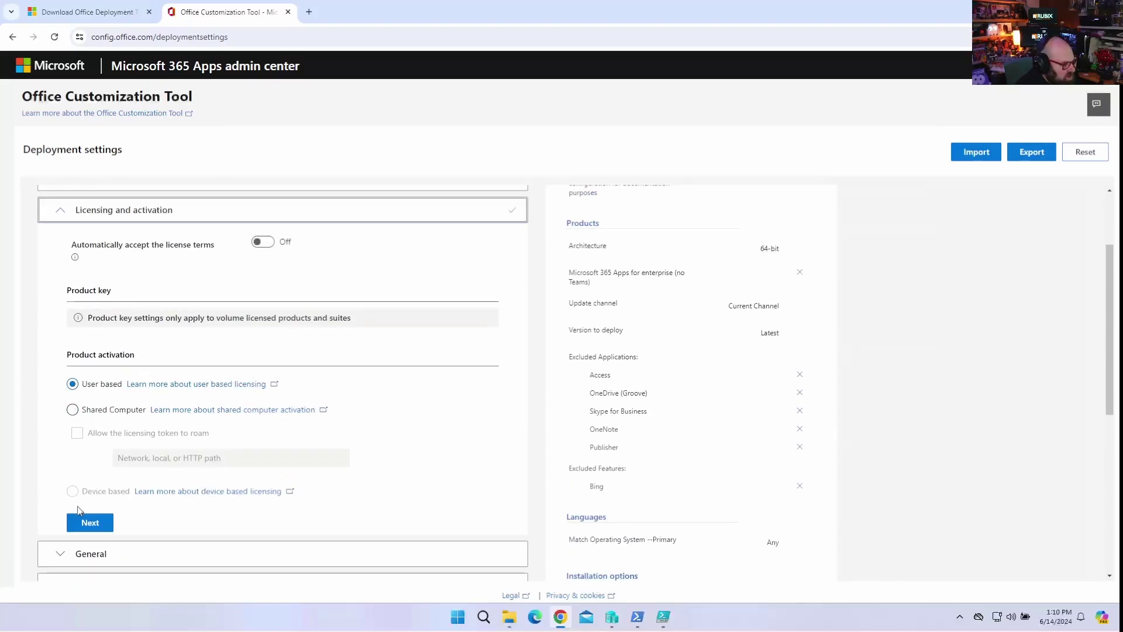
Expand the General section, then expand and scroll through the Application preferences settings.
left_click(96, 553)
scroll(255, 519, "down", 2)
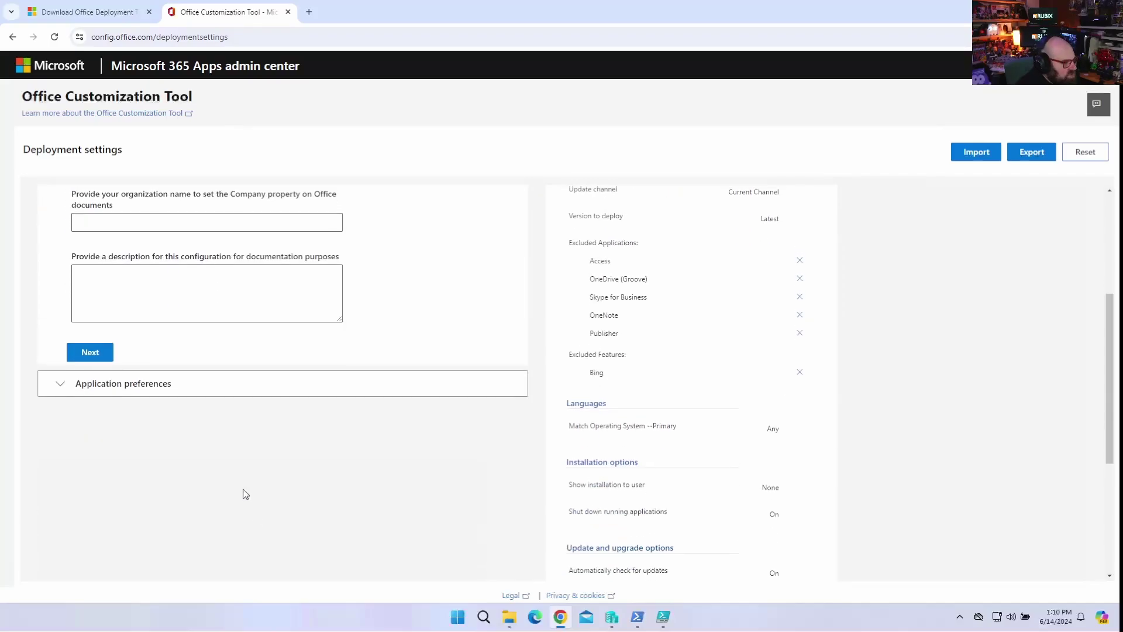
scroll(167, 269, "up", 2)
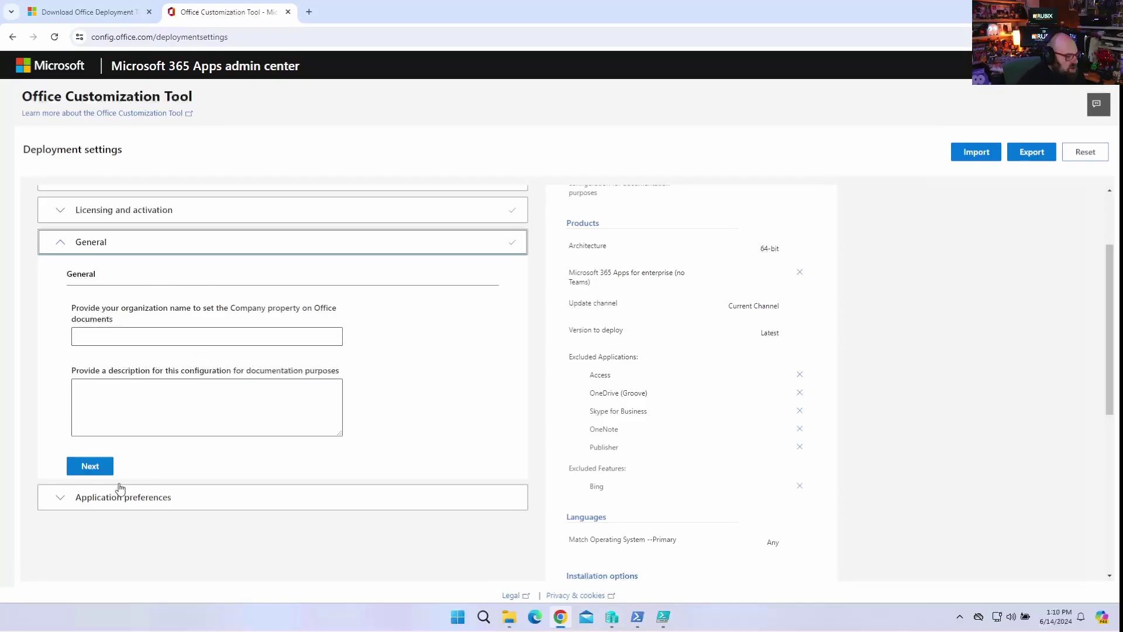
left_click(180, 505)
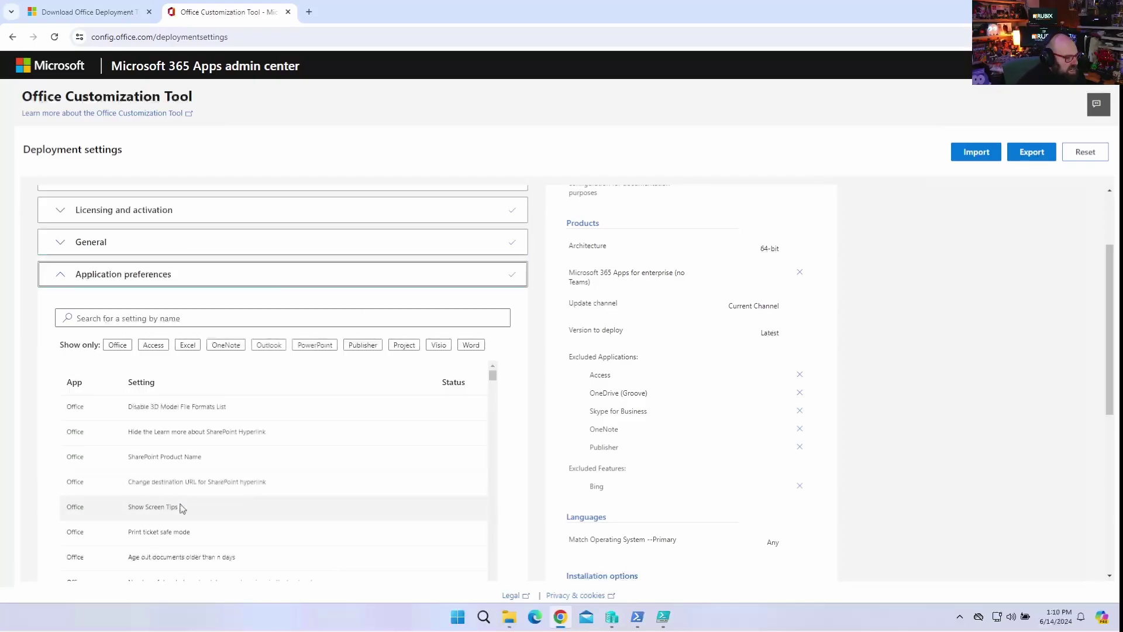
scroll(244, 490, "down", 3)
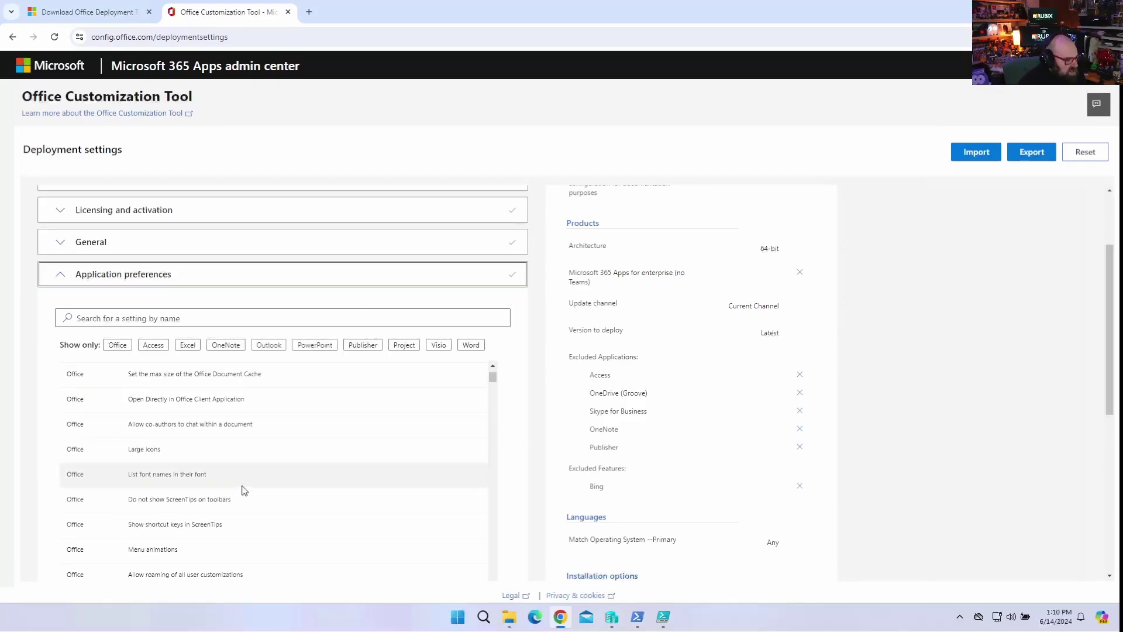
scroll(153, 444, "up", 5)
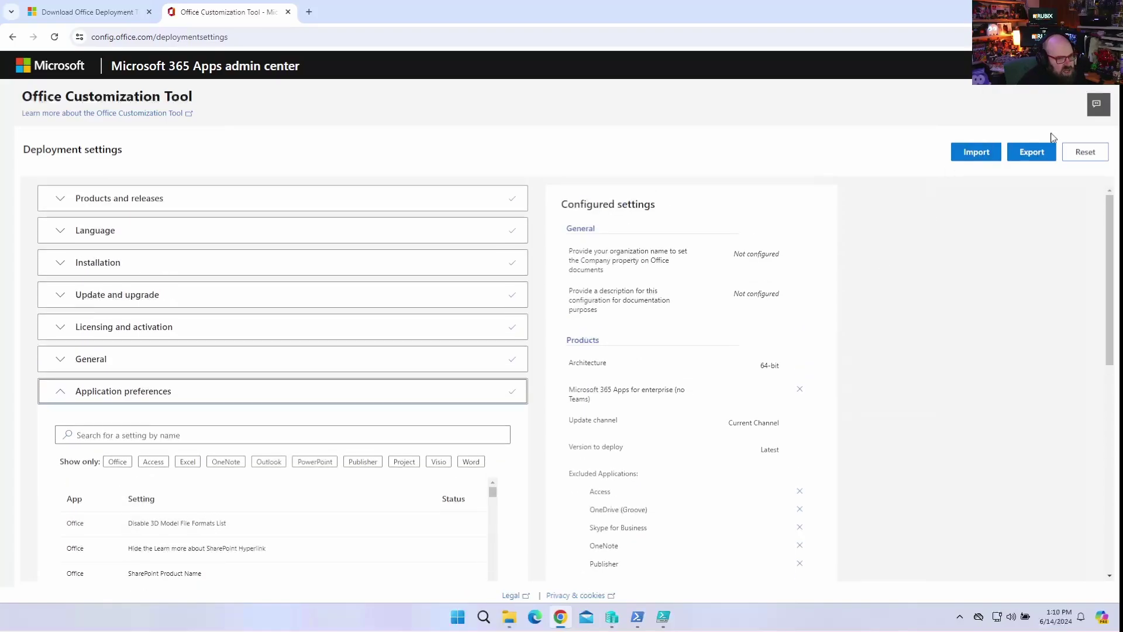
Export the configuration with Office Open XML formats as the default file format.
left_click(1029, 153)
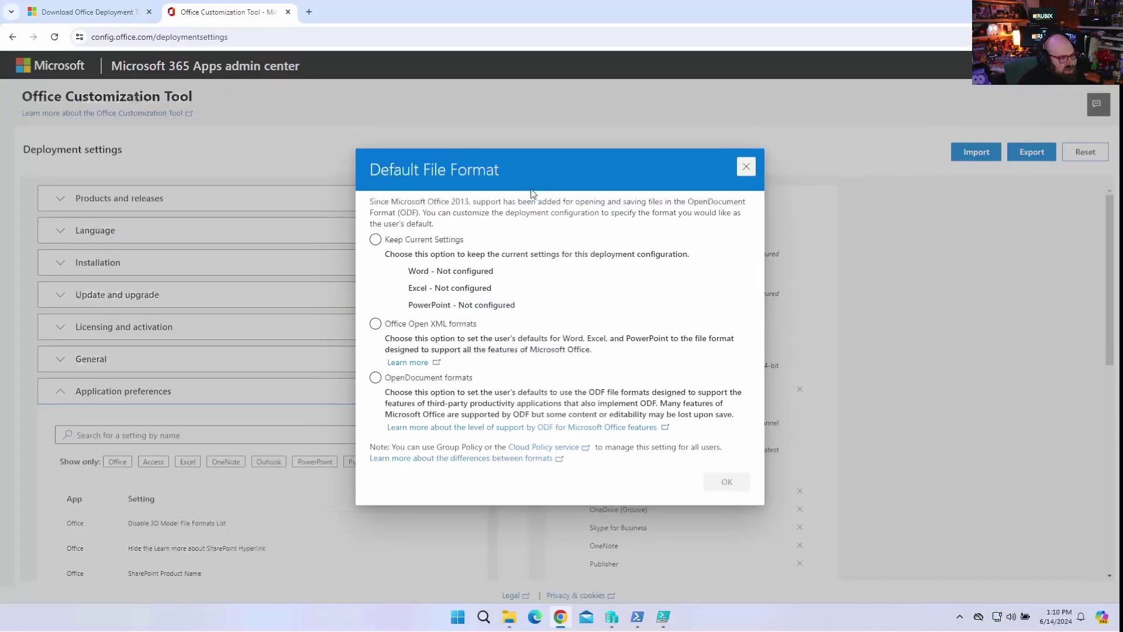
left_click(416, 326)
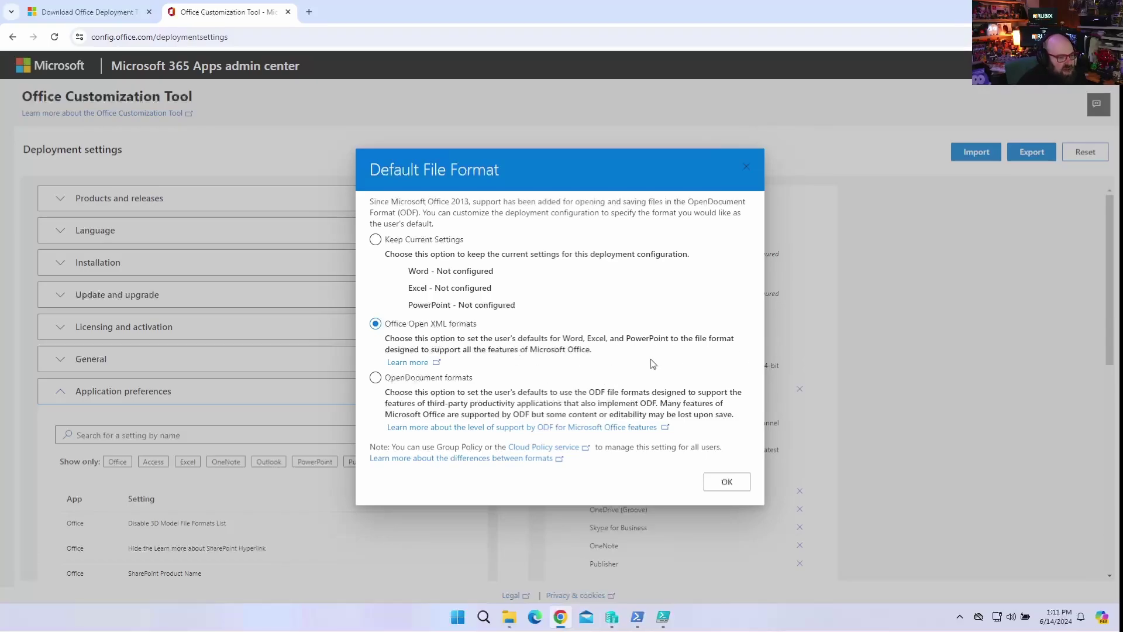
Accept the license terms and export the configuration XML with the file name install.
left_click(739, 483)
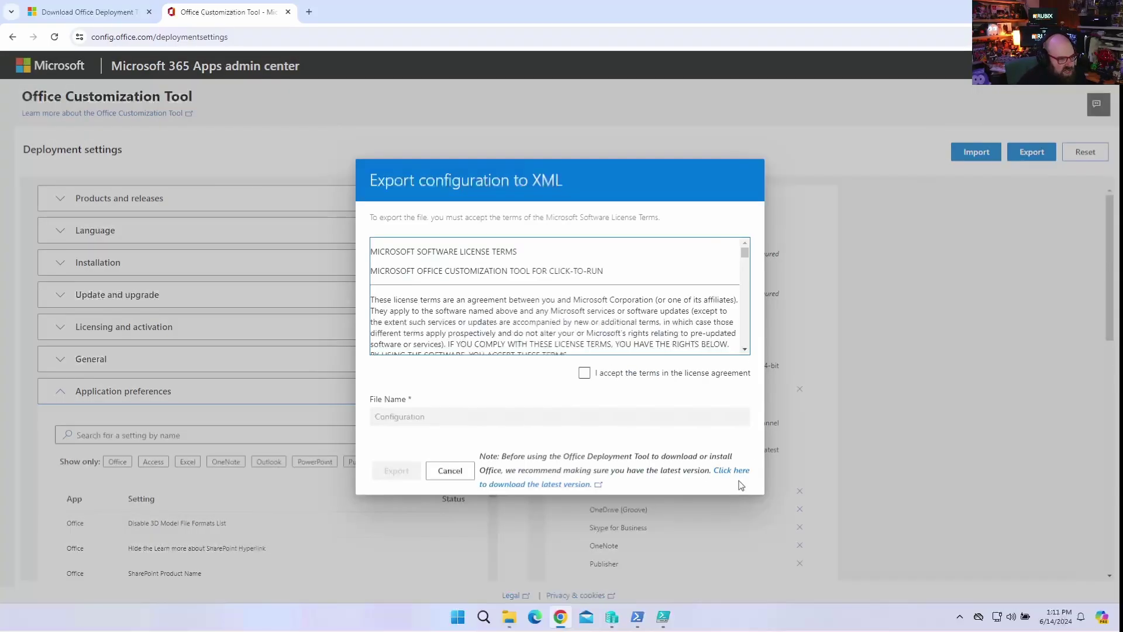
left_click(584, 373)
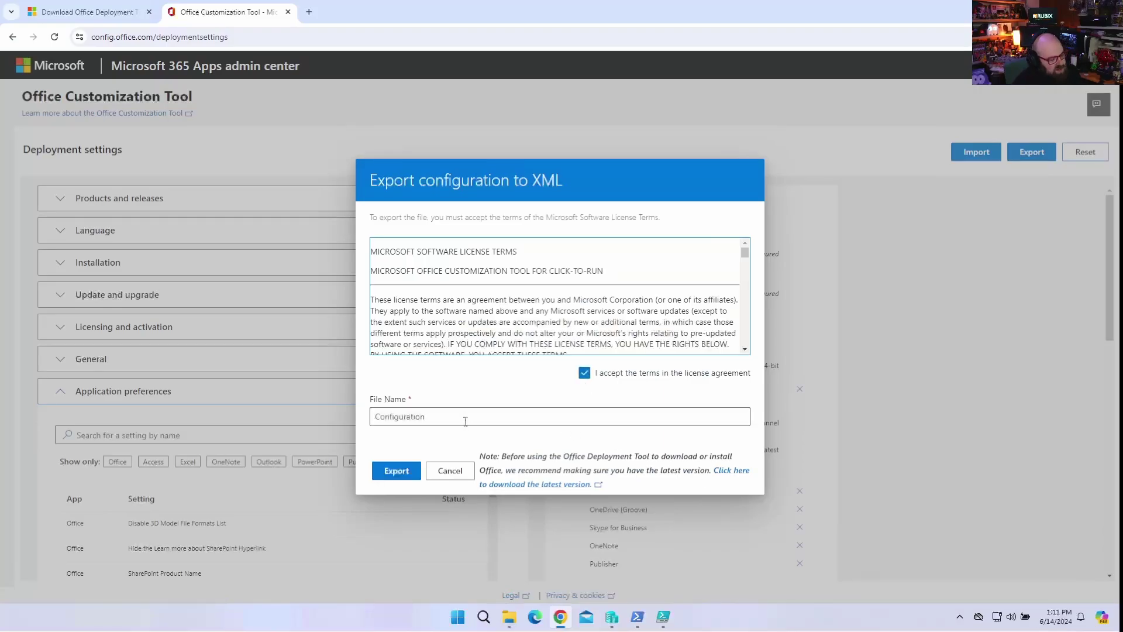
double_click(468, 417)
type("Steve_Office")
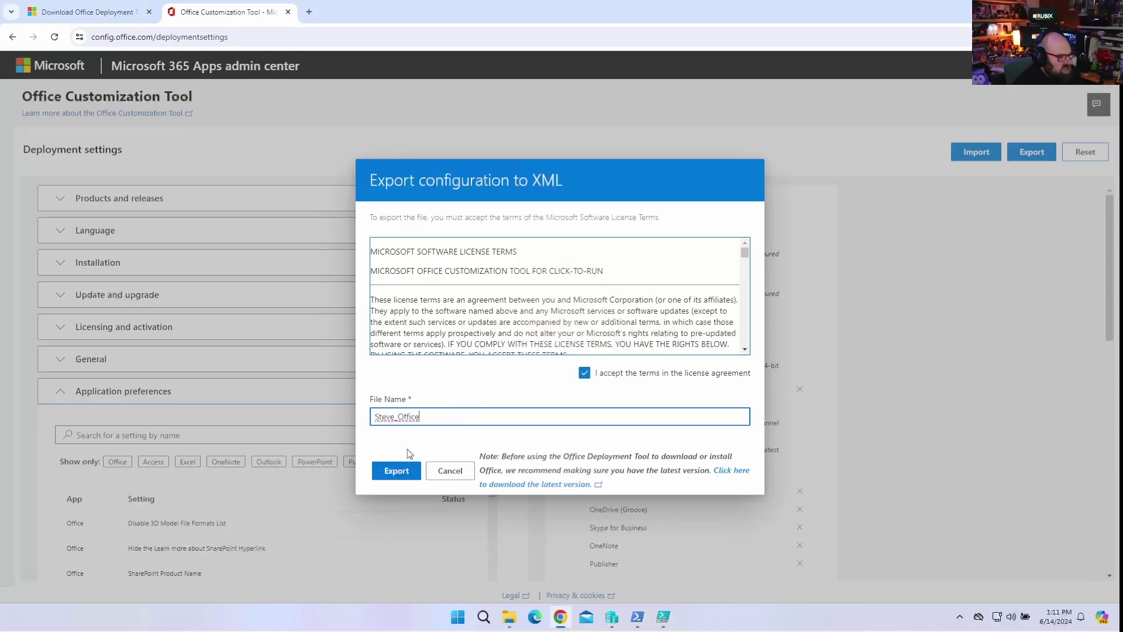
key("super")
key("super")
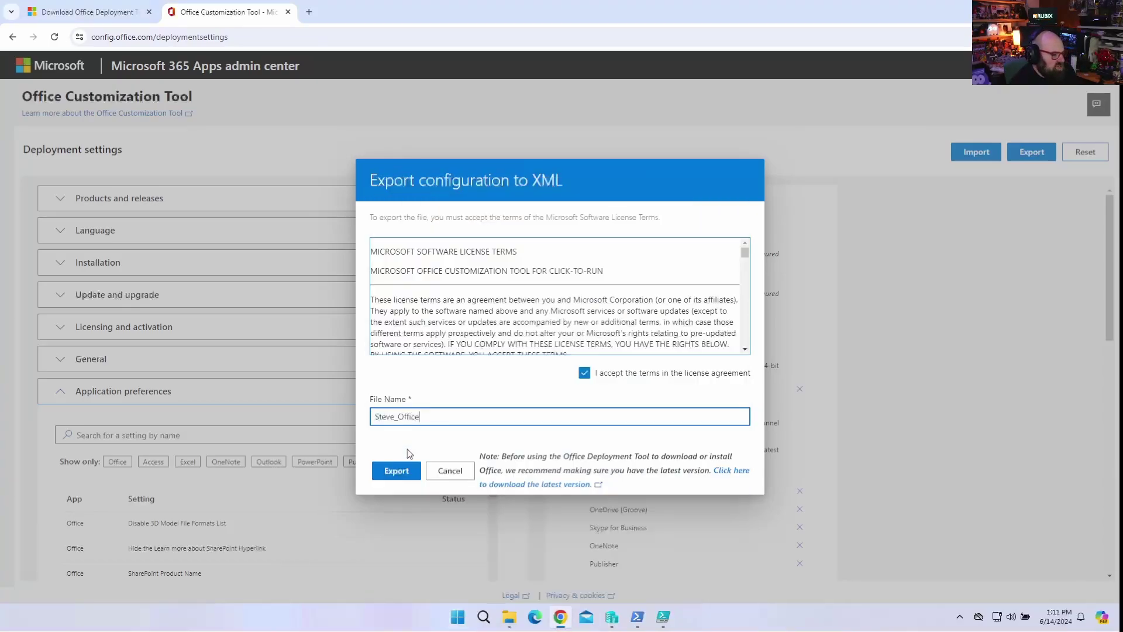
key("ctrl+a")
type("insta")
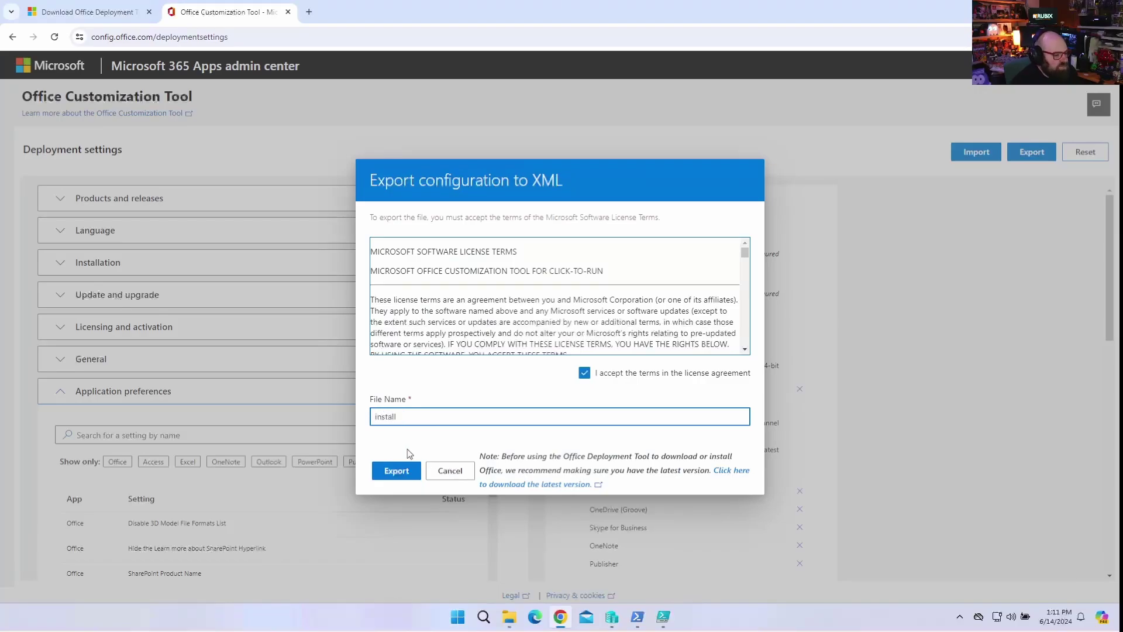
left_click(394, 473)
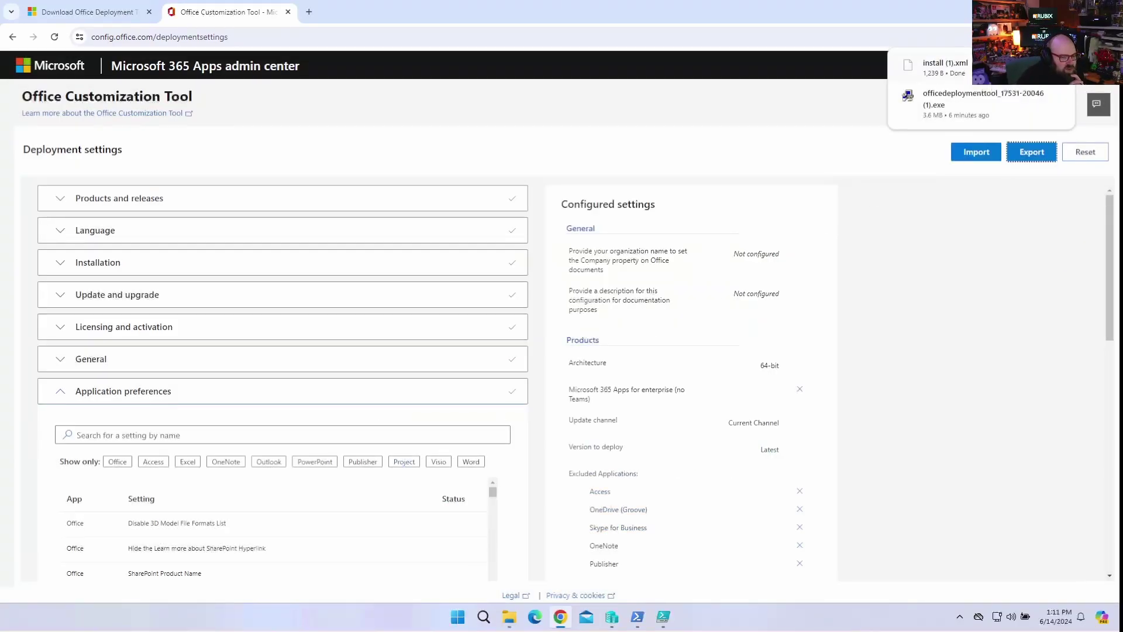
Copy the downloaded install (1).xml into the Office365 folder.
left_click(1053, 68)
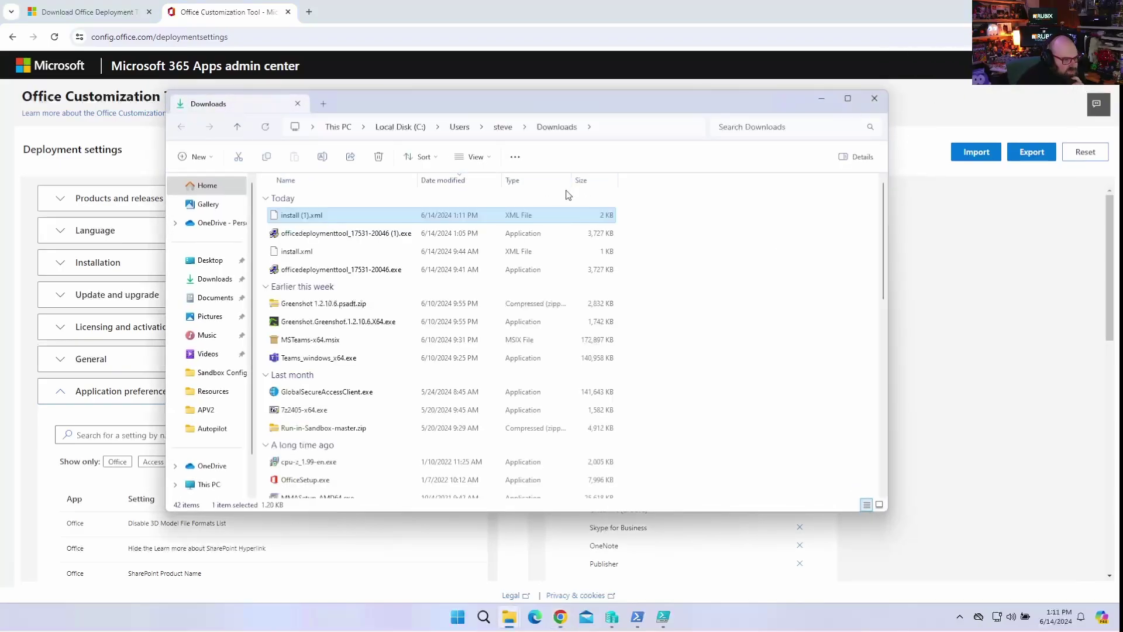
right_click(349, 215)
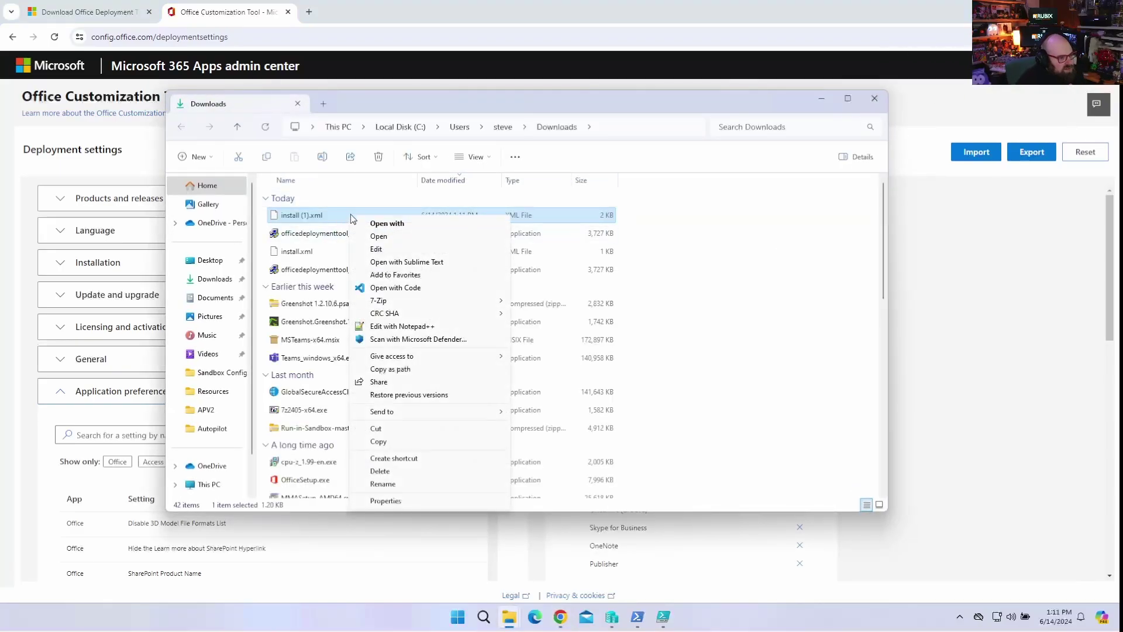
left_click(403, 442)
left_click(823, 98)
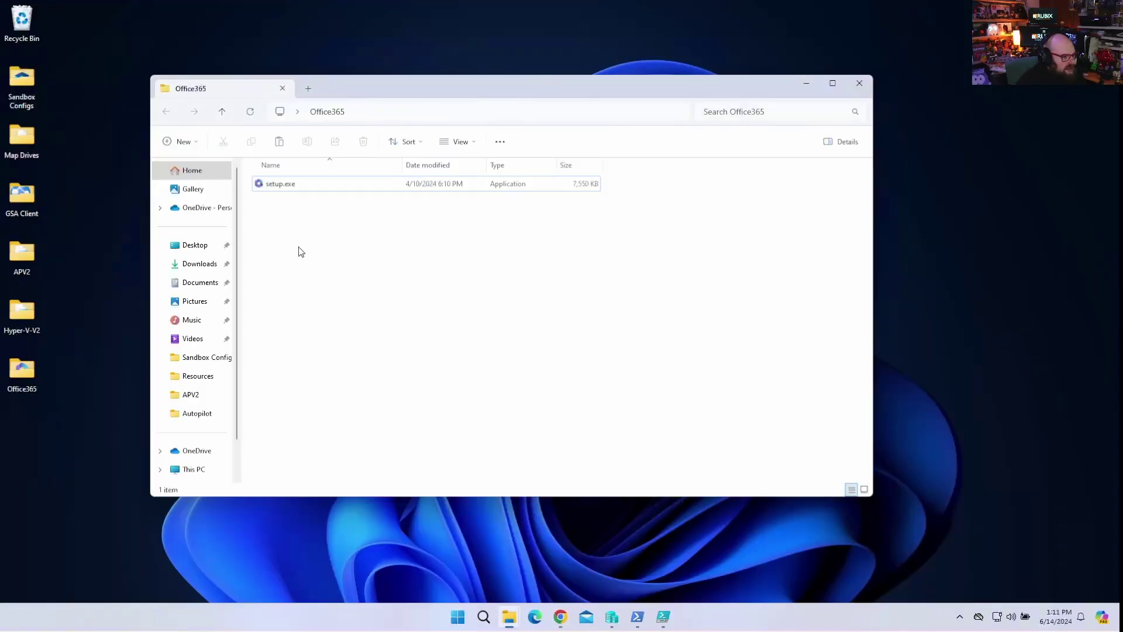
right_click(300, 251)
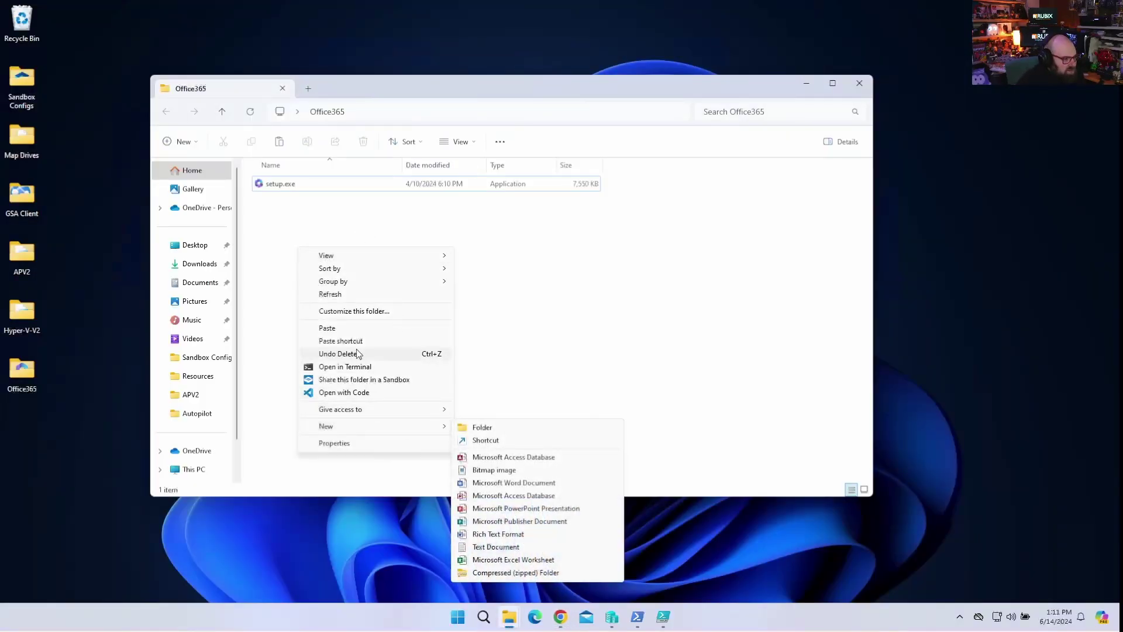
left_click(359, 329)
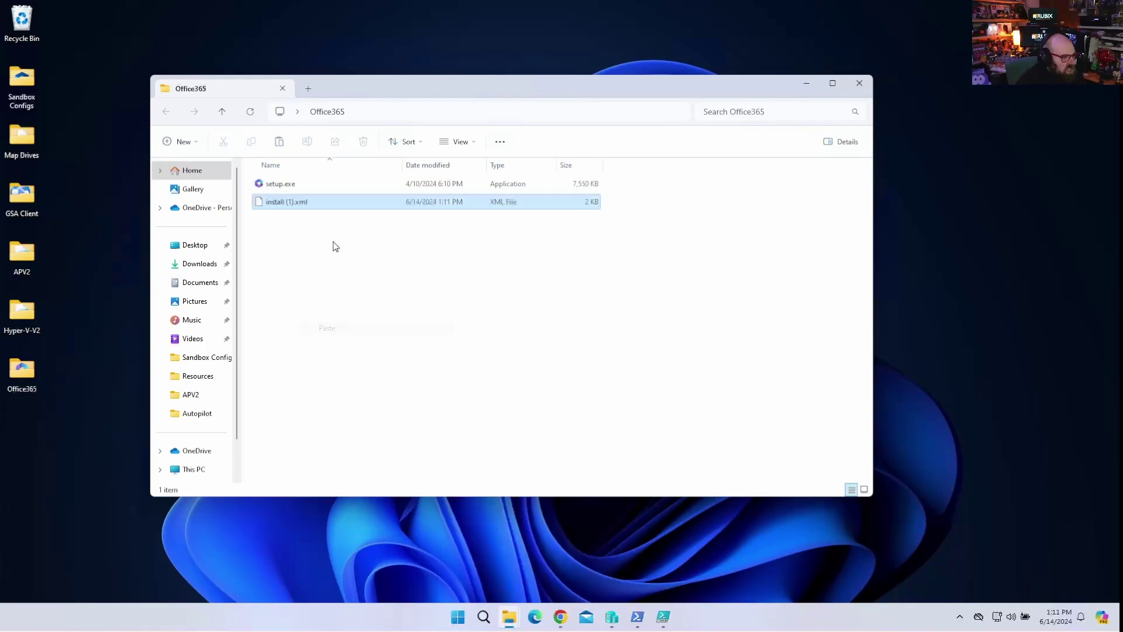
Rename install (1).xml to install.xml.
left_click(293, 202)
key("Right")
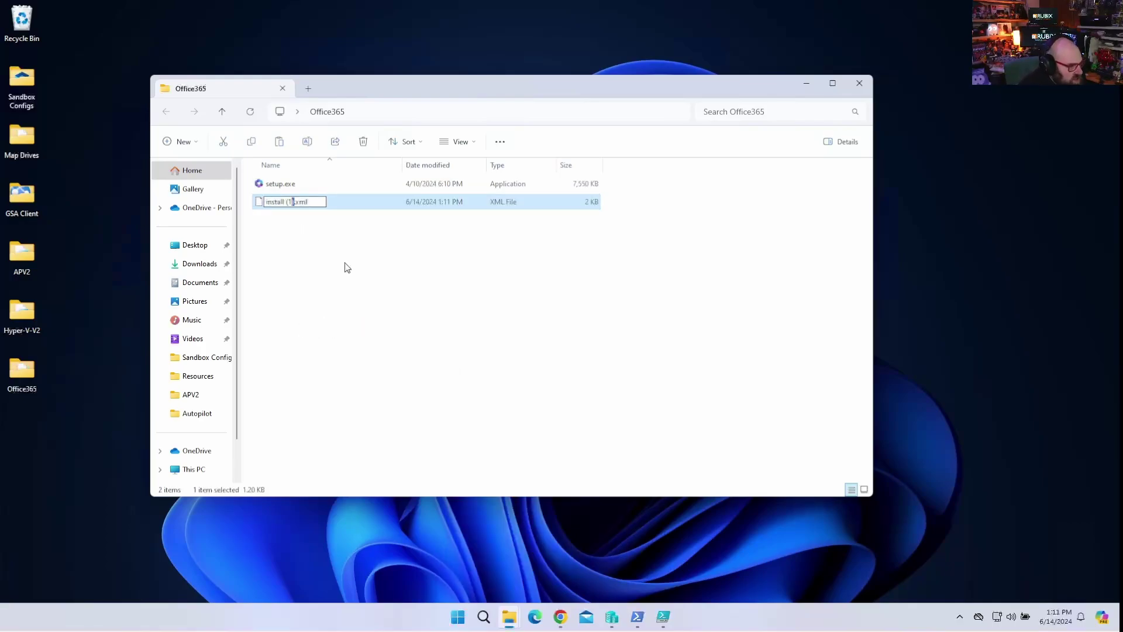
key("BackSpace")
key("Return")
right_click(354, 204)
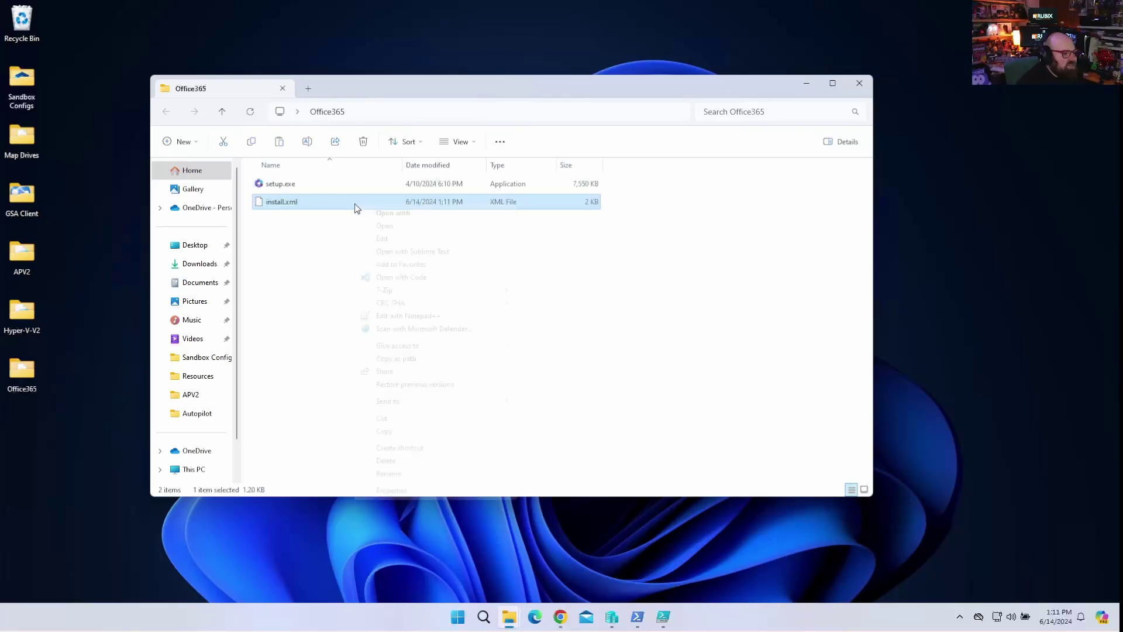
left_click(412, 316)
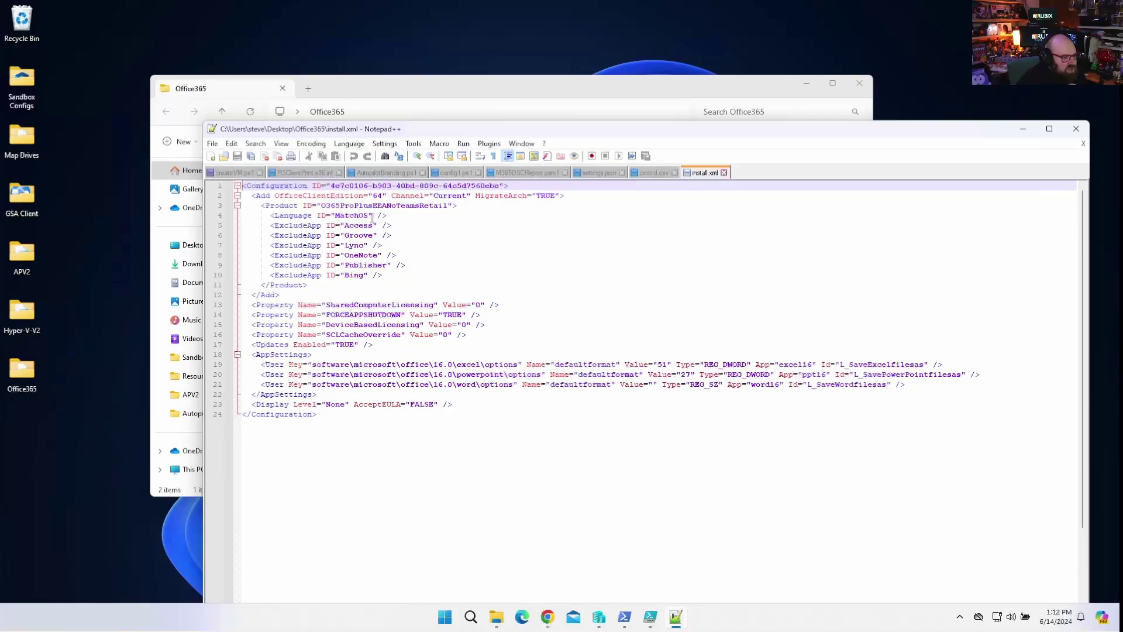
left_click_drag(458, 133, 371, 100)
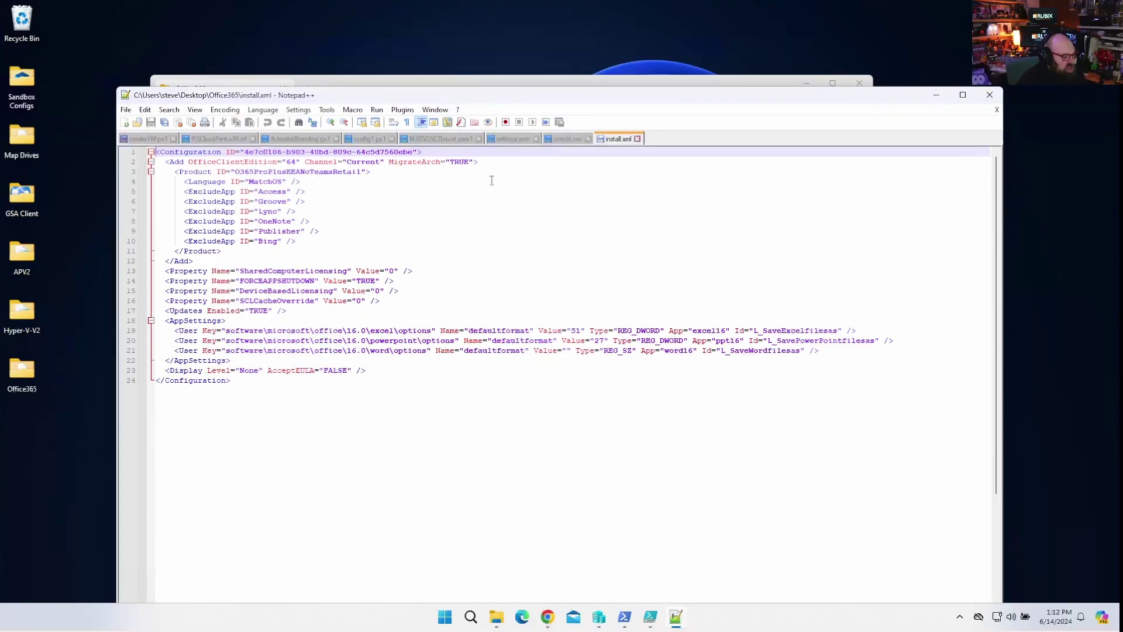
Close Notepad++ and create a new empty text document in the Office365 folder.
left_click(989, 95)
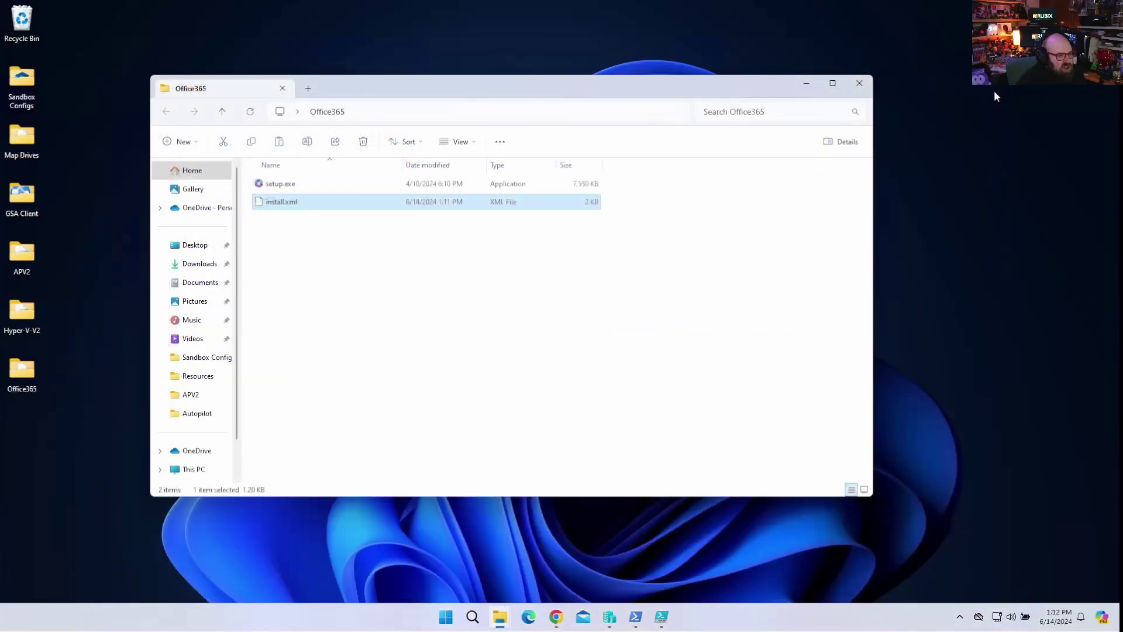
left_click(280, 246)
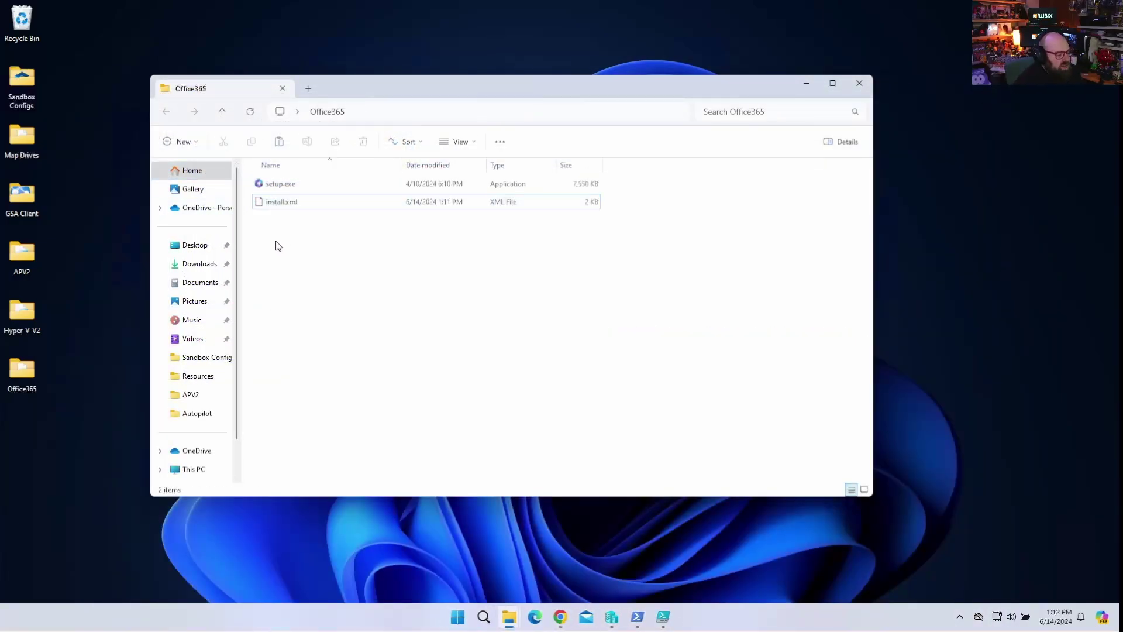
right_click(277, 243)
mouse_move(343, 422)
left_click(514, 540)
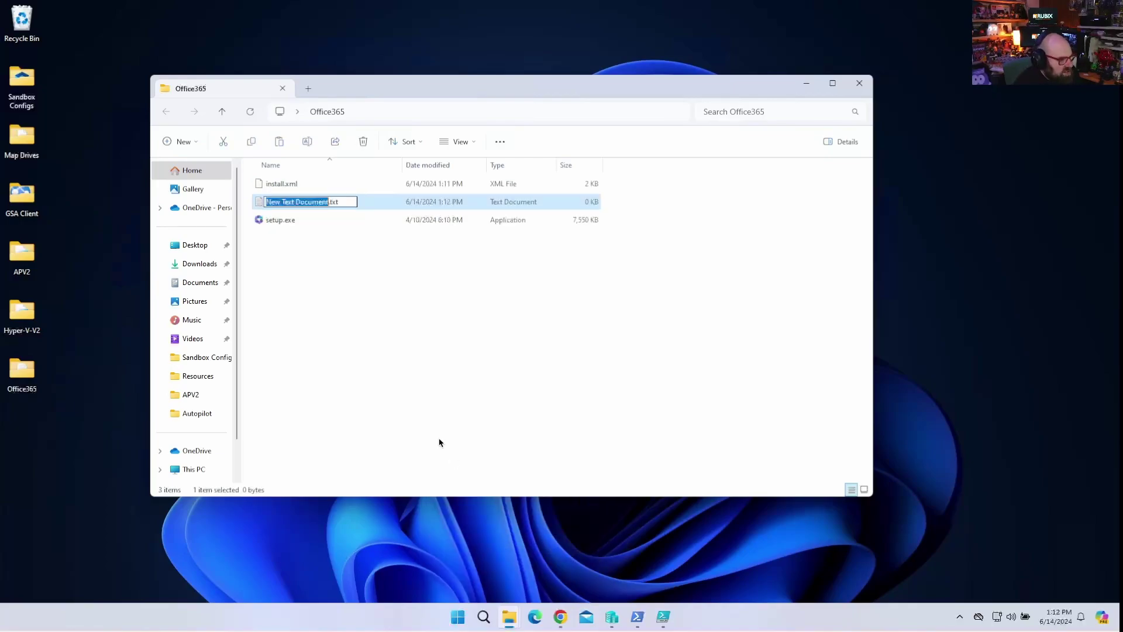
left_click(439, 443)
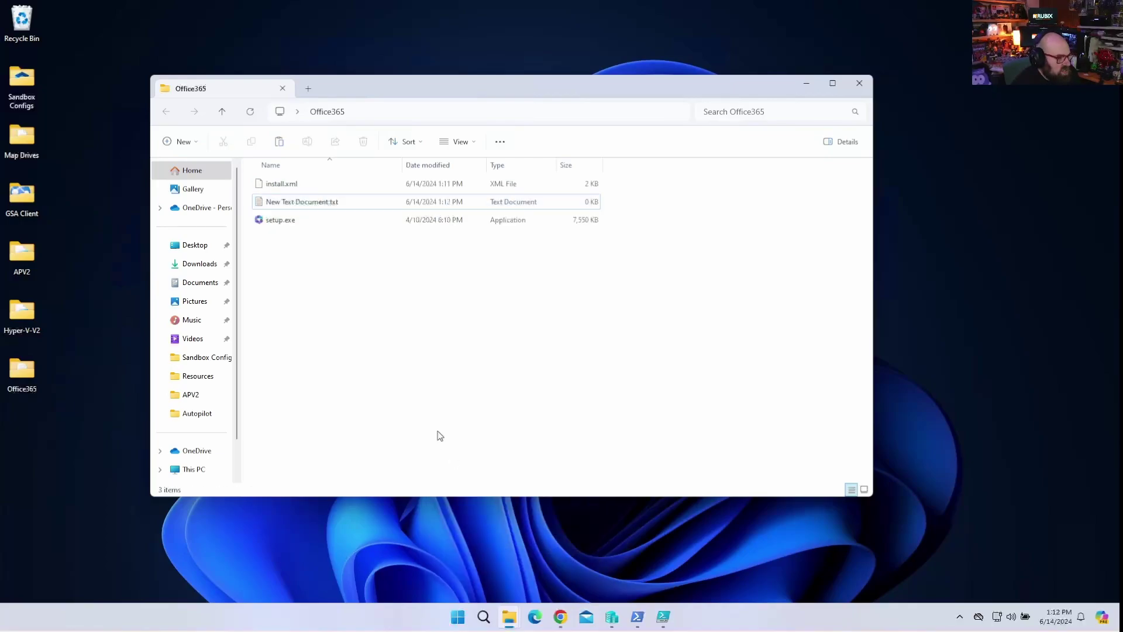
Rename the new document to uninstall.xml and open it in Notepad++.
key("ctrl+a")
left_click(296, 203)
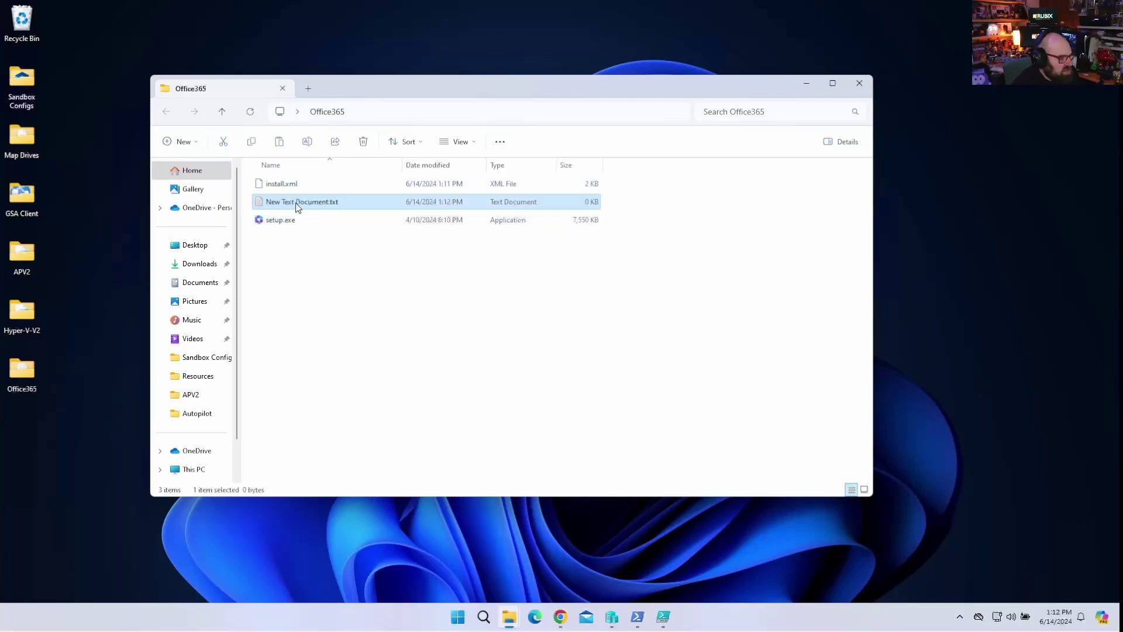
left_click(296, 202)
type("uninstall.xml")
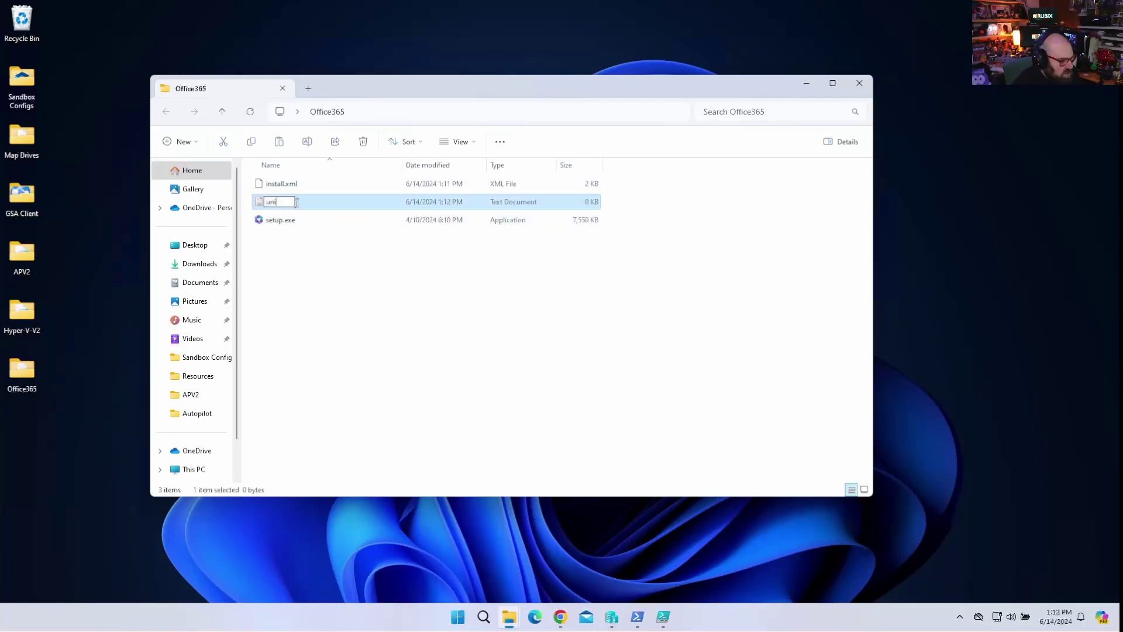
key("Return")
key("Return")
right_click(290, 202)
left_click(326, 315)
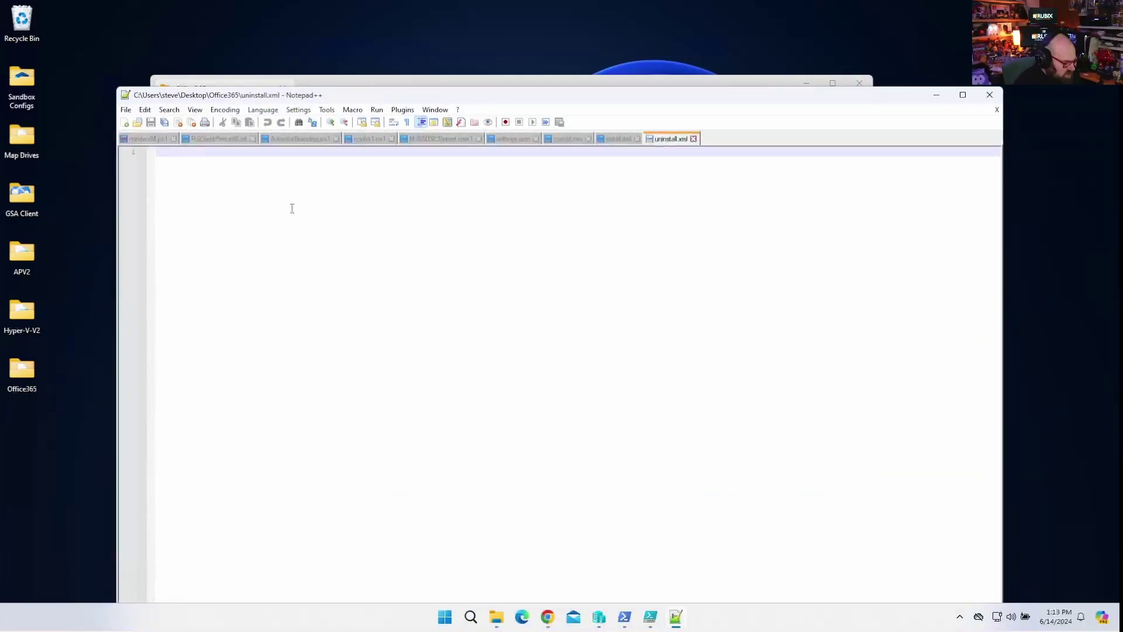
Write a Configuration element containing <Display Level="None" AcceptEULA="True"/>.
type("<Configuration")
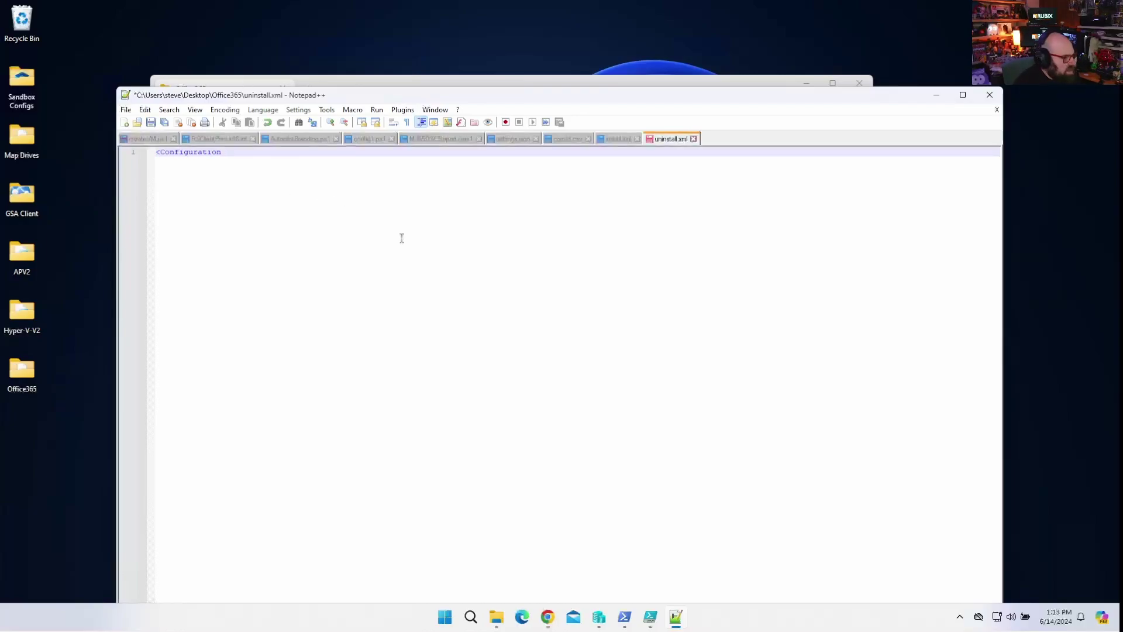
scroll(402, 238, "up", 3)
left_click_drag(374, 104, 370, 42)
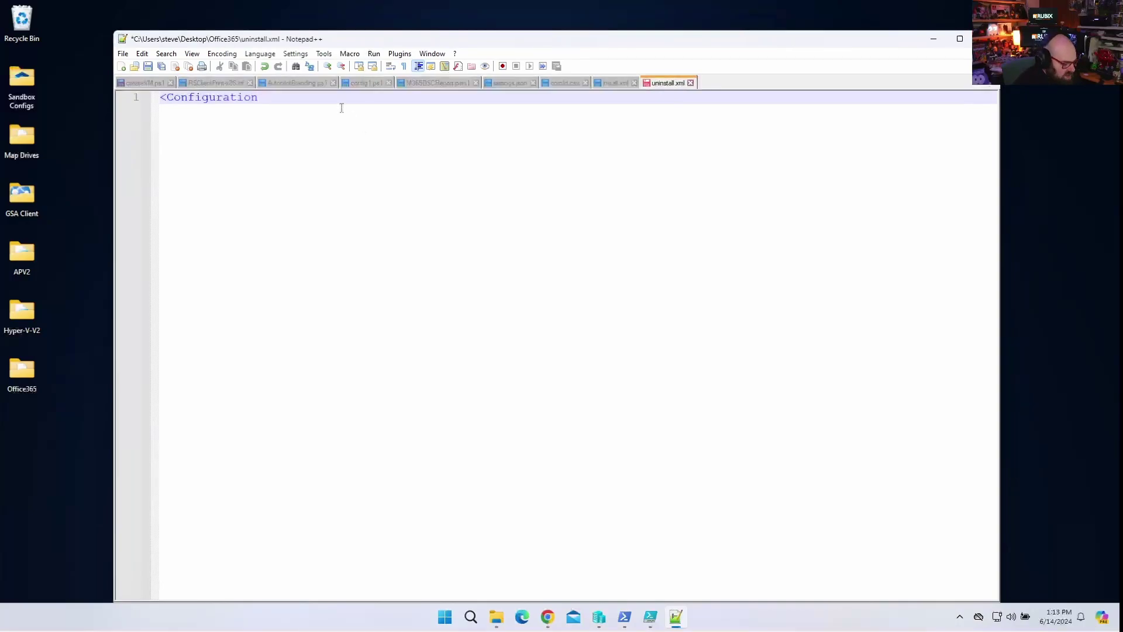
key("Return")
type("</")
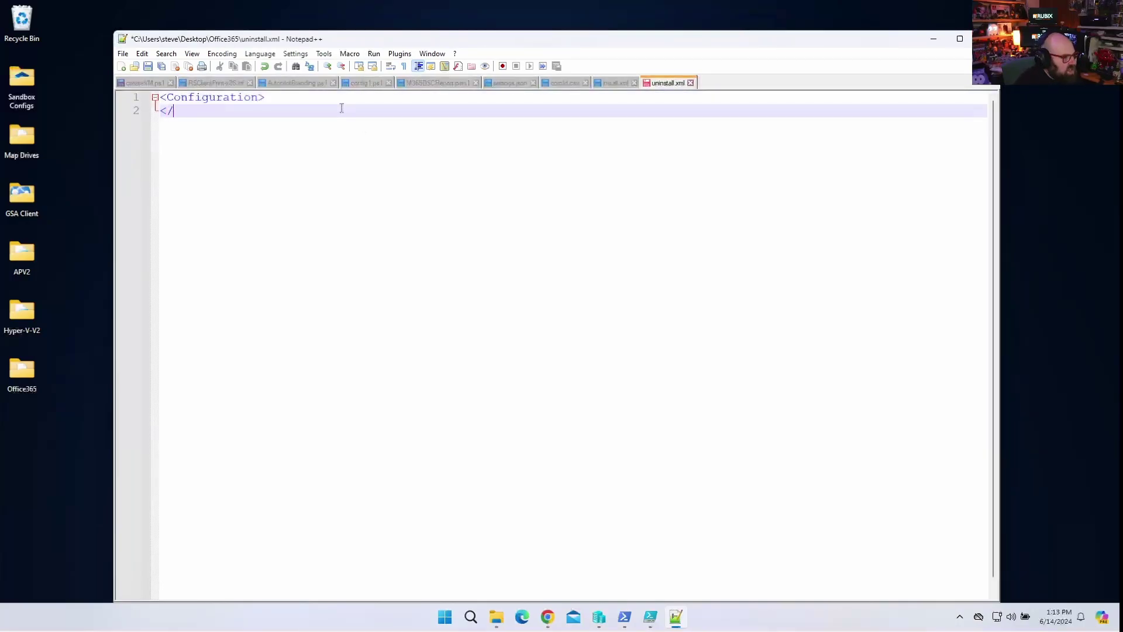
type("Configuration")
key("Return")
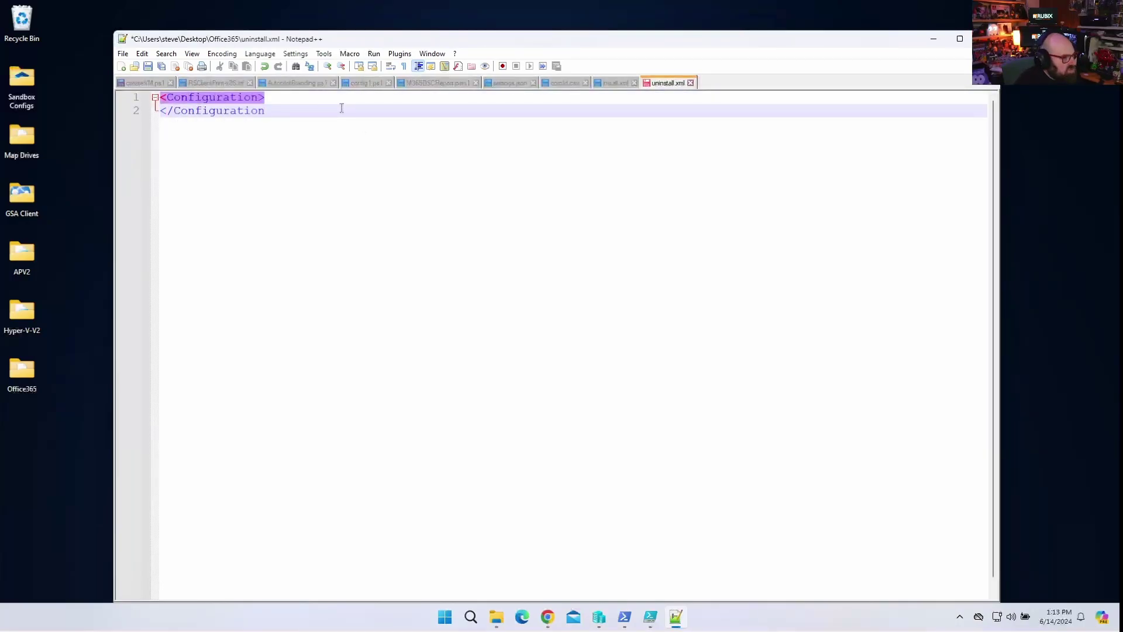
type(">")
key("Up")
key("Return")
key("Tab")
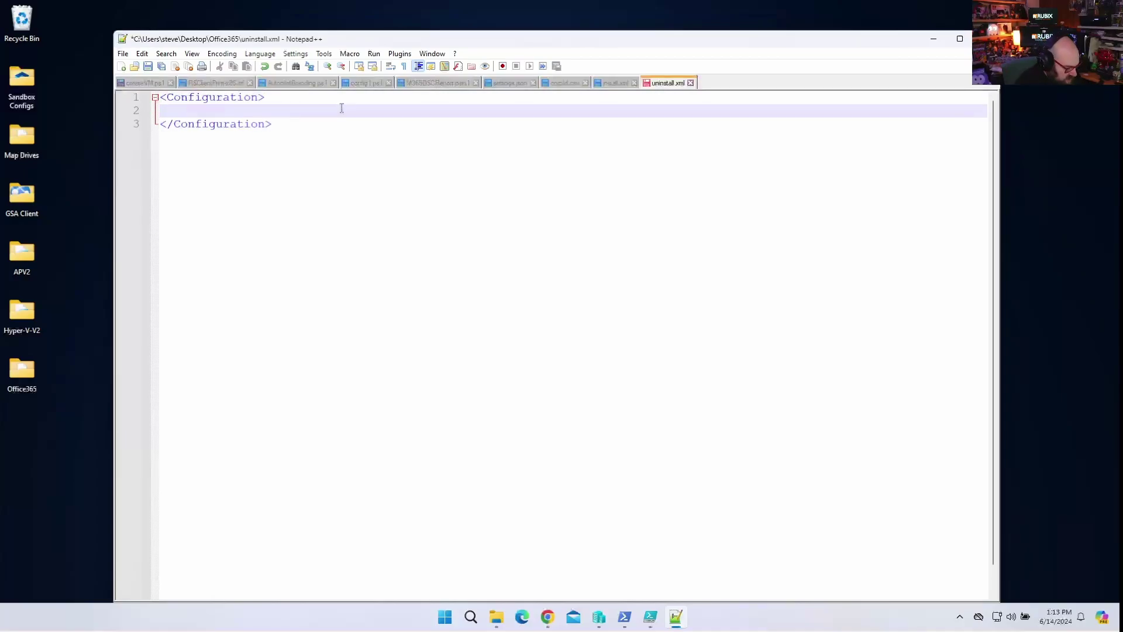
type("<Display")
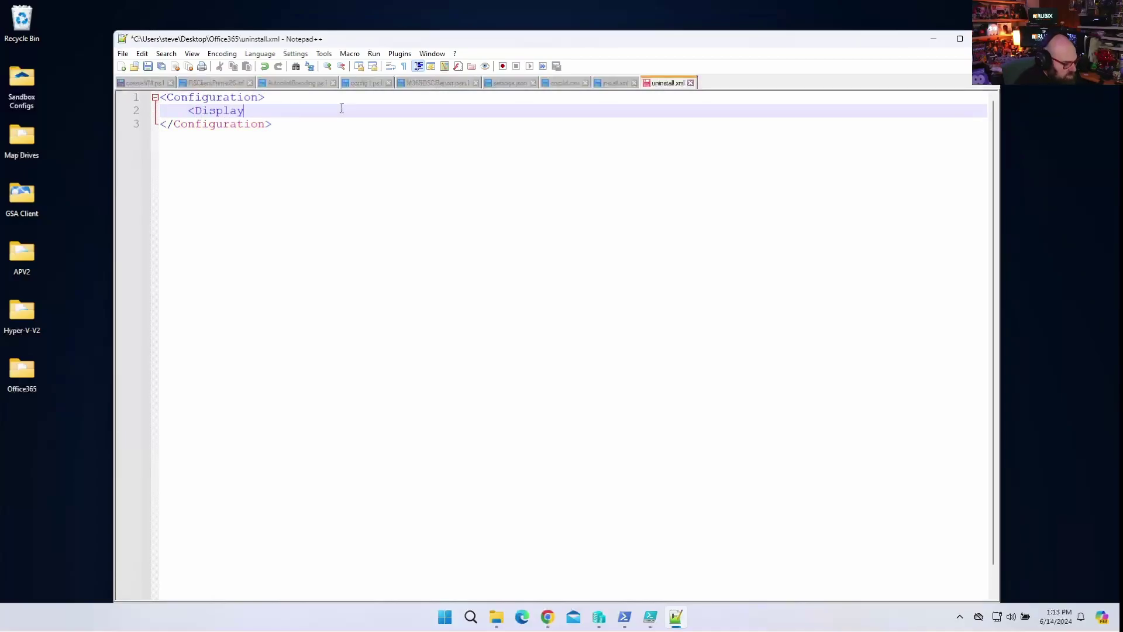
type(" Leve")
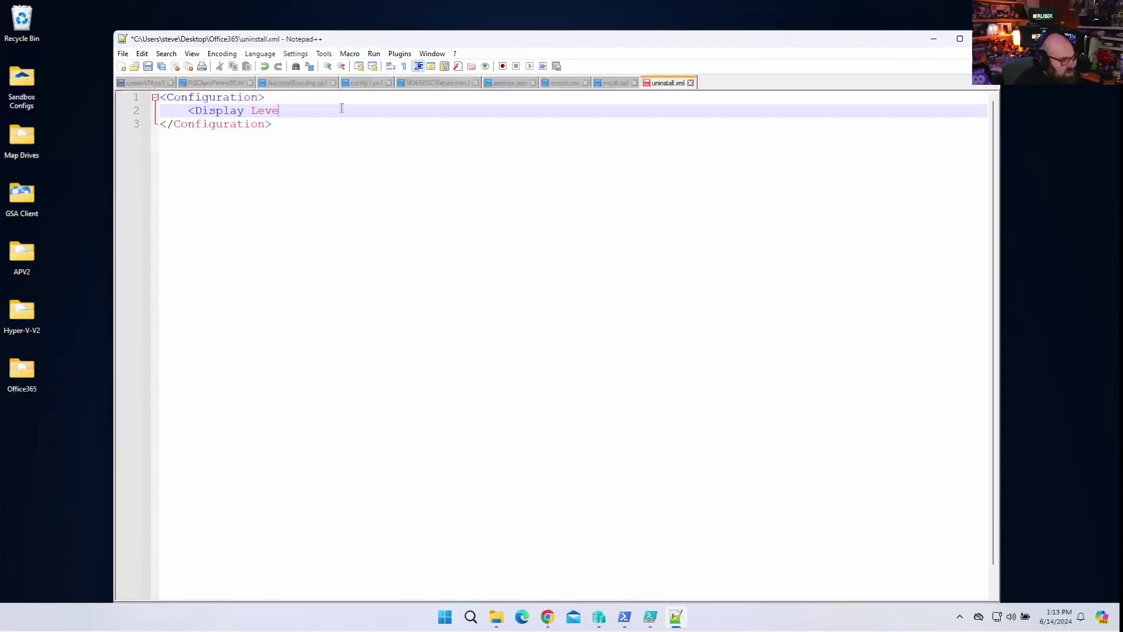
type("l=\"None\"")
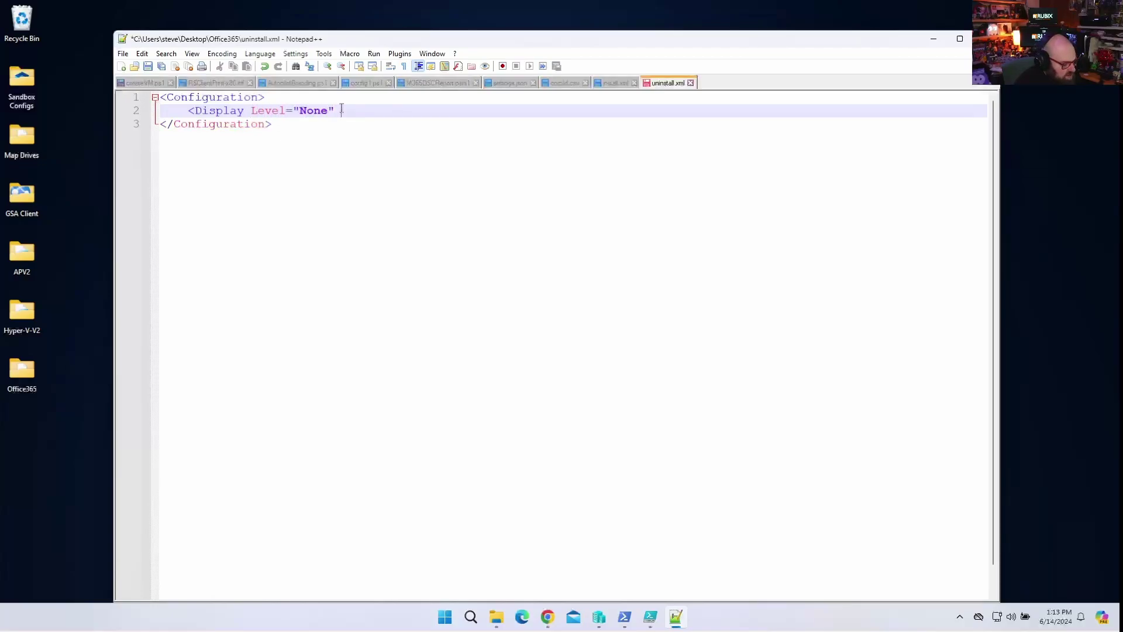
type(" Accept")
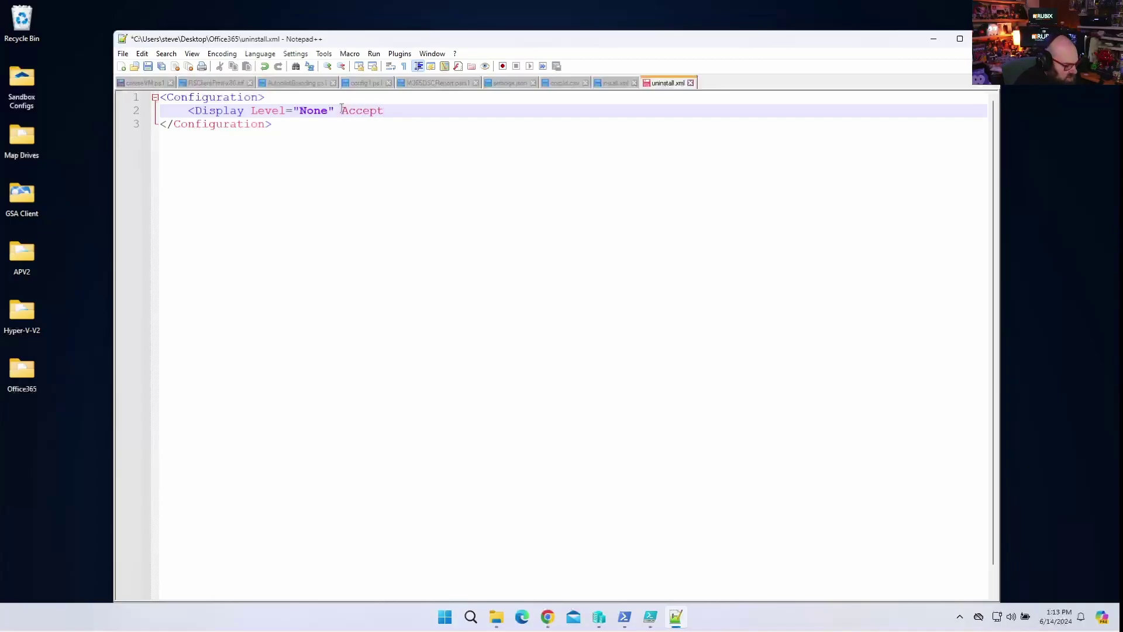
type("EULA=\"True\"/>")
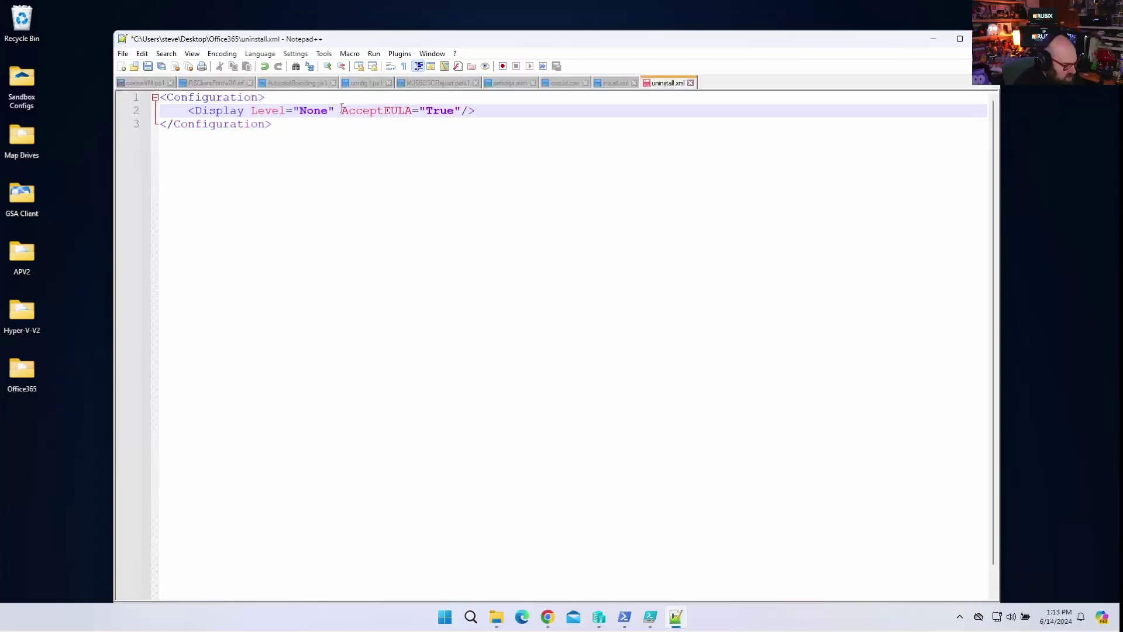
Add the FORCEAPPSHUTDOWN True property and a Remove block with a Product element.
key("Return")
type("<Pro")
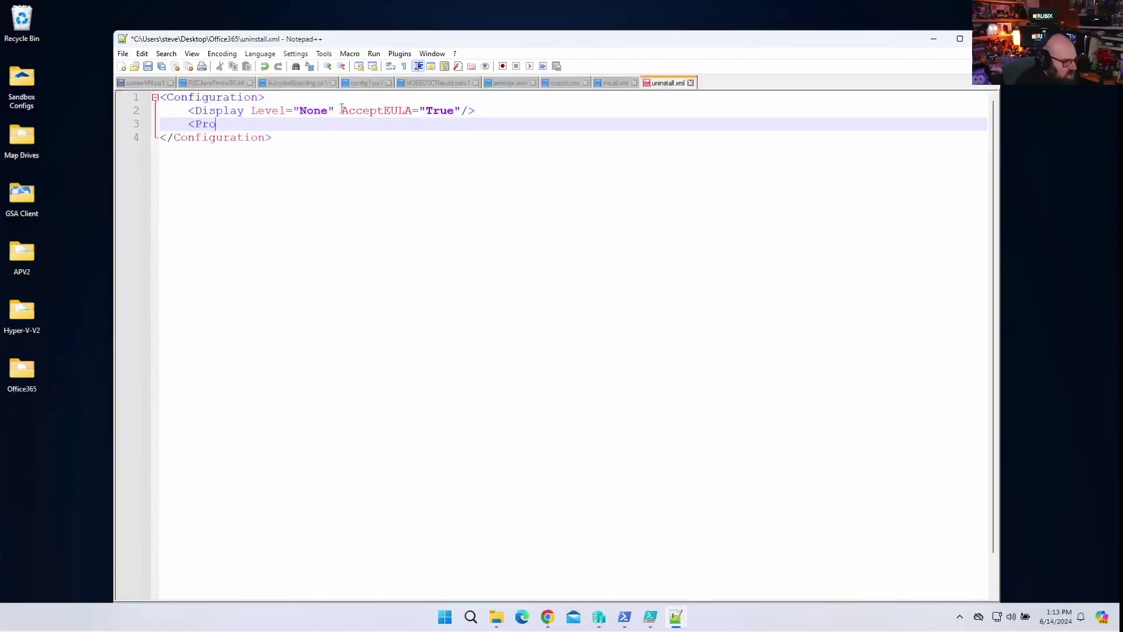
type("perty Name=\"FORCEAPP")
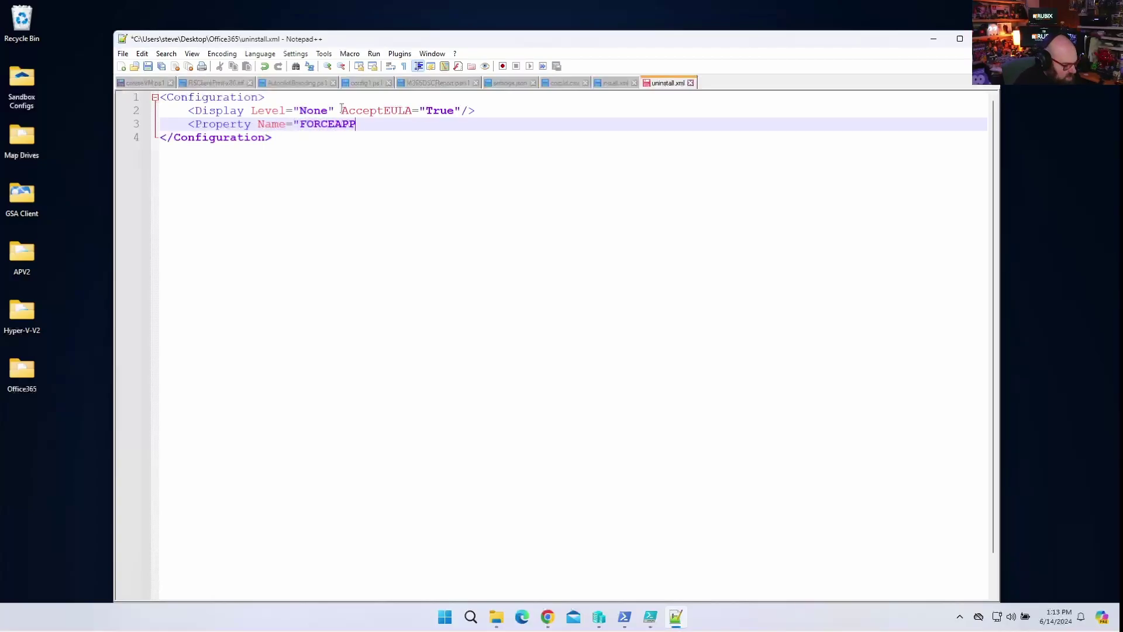
type("SHUTDOWN\" Value=\"True\"")
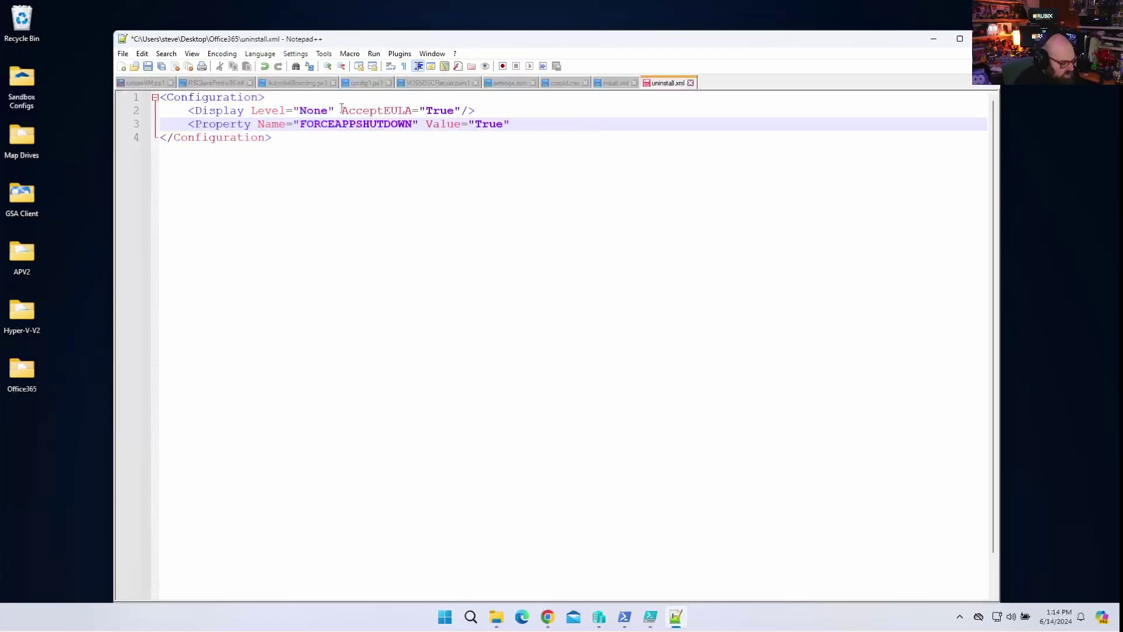
type("/>")
key("Return")
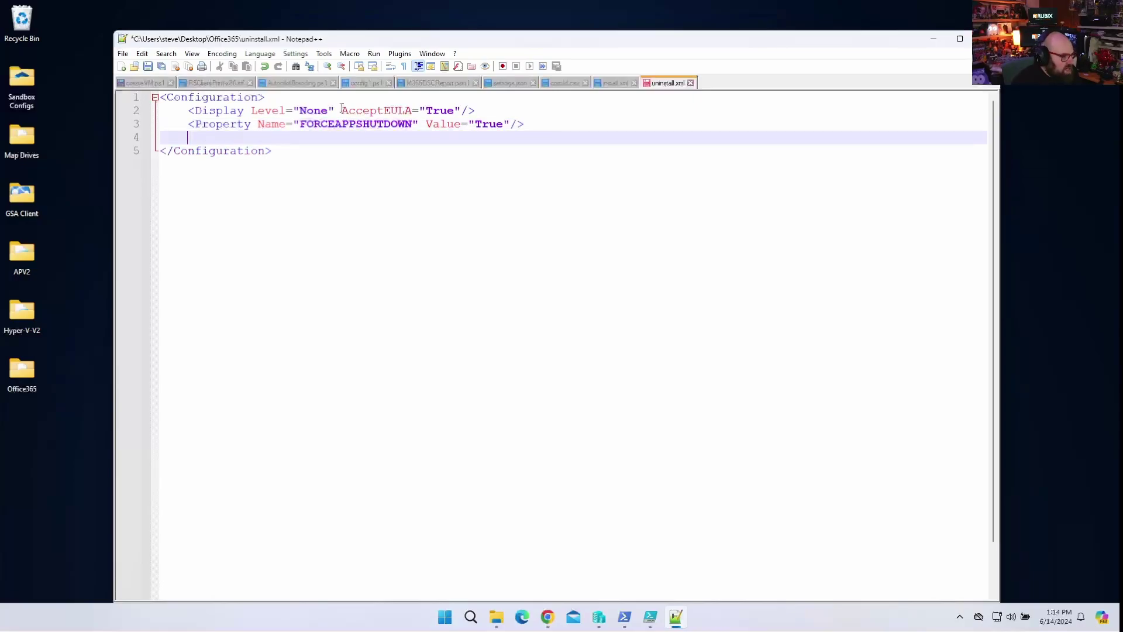
type("<Remove>")
key("Return")
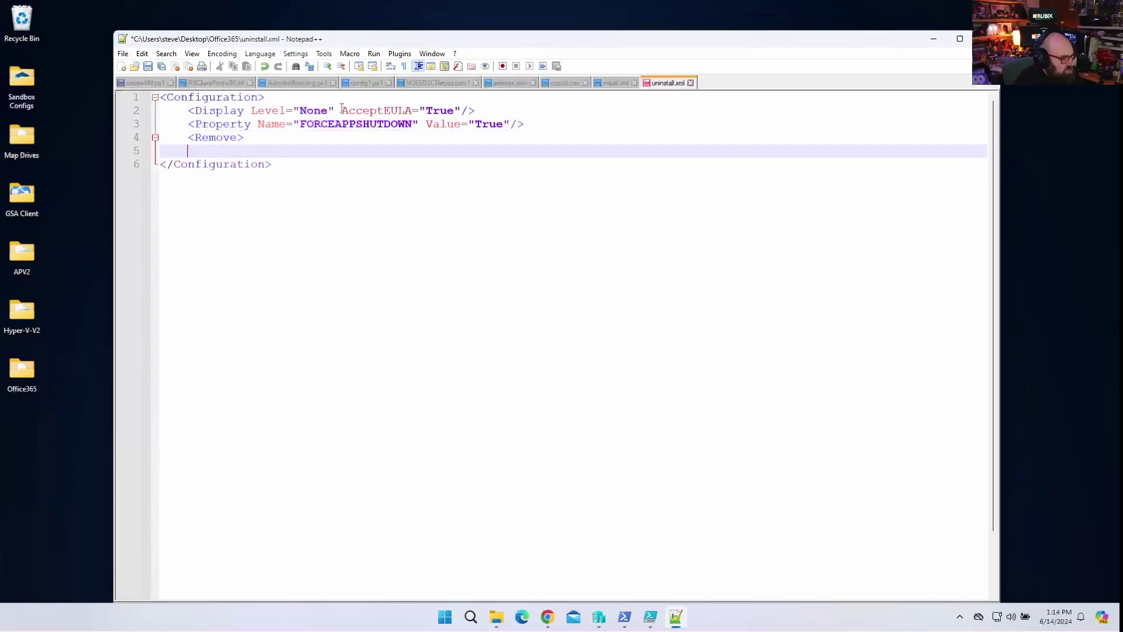
type("</Remove>")
key("Up")
key("Return")
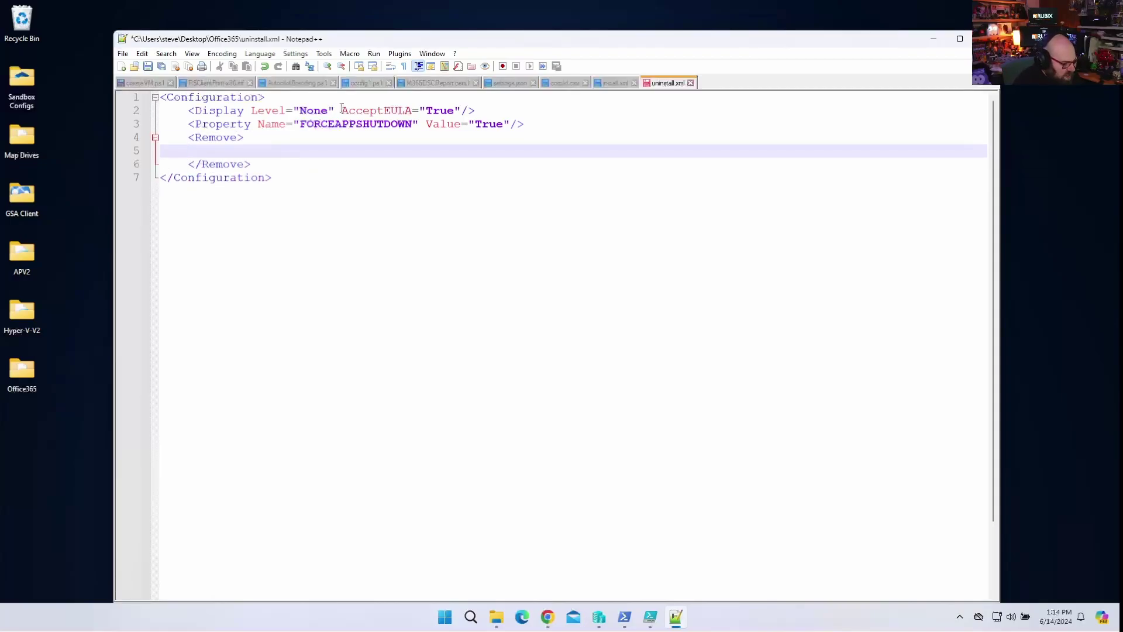
key("Tab")
type("<Product")
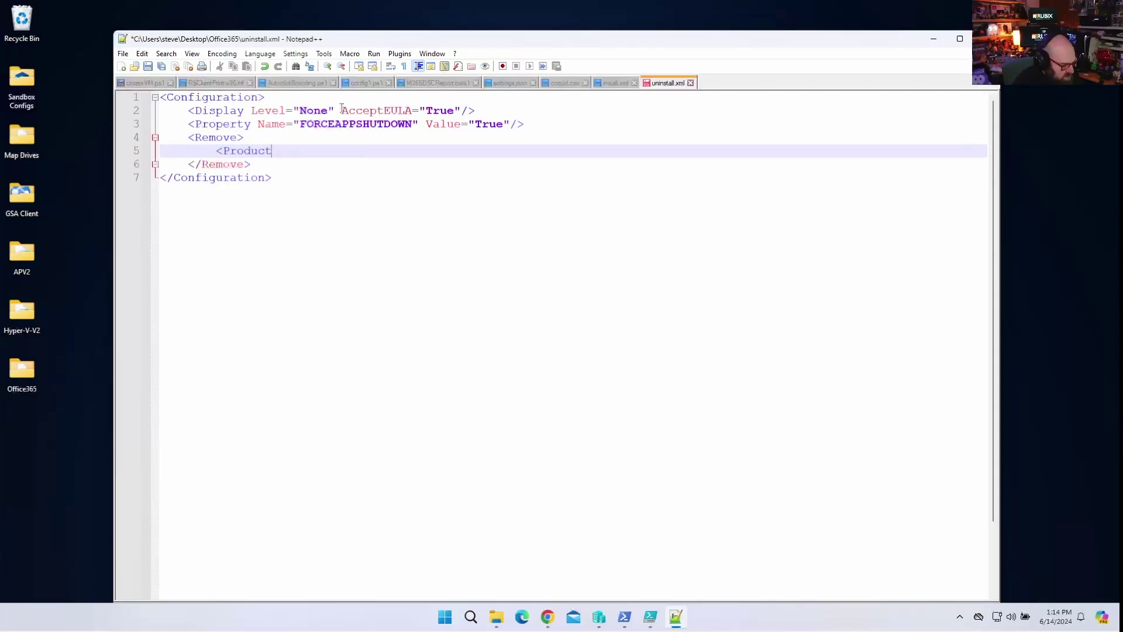
type(" ID=\"\"")
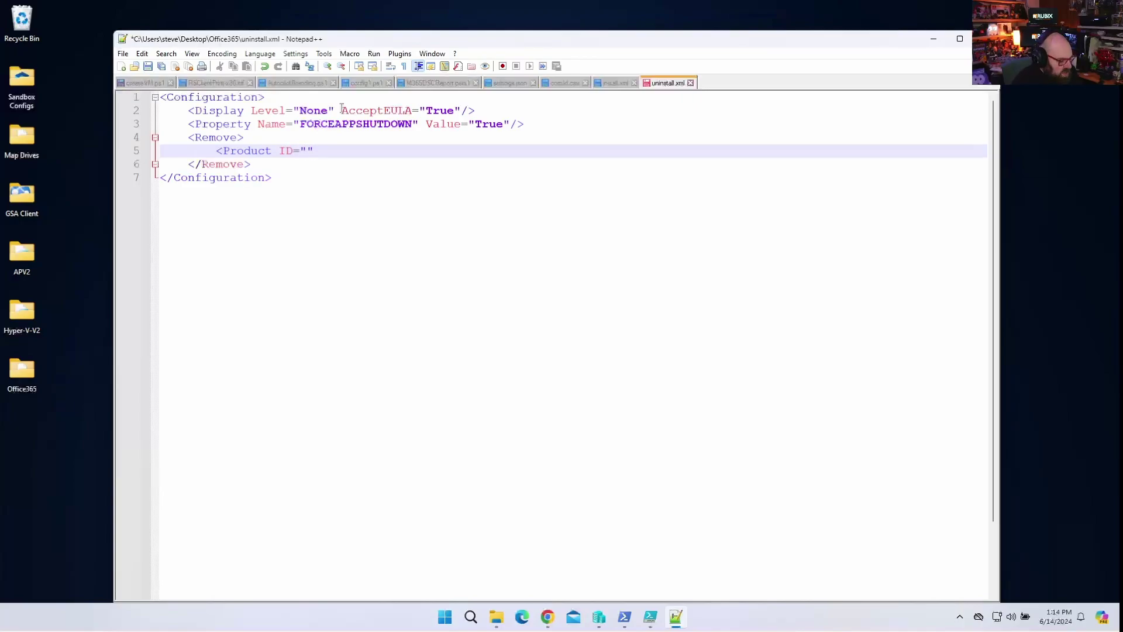
type("></Product")
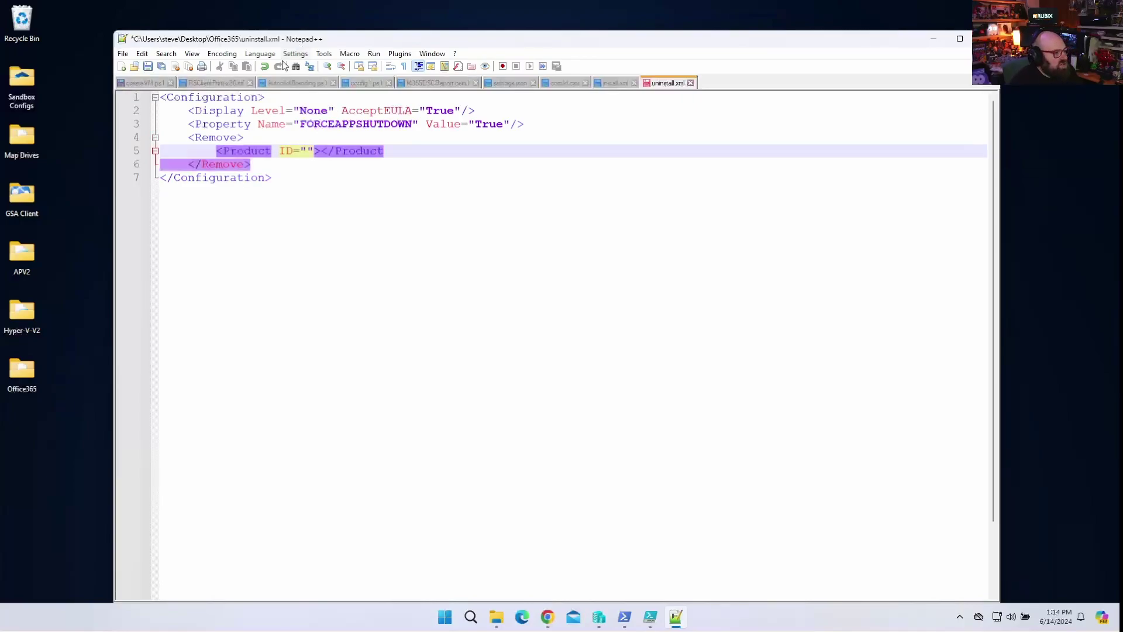
Compare with install.xml, then close the Product tag on line 5 with '>'.
left_click(610, 85)
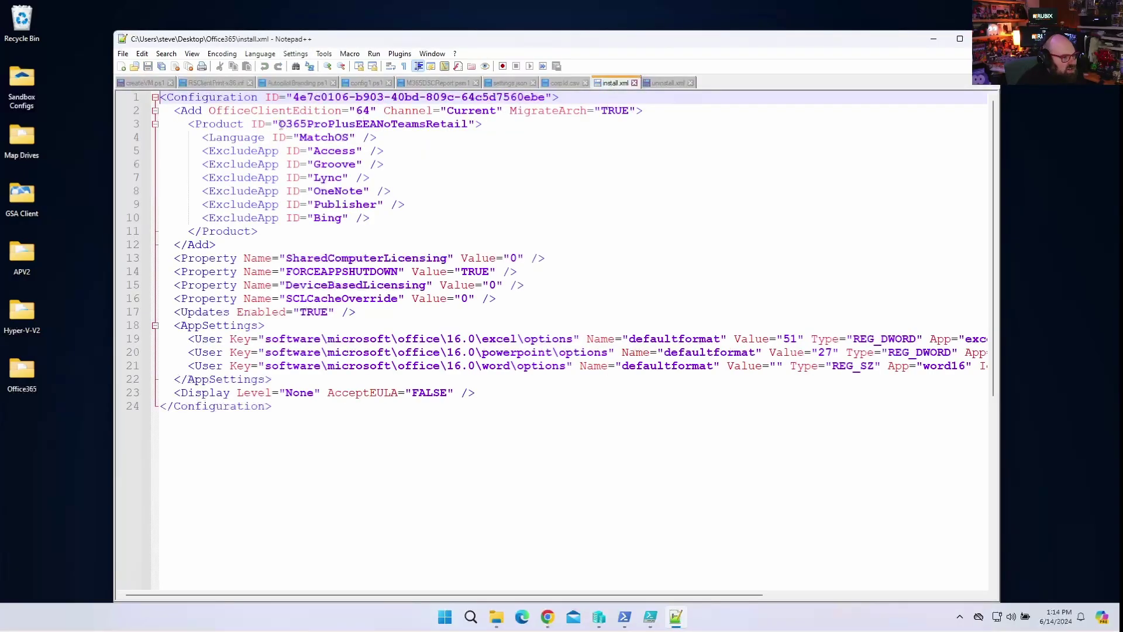
key("ctrl+Tab")
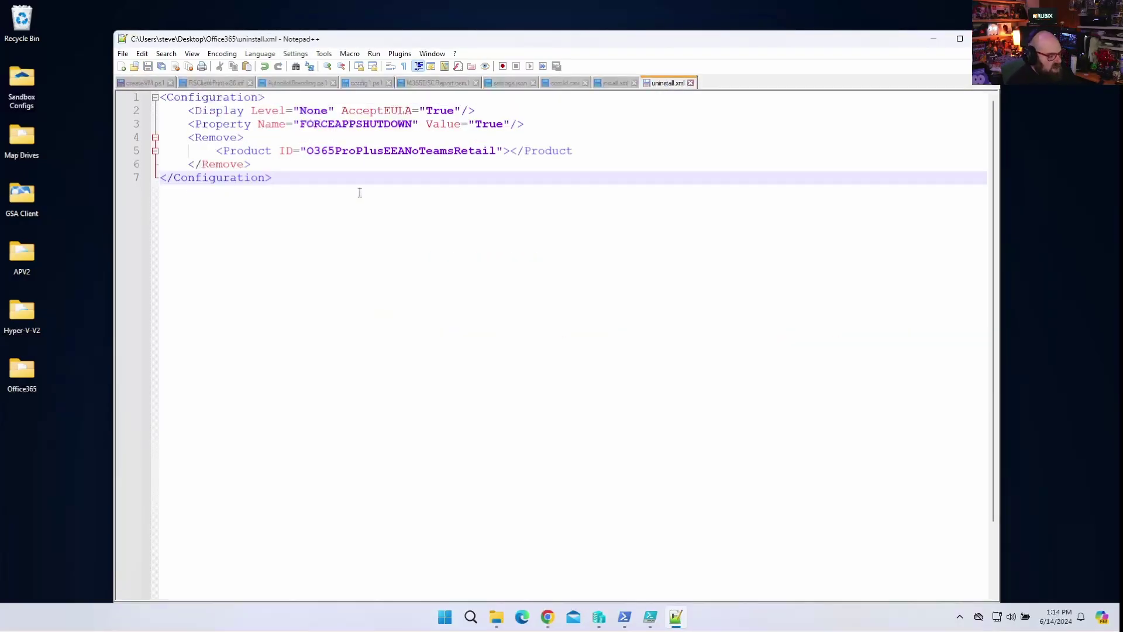
scroll(360, 193, "down", 1)
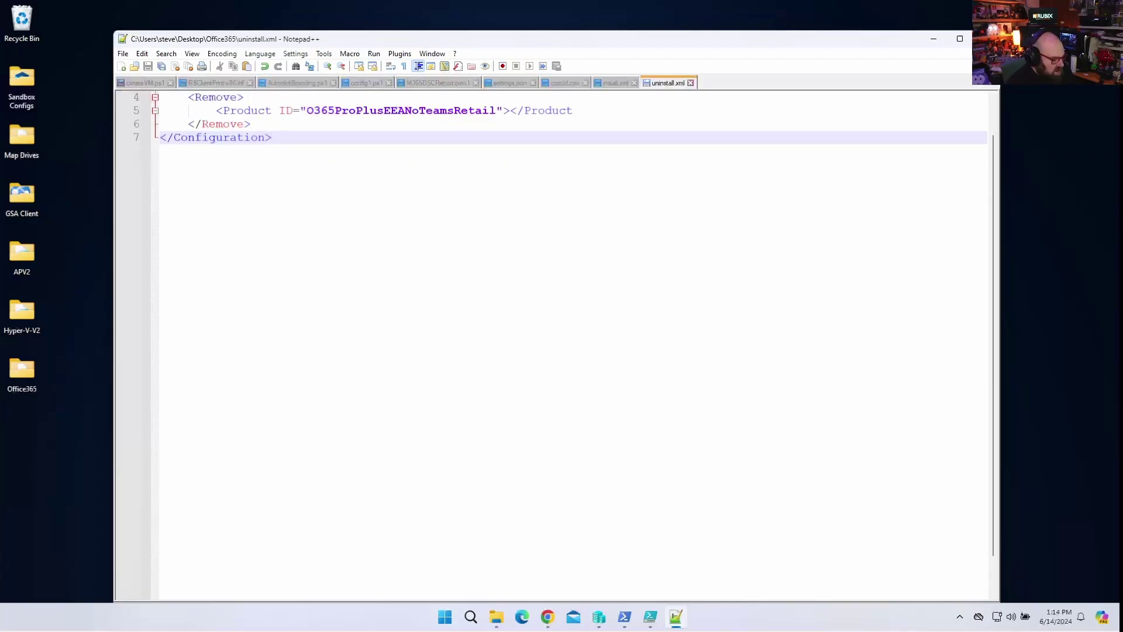
scroll(444, 145, "up", 1)
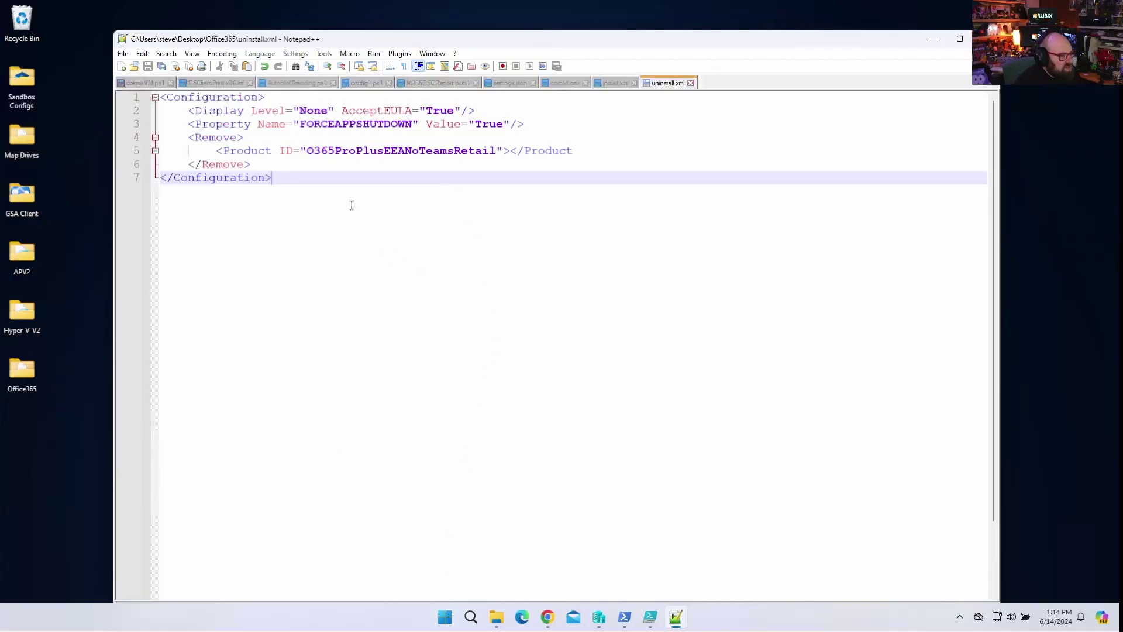
left_click(591, 152)
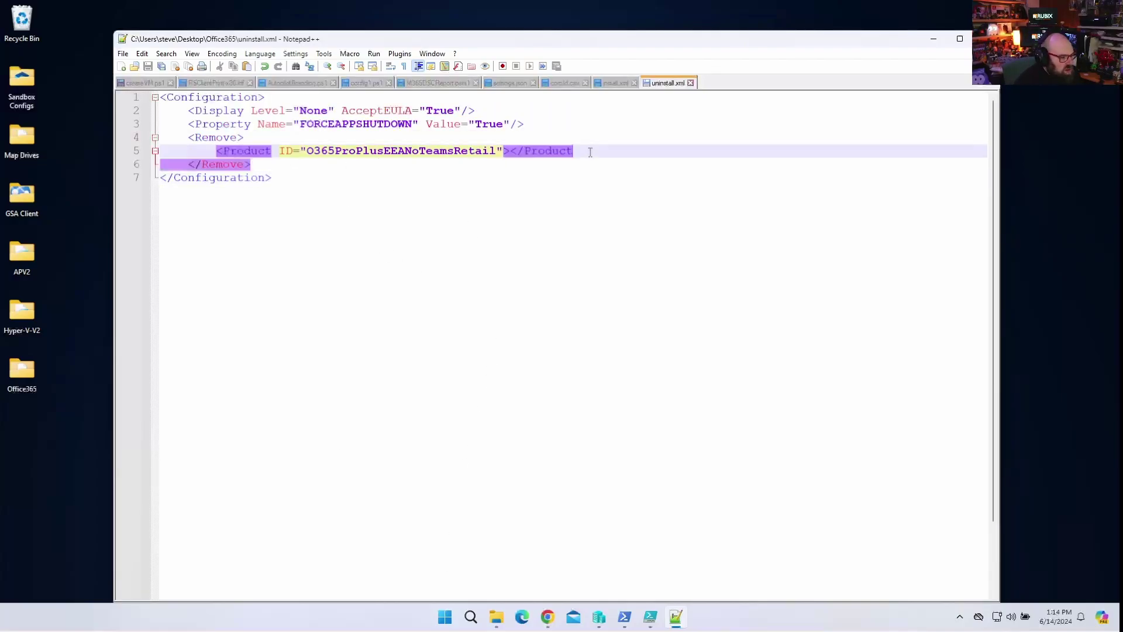
type(">")
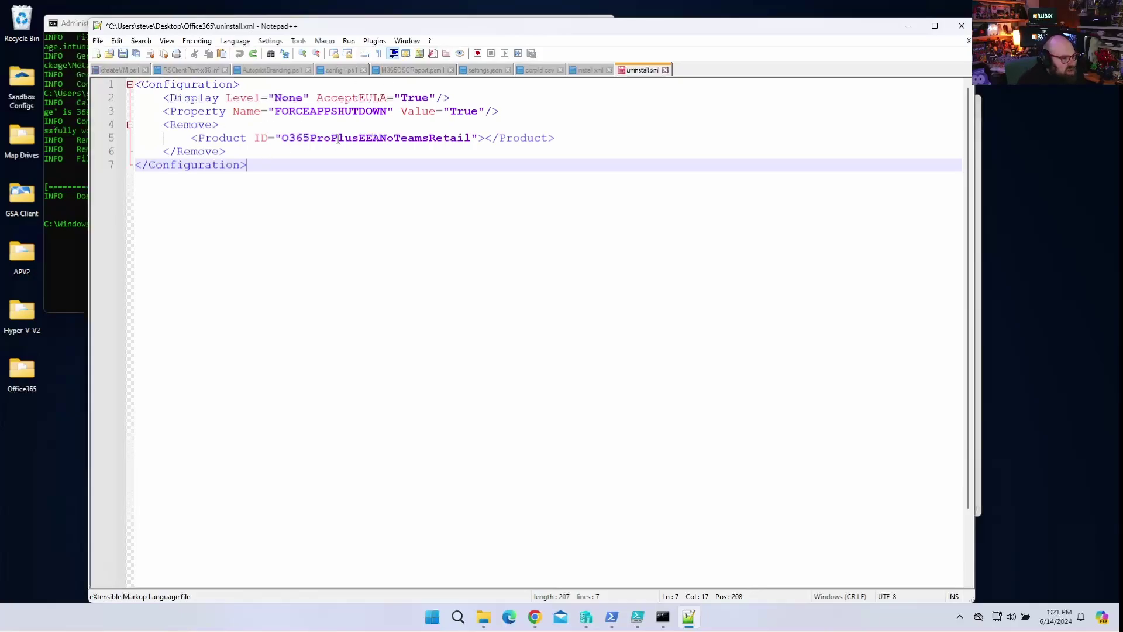
Delete 'EEANoTeams' so the product ID reads O365ProPlusRetail, save, and compare with install.xml.
left_click(337, 139)
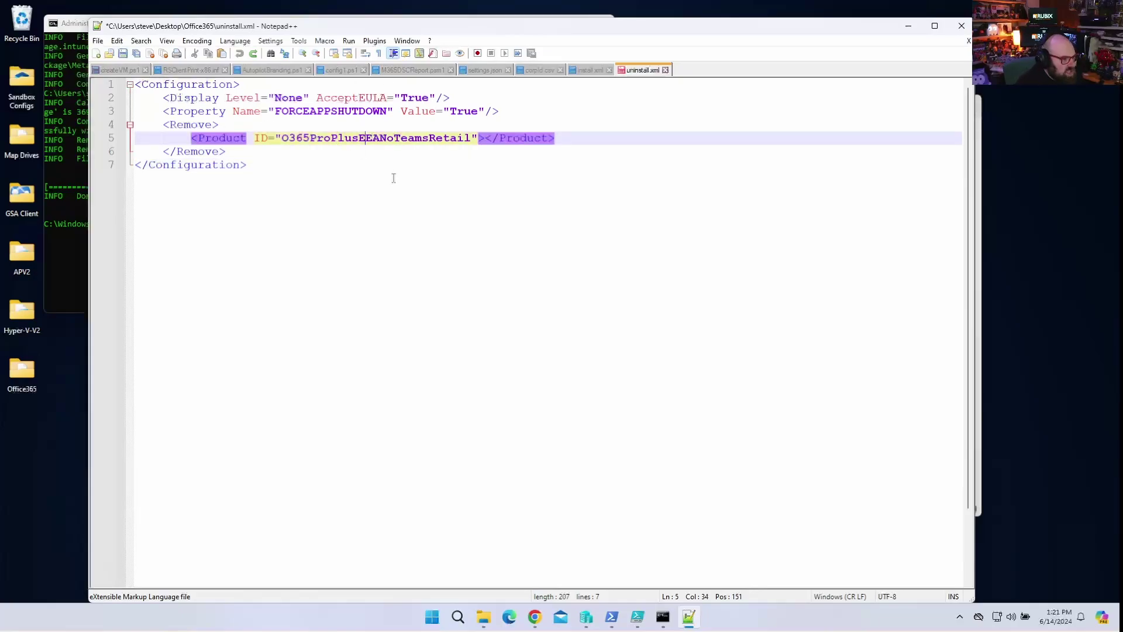
key("shift+Right")
key("shift+Right")
key("shift+Right")
key("shift+Right")
key("shift+Right")
key("shift+Right")
key("shift+Right")
key("shift+Right")
key("shift+Right")
key("shift+Right")
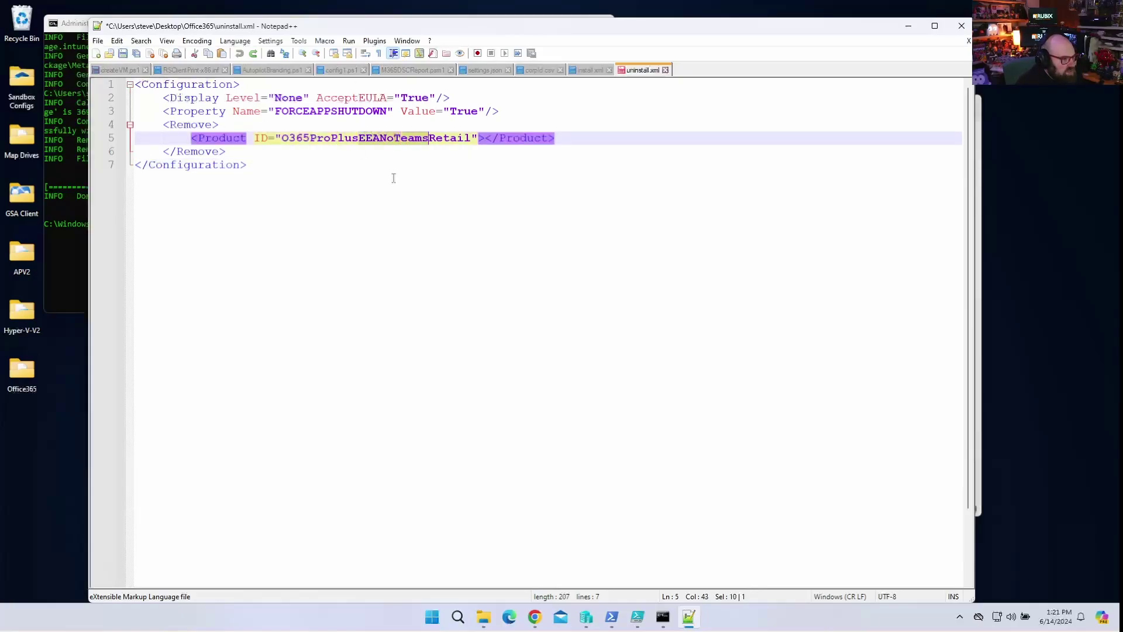
key("Delete")
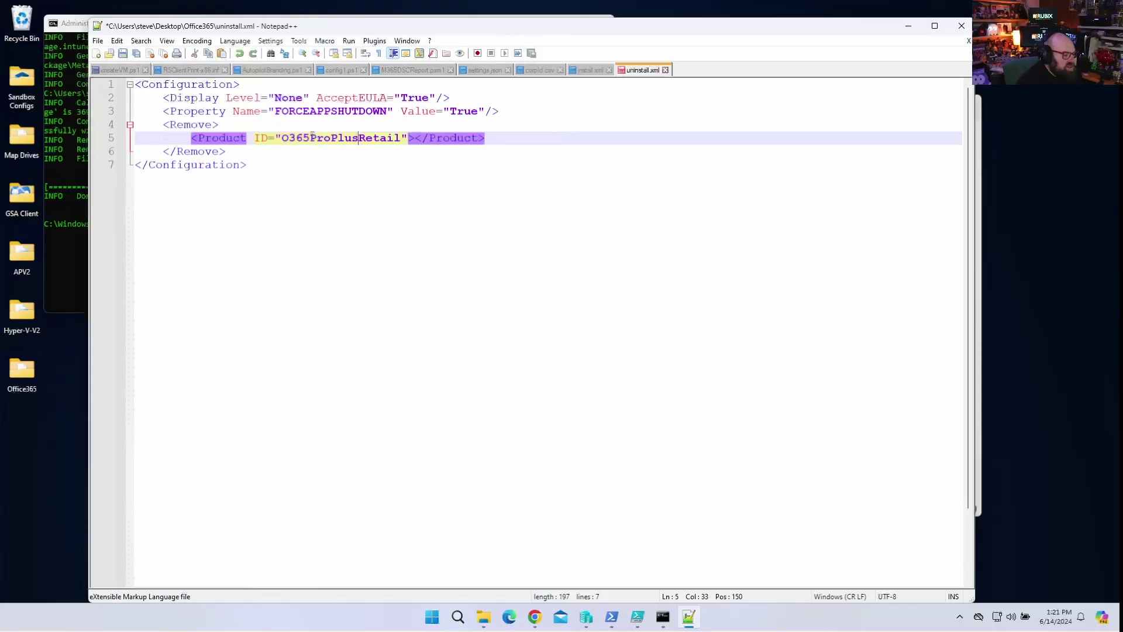
left_click(379, 170)
key("ctrl+s")
left_click(591, 69)
key("Down")
key("Down")
key("Down")
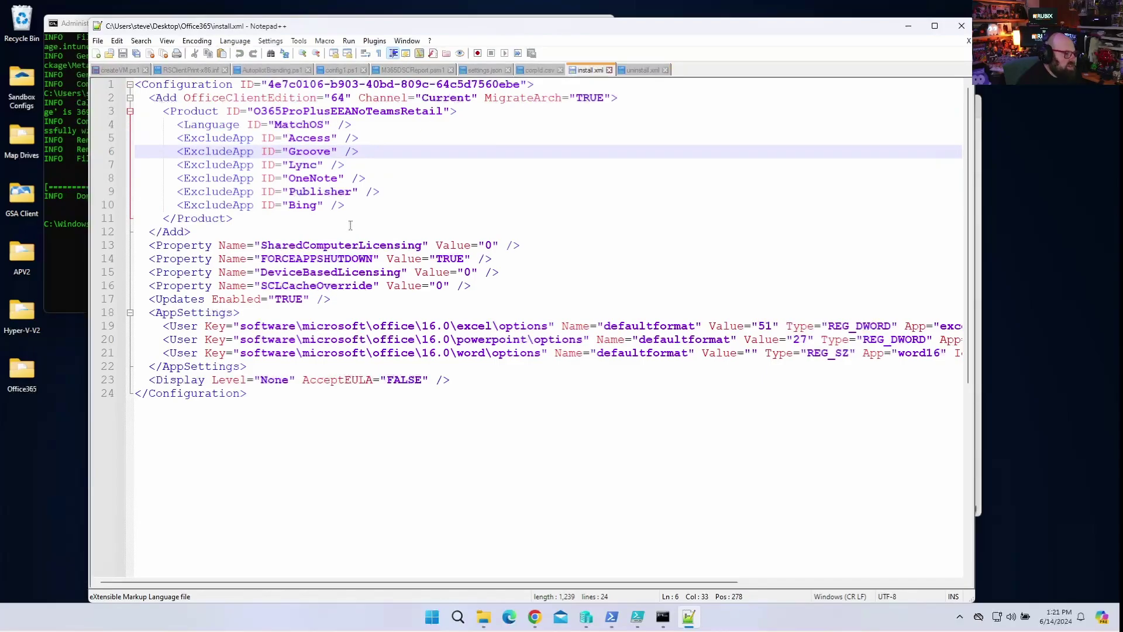
left_click(647, 70)
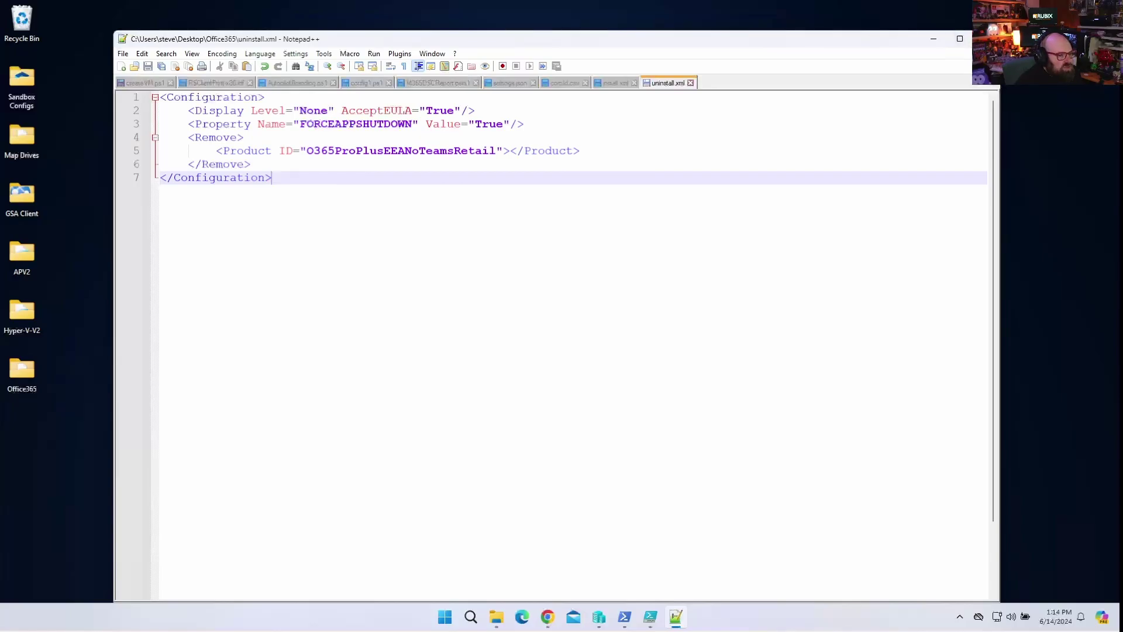
Close Notepad++ and launch Command Prompt as administrator.
key("alt+F4")
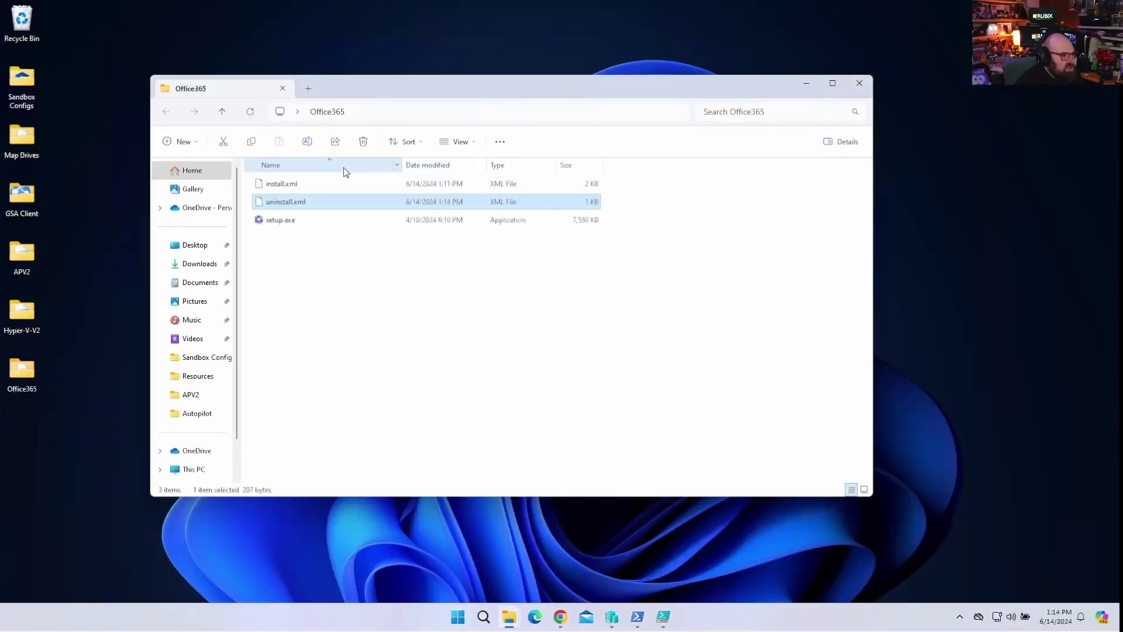
left_click(343, 301)
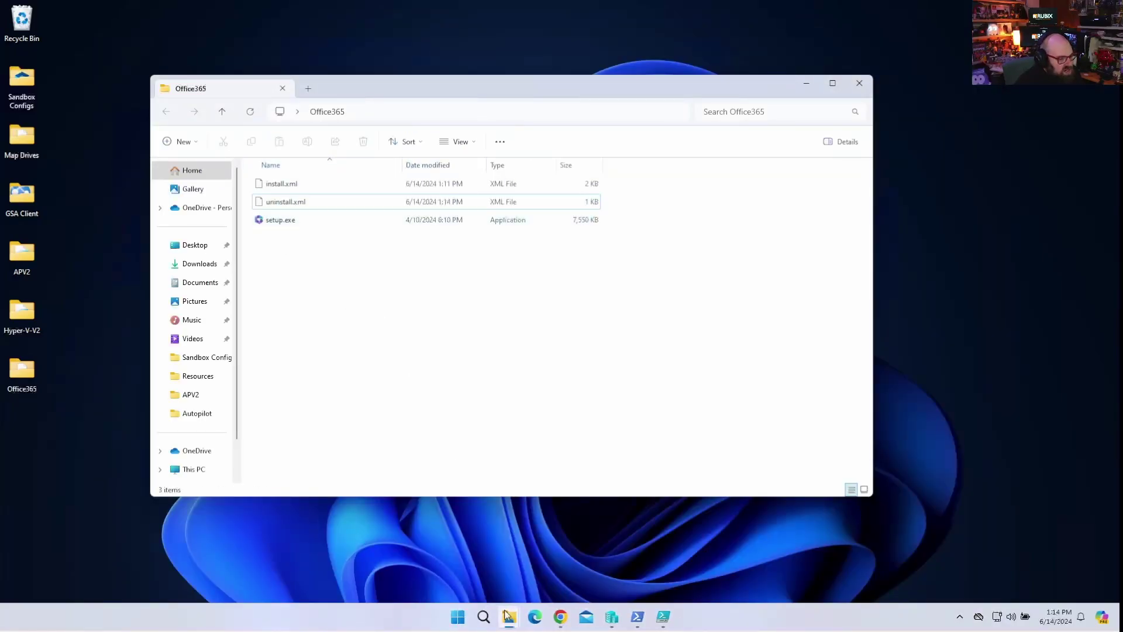
mouse_move(510, 617)
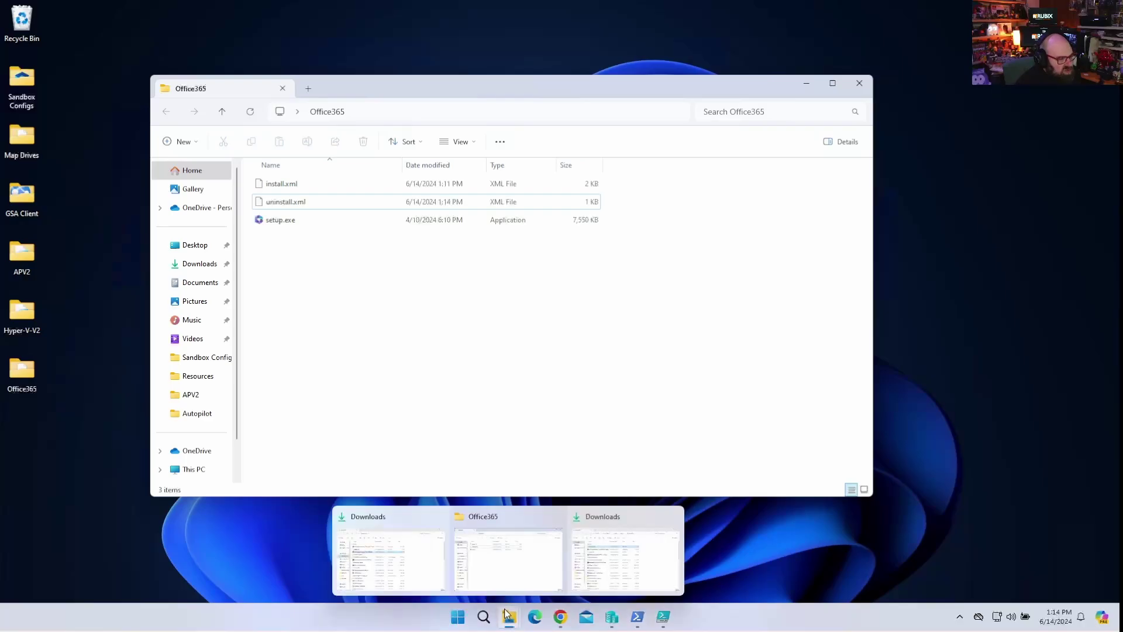
left_click(509, 563)
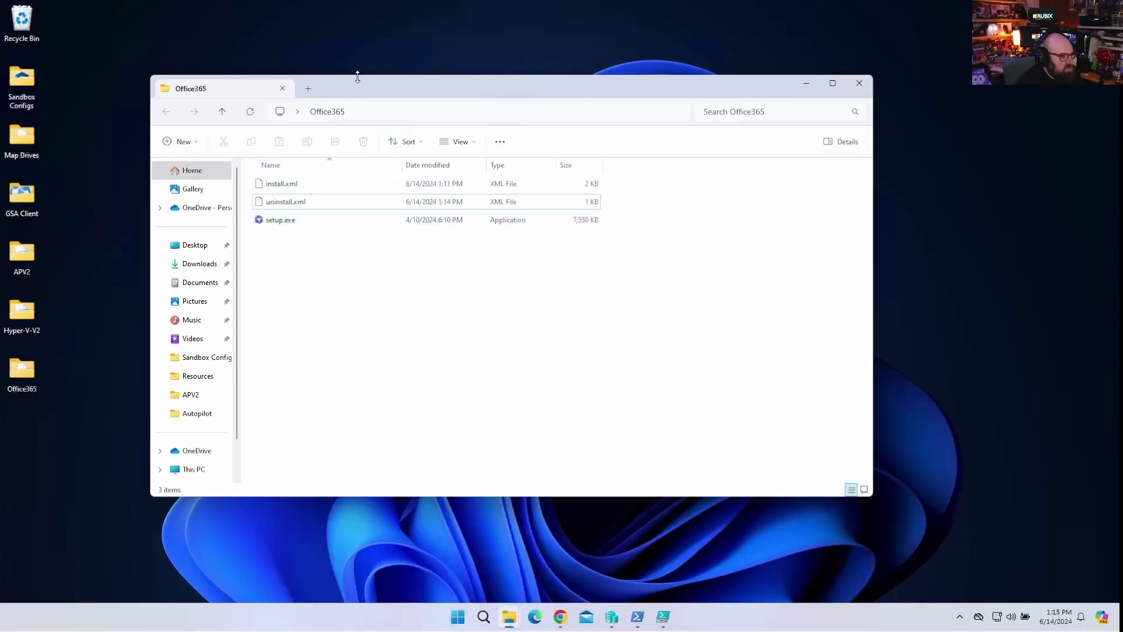
left_click(458, 617)
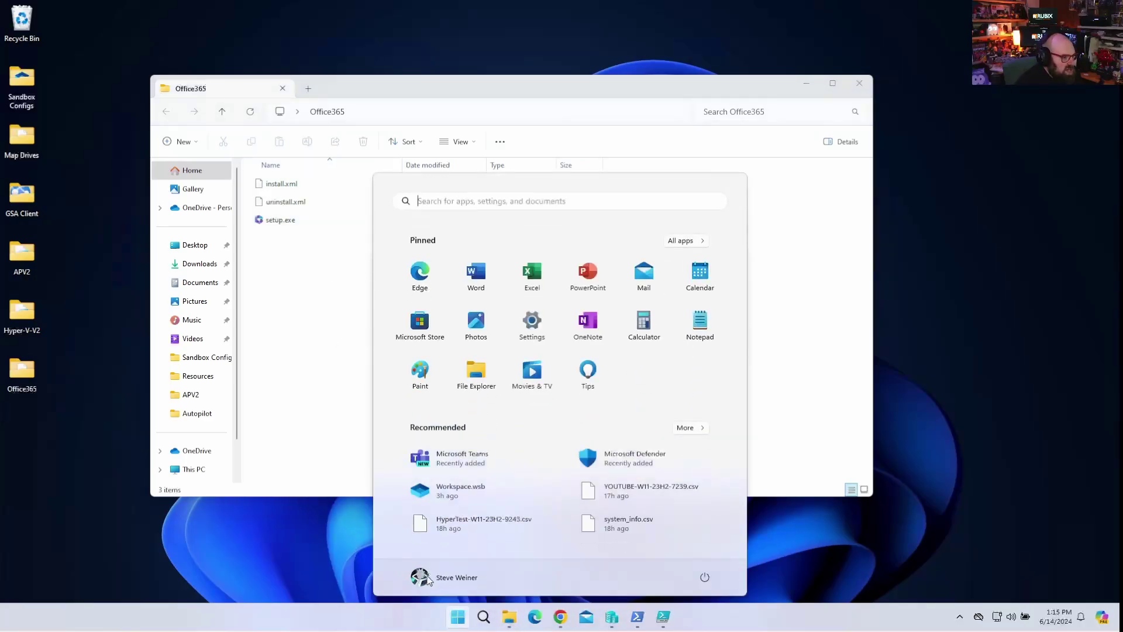
key("Escape")
key("super")
type("cmd")
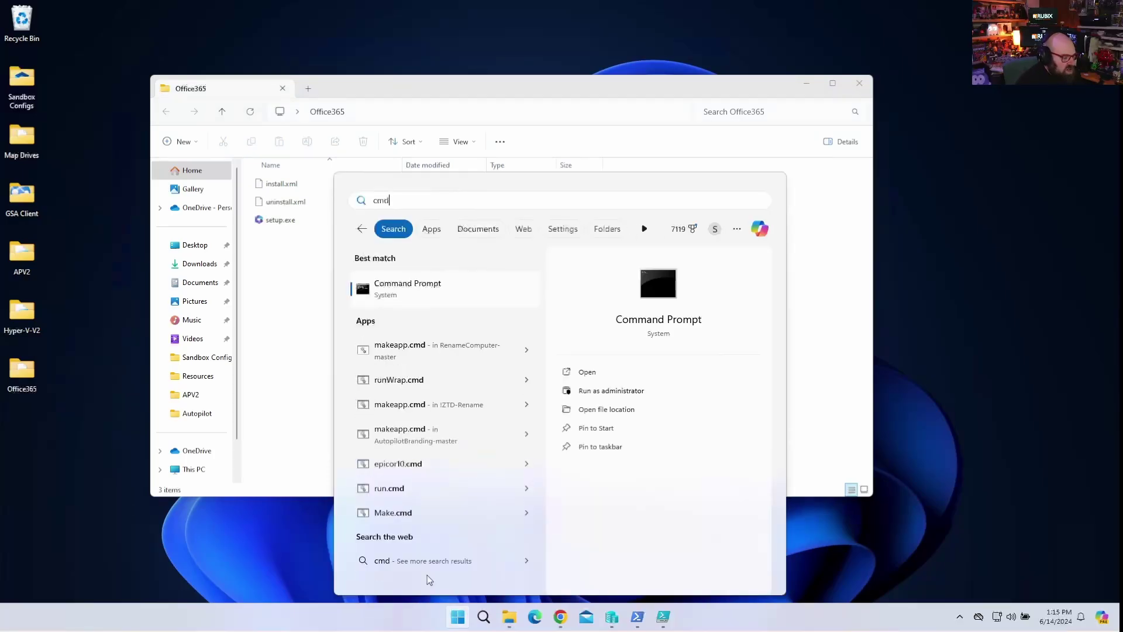
key("ctrl+shift+Return")
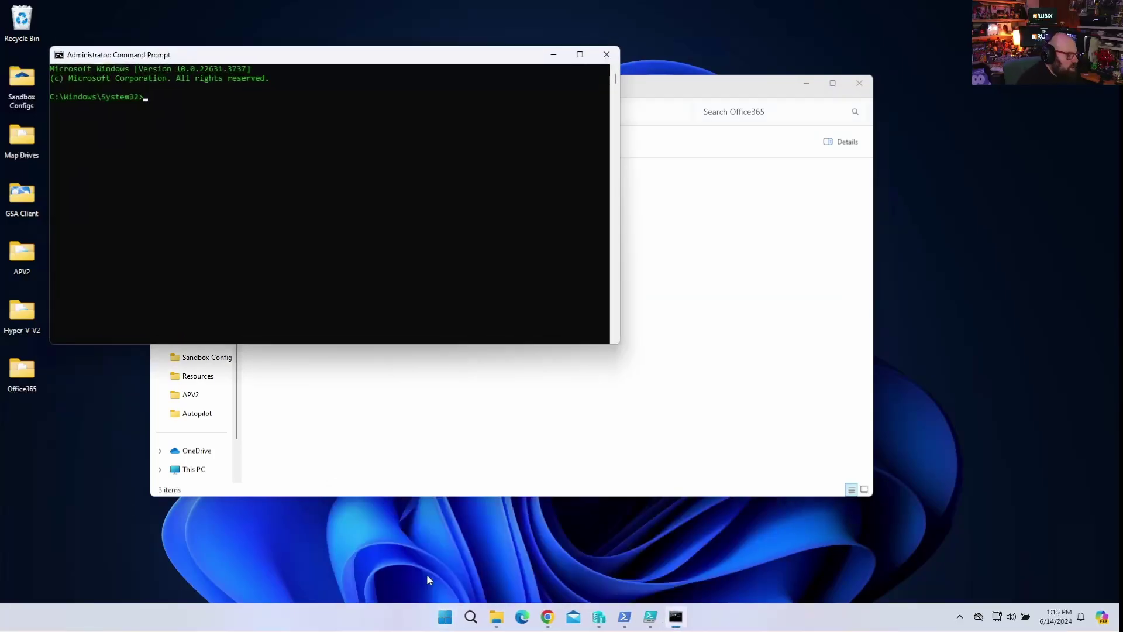
Start the IntuneWinAppUtil.exe command with -c pointing to the Desktop Office365 source folder.
type("C:\\M")
key("Tab")
type("\\I")
key("Tab")
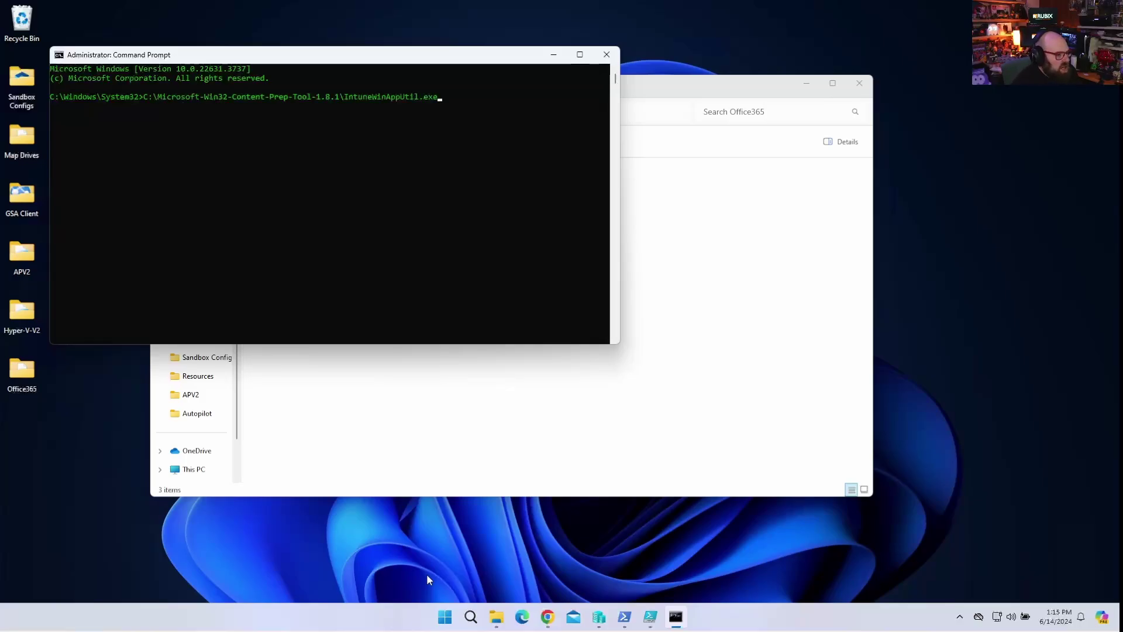
left_click_drag(659, 89, 759, 194)
left_click(421, 47)
left_click_drag(421, 47, 416, 15)
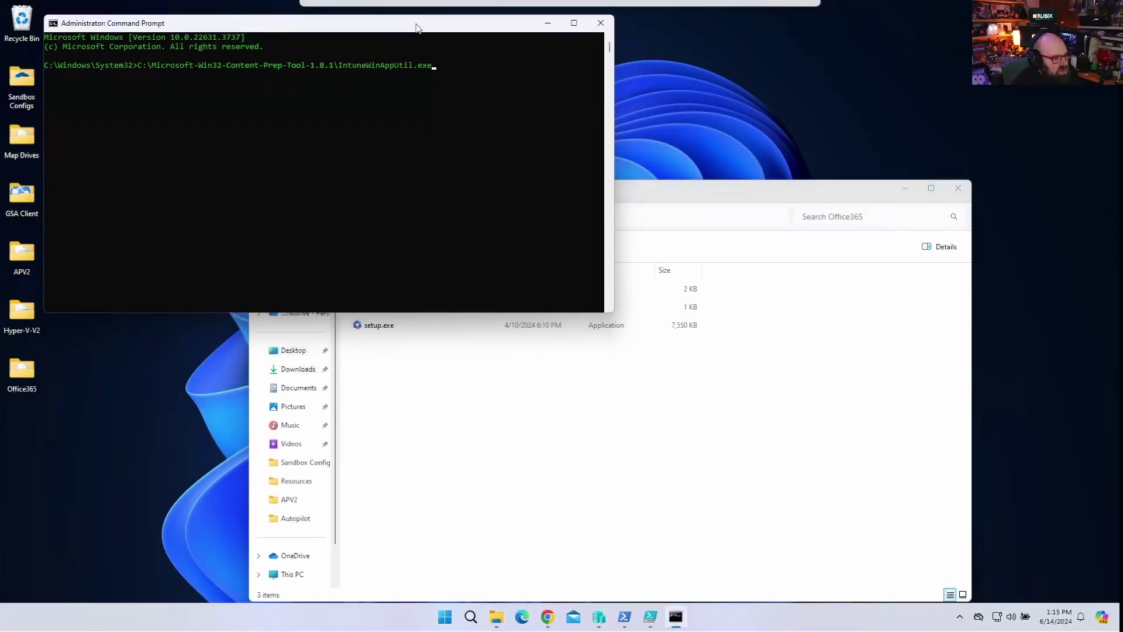
type("-")
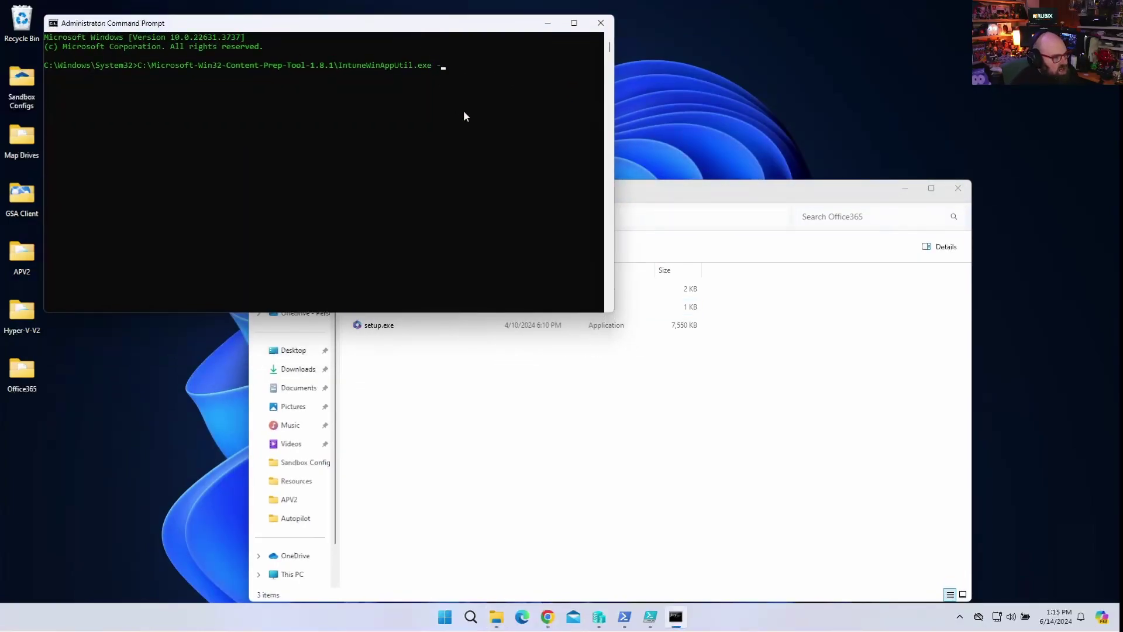
type("c C:\\Users\\steve\\de")
key("Tab")
type("\\o")
key("Tab")
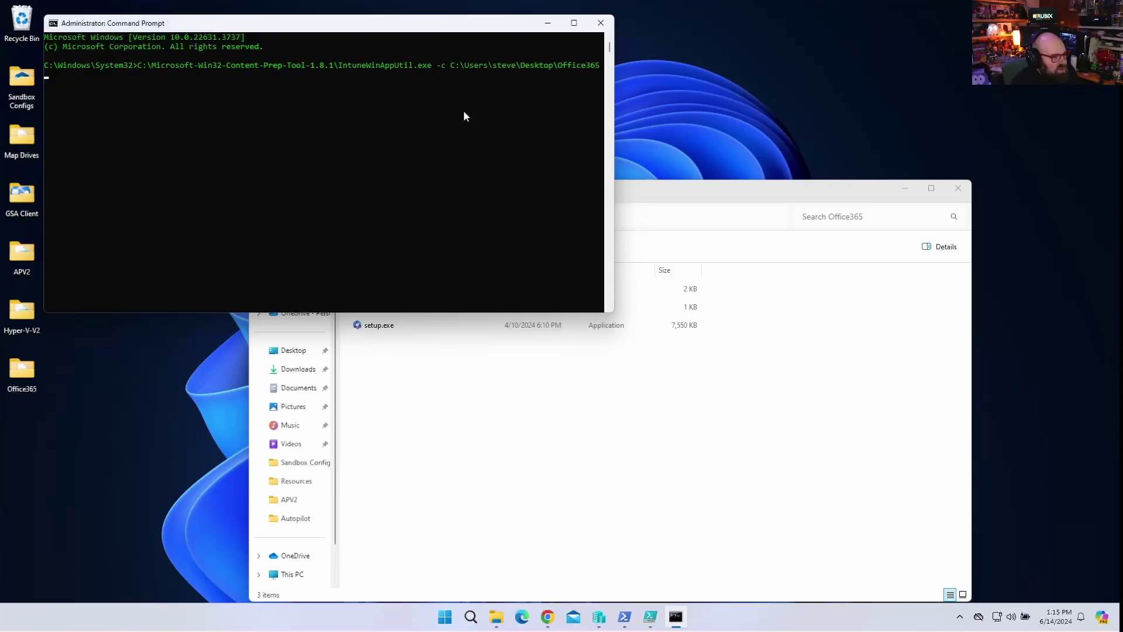
Add -s setup.exe and -o Desktop\Office365, run it, and check the generated setup.intunewin.
type("-")
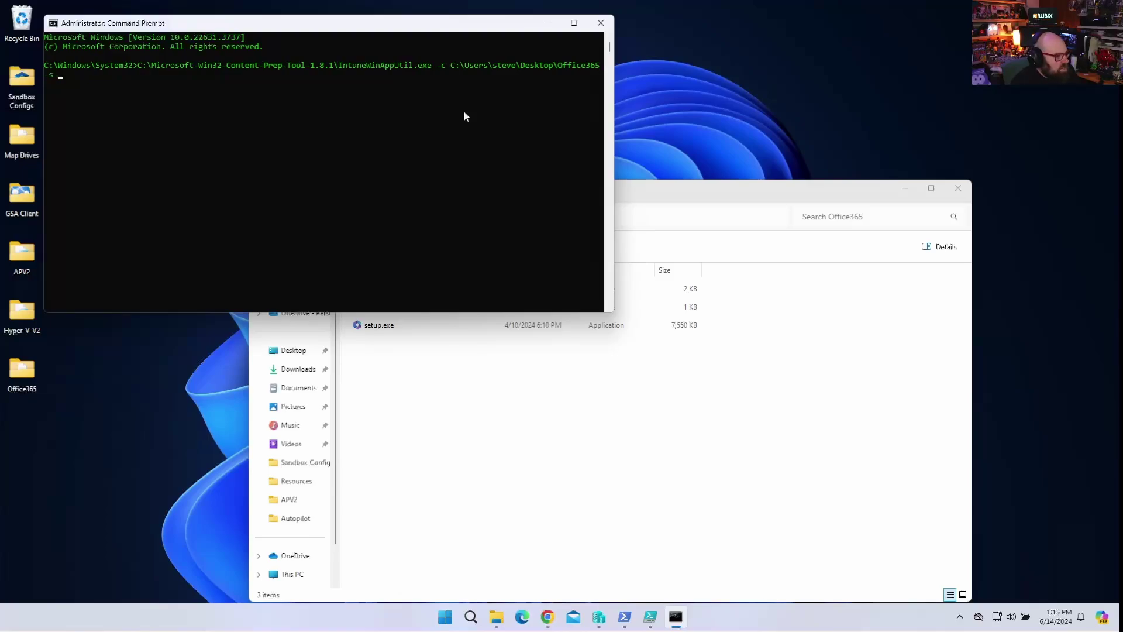
type("s setups setup.exe ")
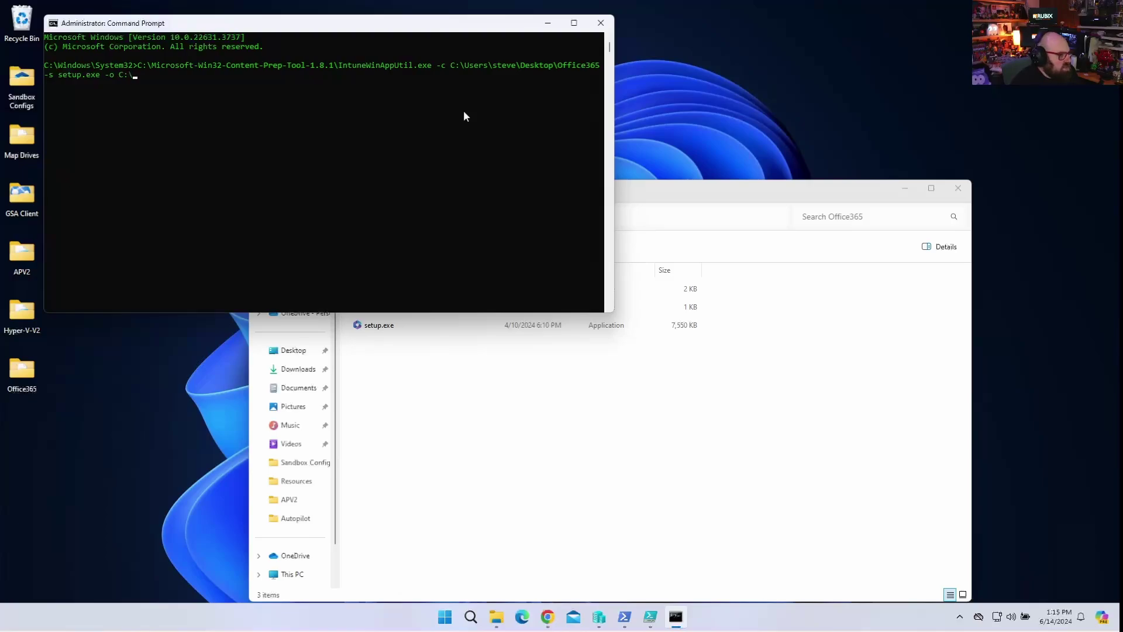
type("-o C:\\Users\\steve\\d")
key("Tab")
type("\\Office365")
key("Return")
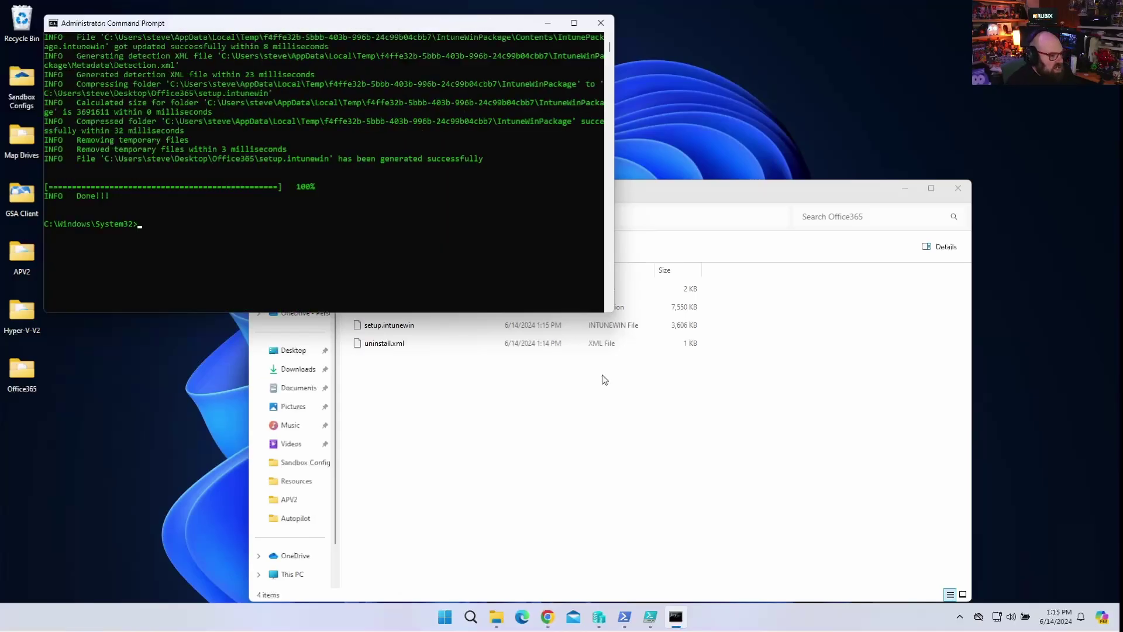
left_click(632, 445)
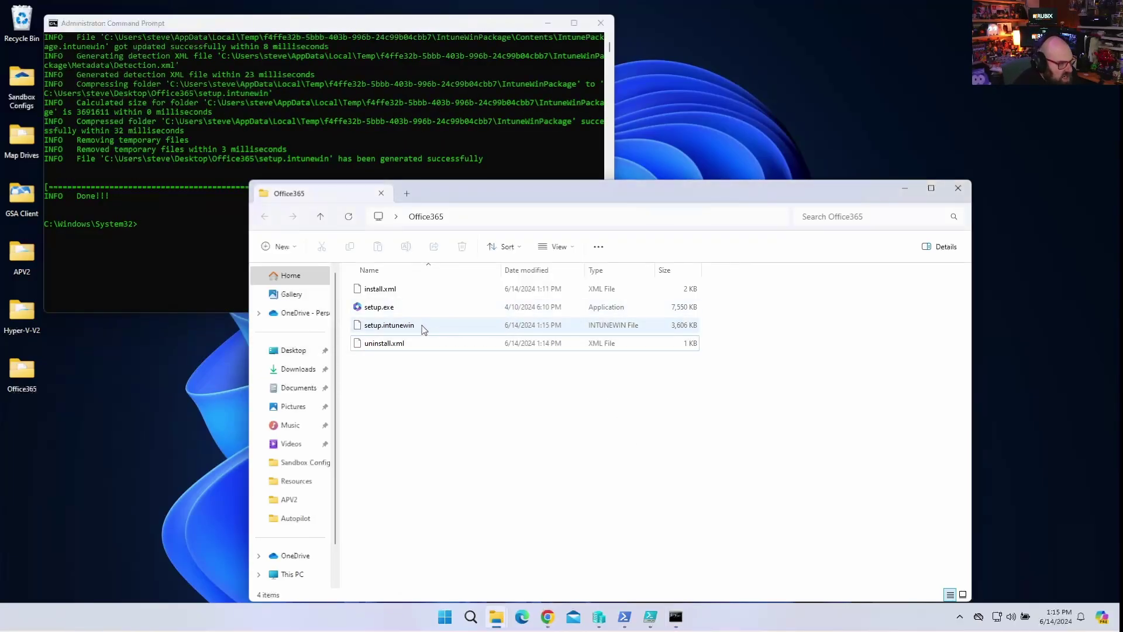
left_click_drag(439, 193, 444, 110)
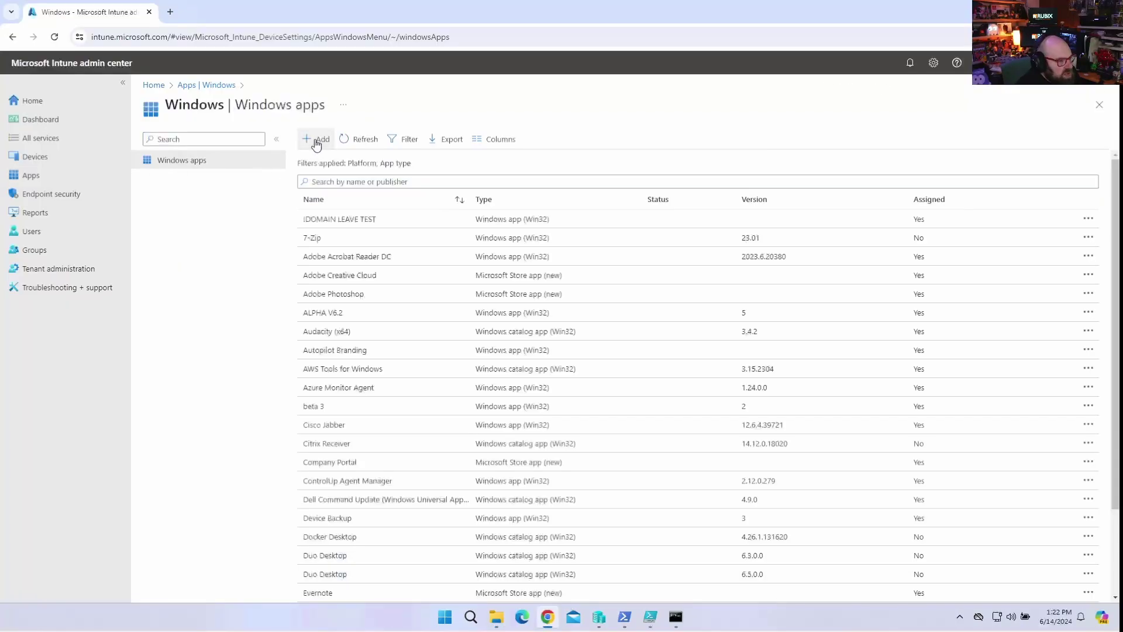
Start adding a new app of type Windows app (Win32).
left_click(316, 139)
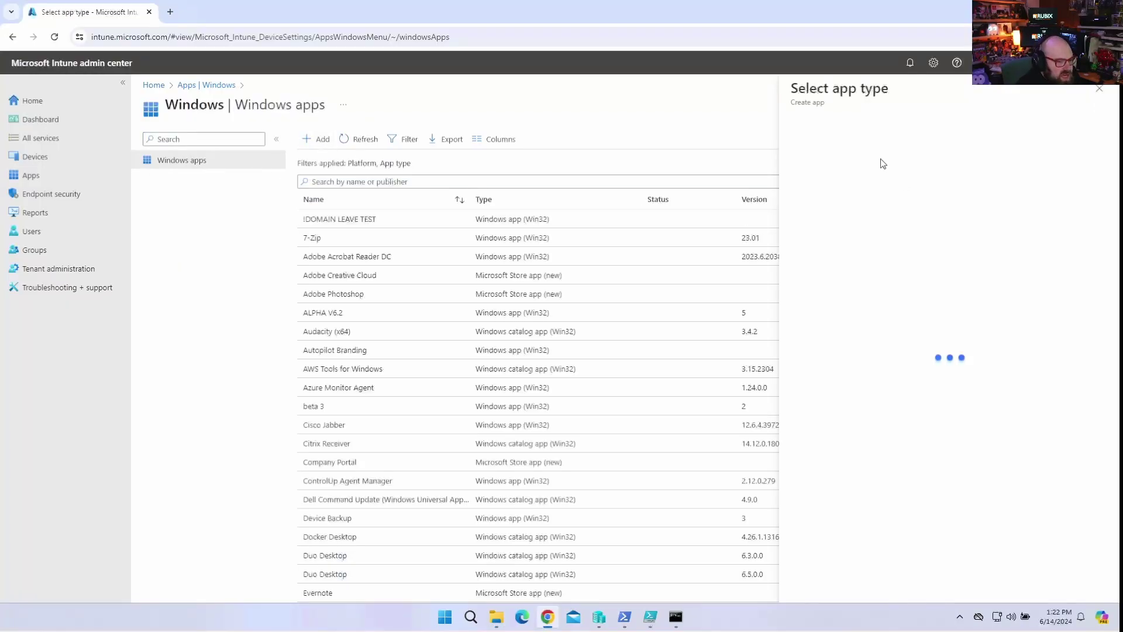
left_click(842, 146)
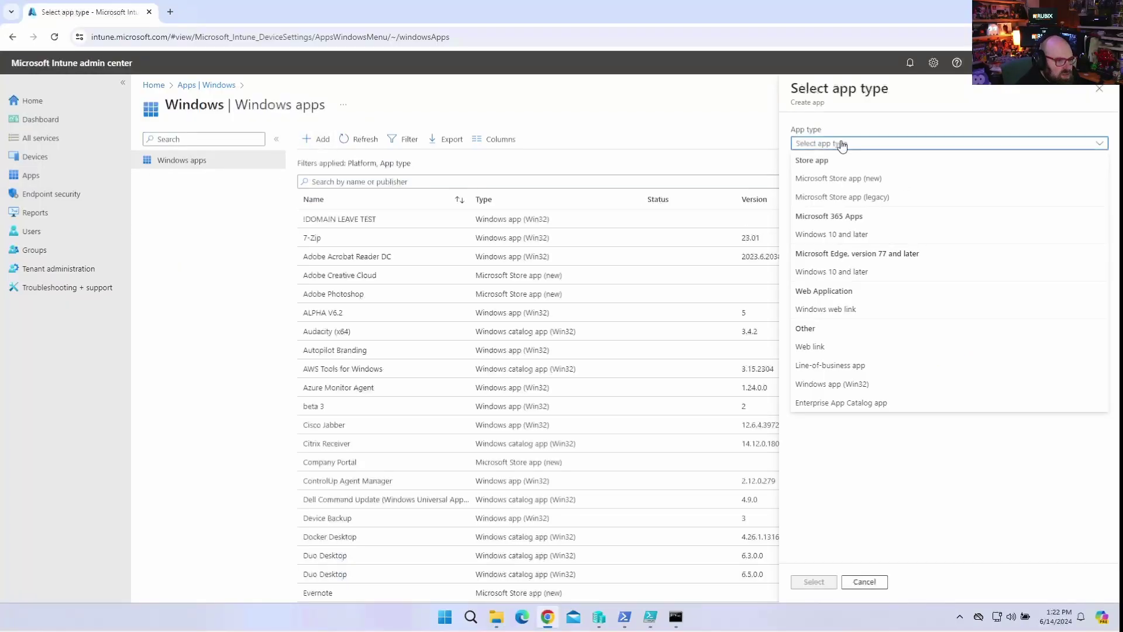
left_click(854, 386)
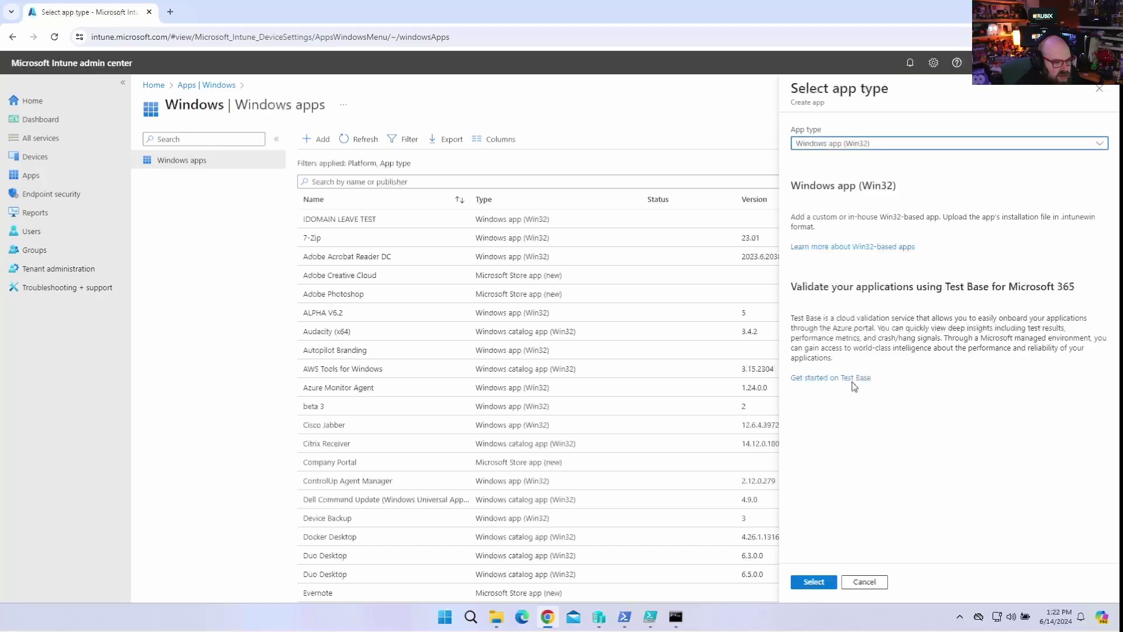
left_click(814, 582)
Load setup.intunewin from Desktop > Office365 as the app package file.
left_click(342, 177)
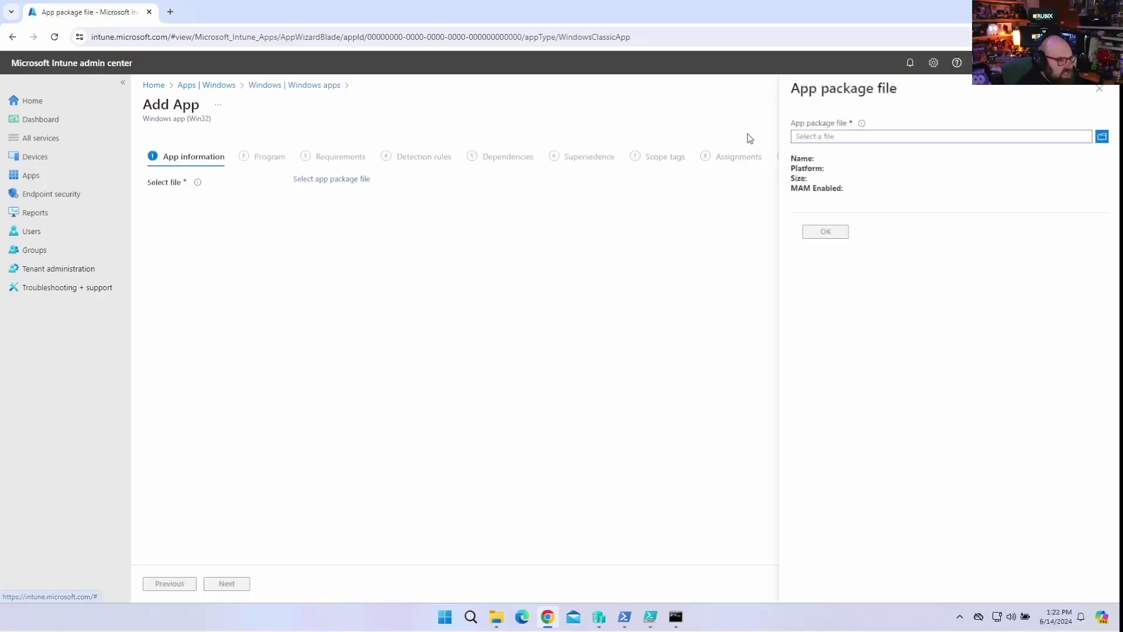
left_click(805, 139)
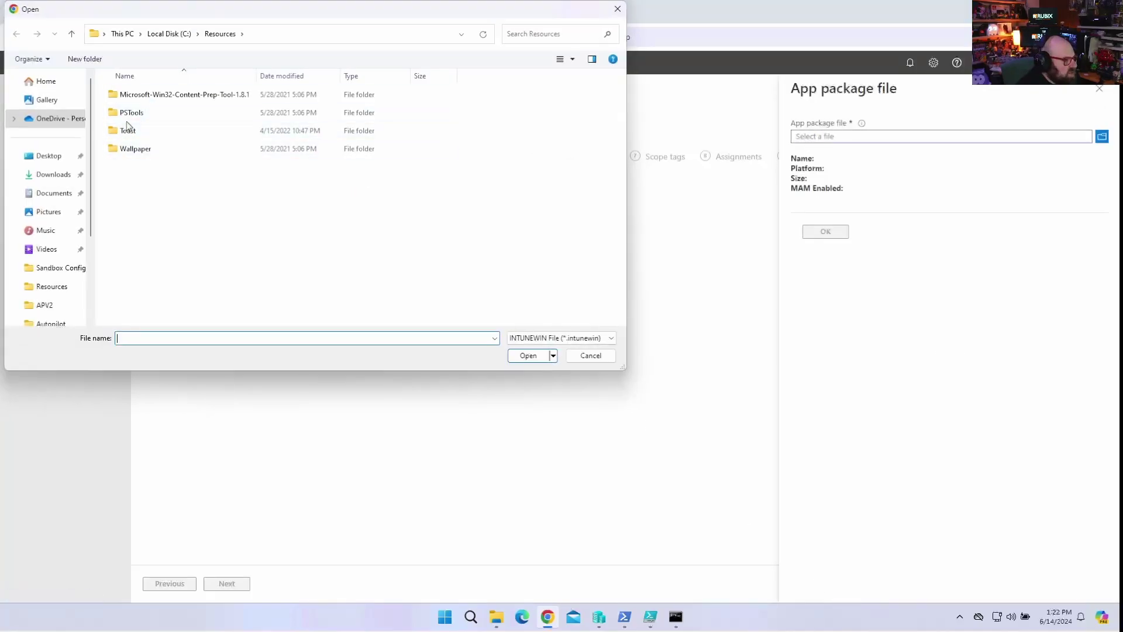
left_click(51, 157)
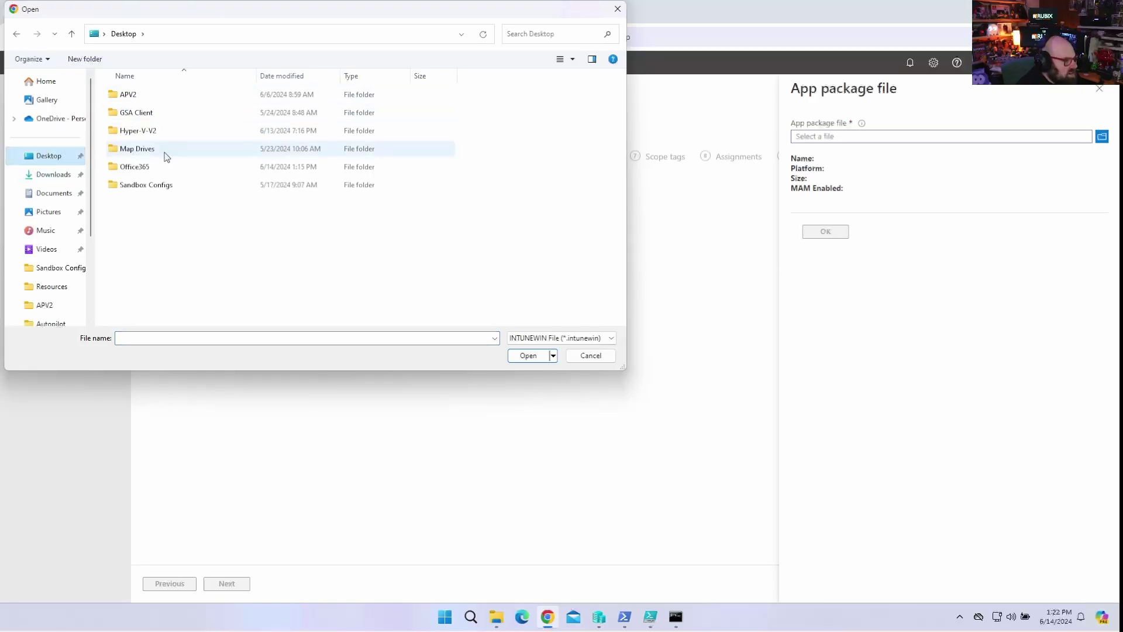
double_click(165, 167)
double_click(156, 95)
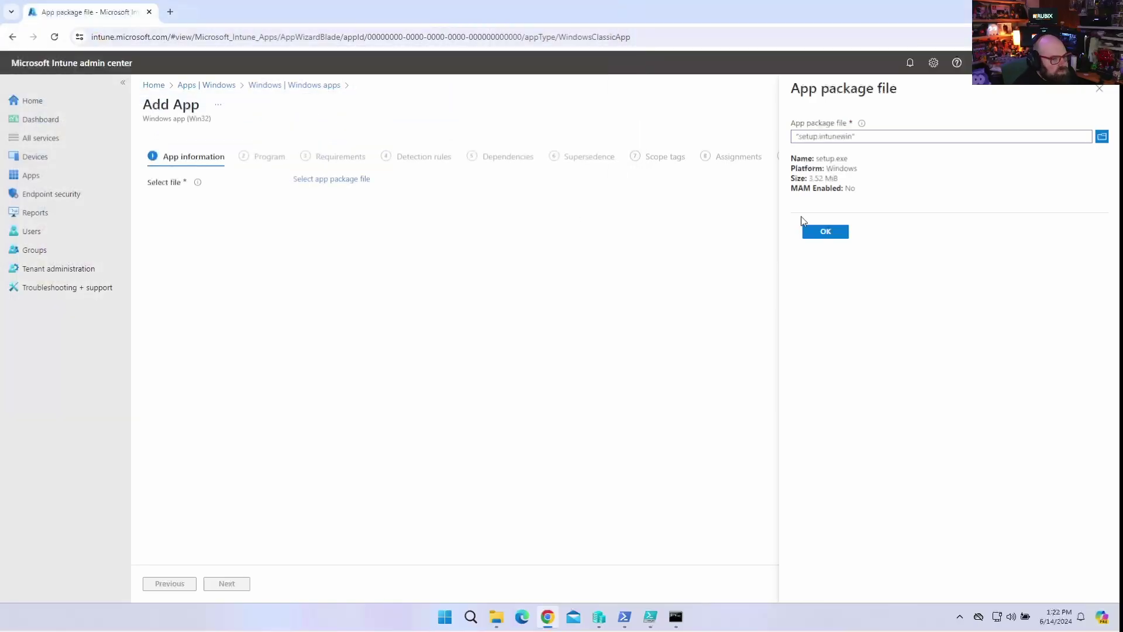
left_click(831, 232)
Rename the app 'Microsoft 365 Apps for Enterprise' and write a markdown description with headings and Word, PowerPoint, Excel, Outlook bullets.
triple_click(361, 201)
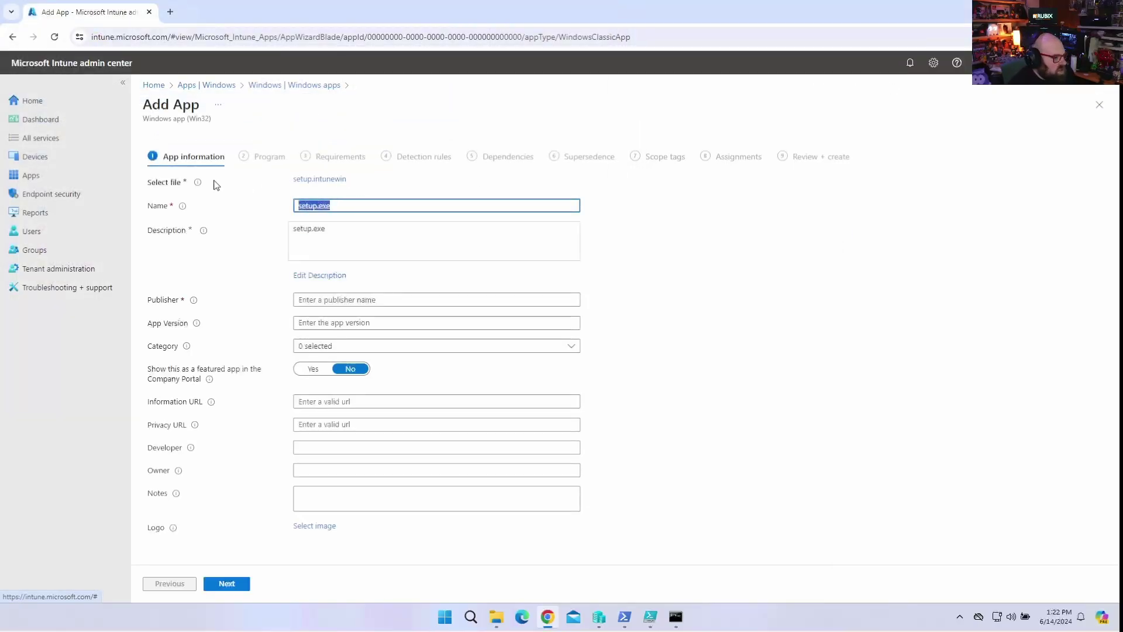
type("Microsoft")
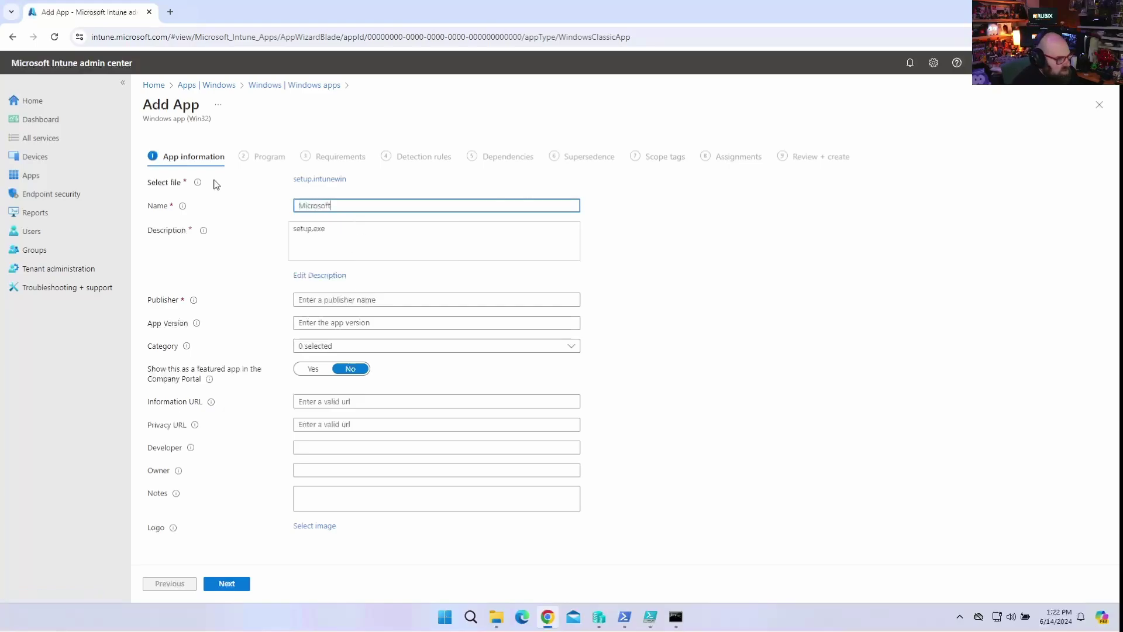
type(" 365 Apps for Enterprise")
left_click(308, 280)
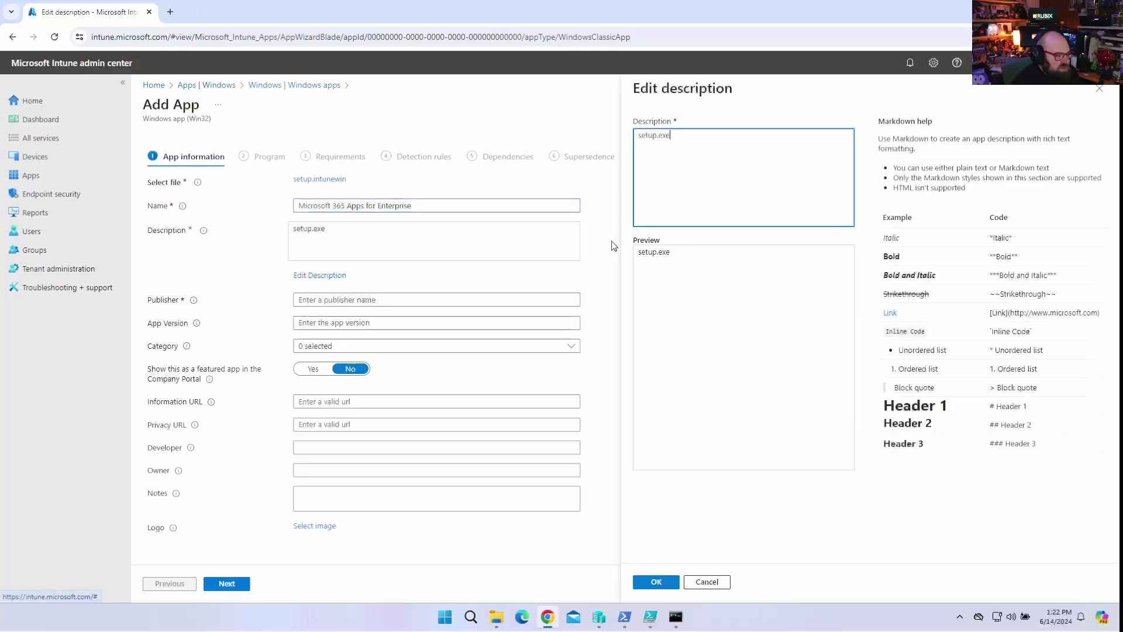
key("ctrl+a")
type("##")
key("BackSpace")
key("BackSpace")
type("# Microsoft 365 Apps for E")
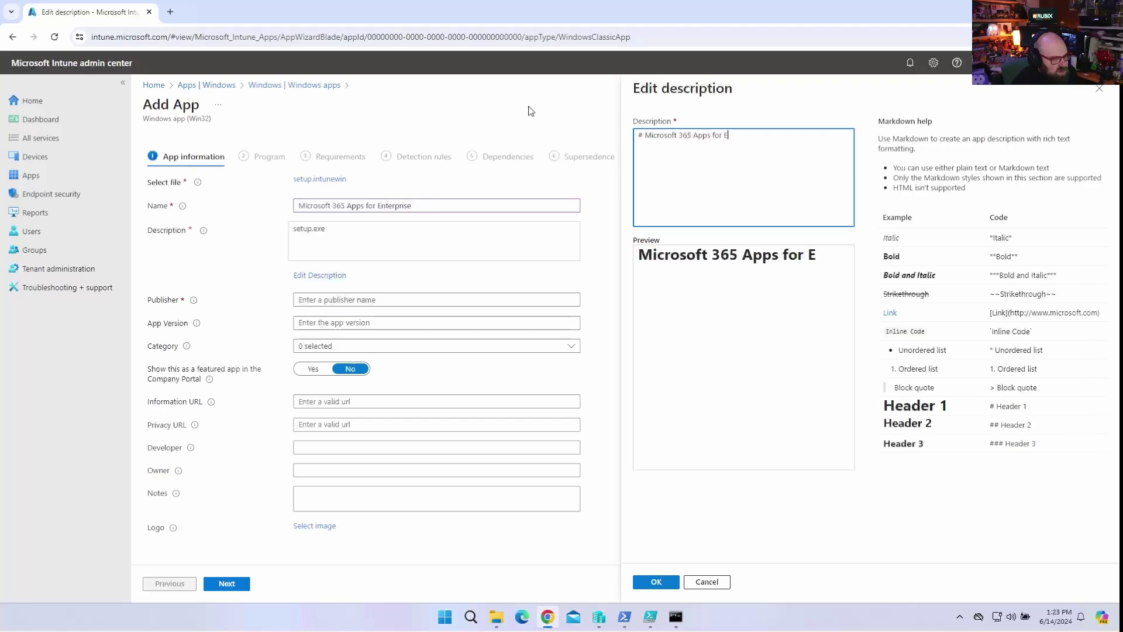
type("nterprise")
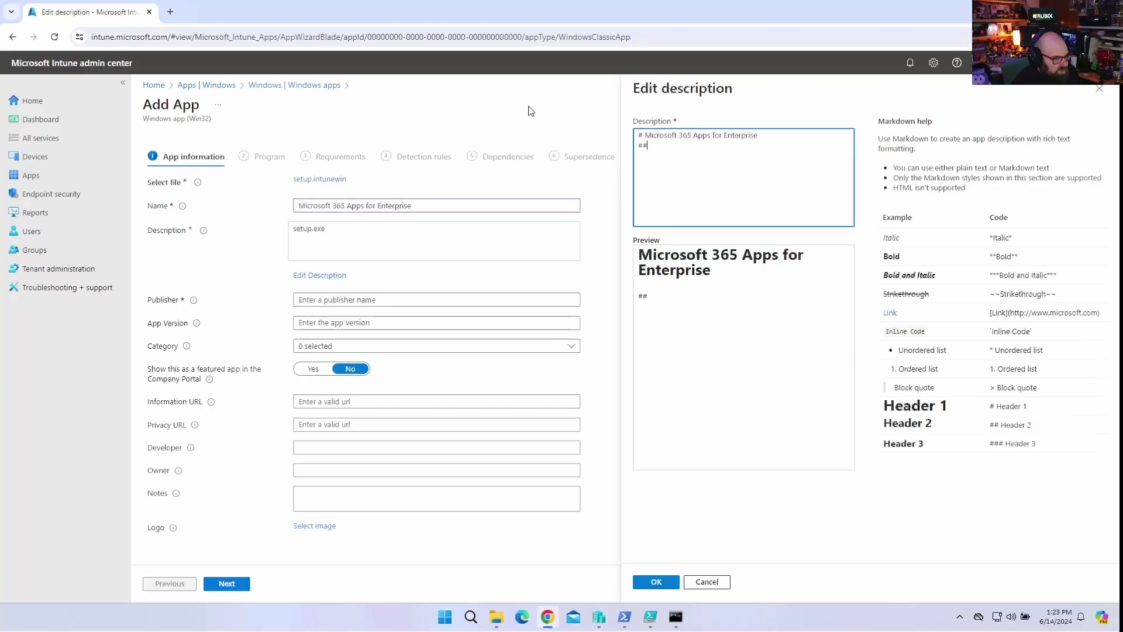
type(" ## Office 3")
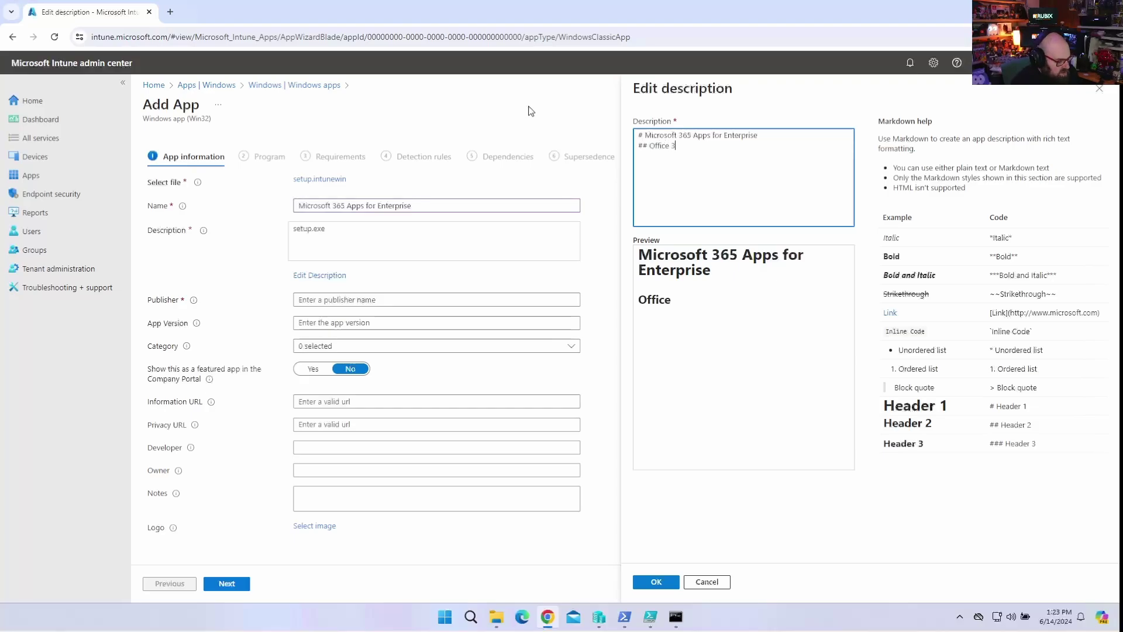
type("65 apps")
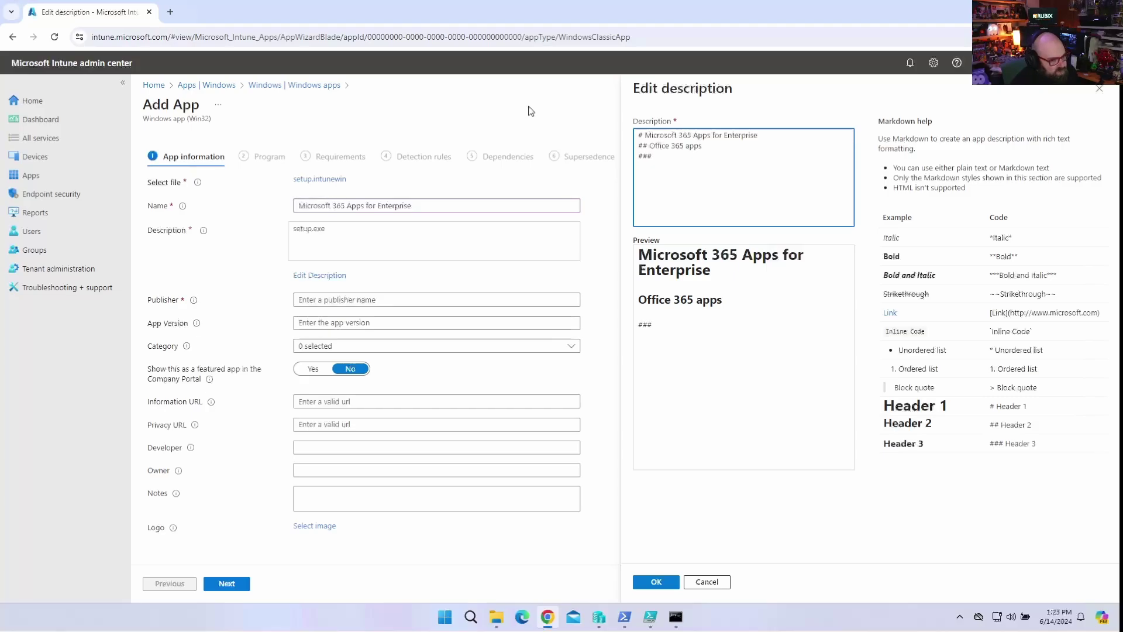
type("Includ")
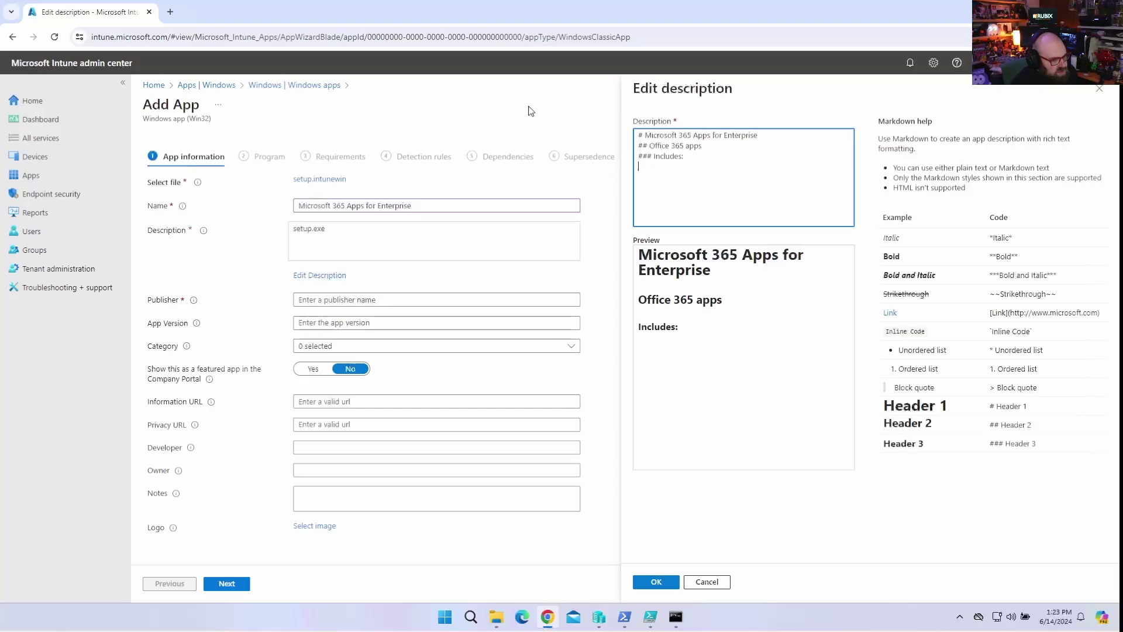
type("es:")
key("Return")
type("- Word")
key("Return")
type("- Powerpo")
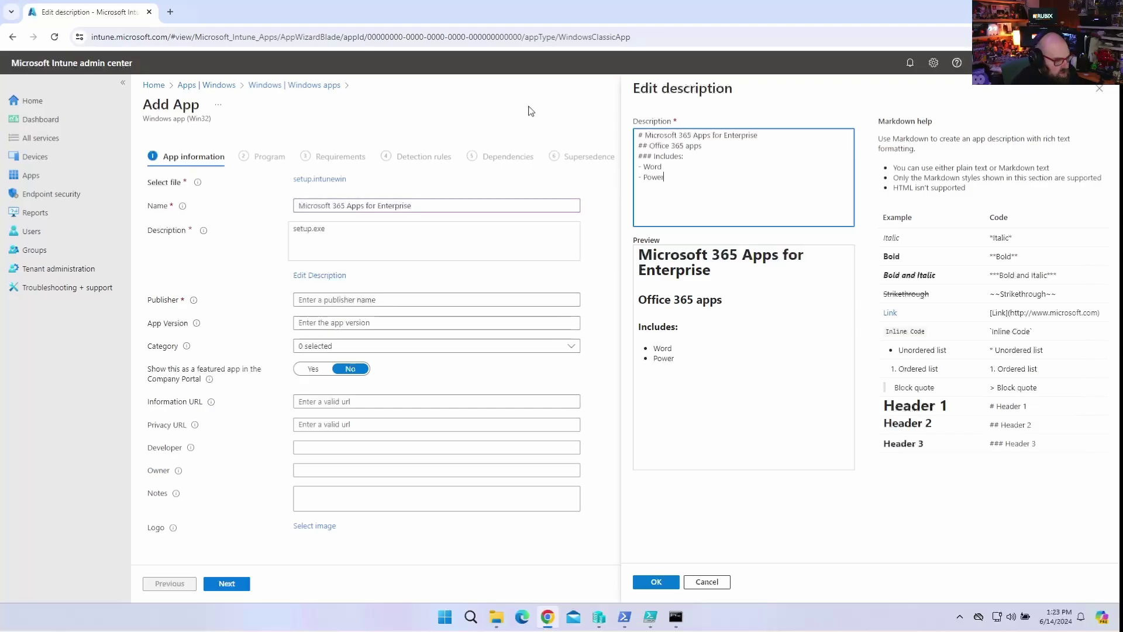
key("BackSpace")
key("BackSpace")
key("BackSpace")
type("oint ")
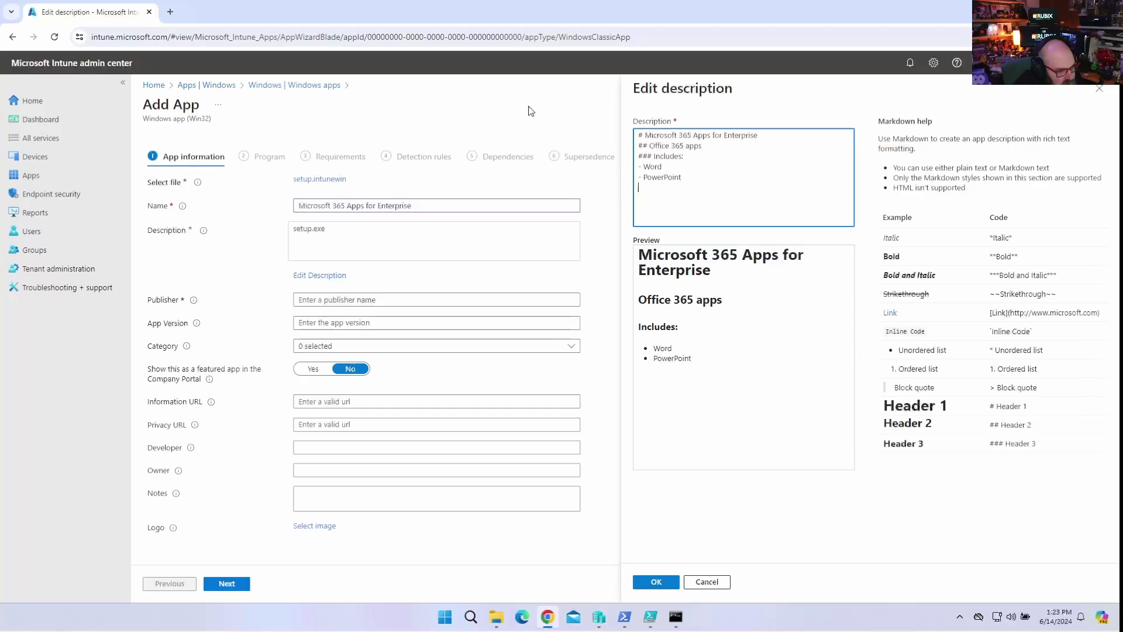
type("- Excel ")
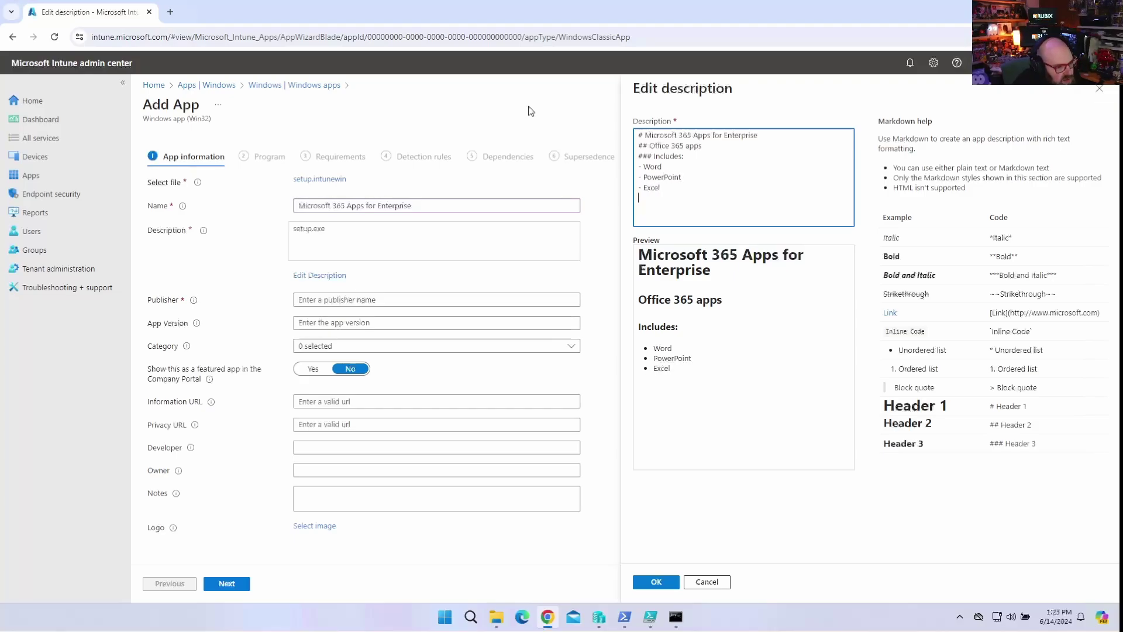
type("- Outlook")
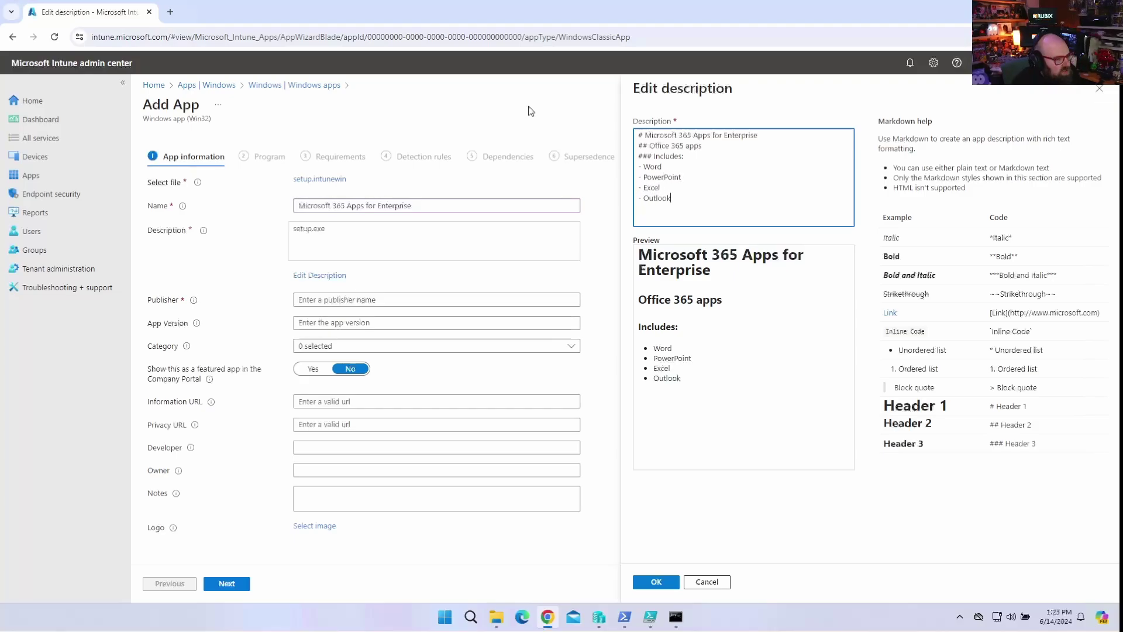
Apply the new markdown description and set the publisher to Microsoft.
left_click(654, 582)
left_click(390, 295)
type("Microsoft")
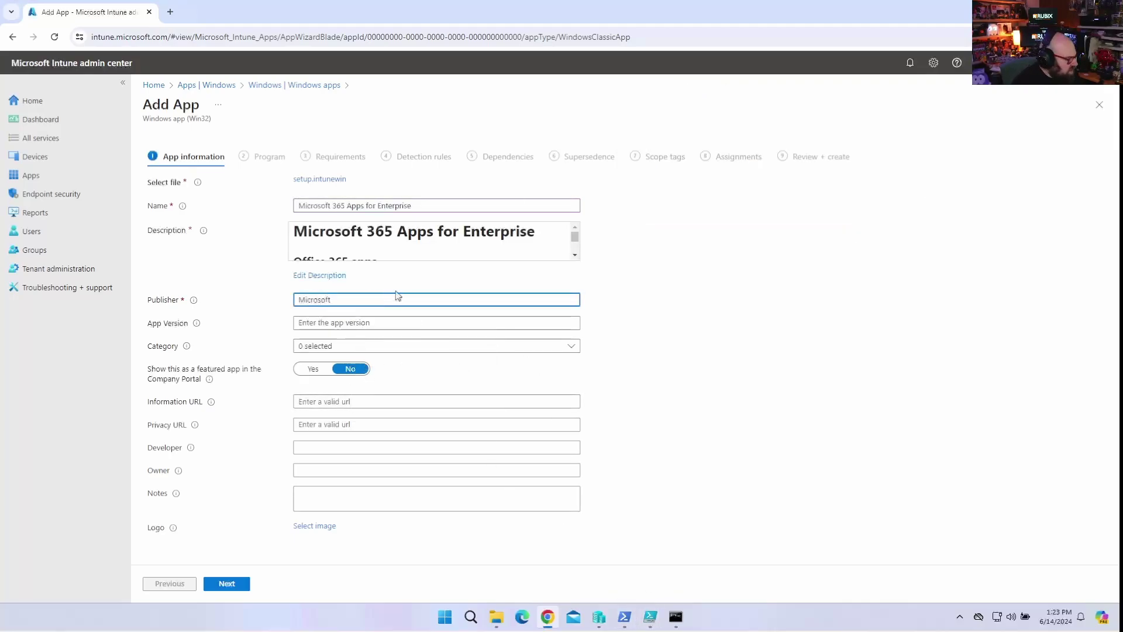
Upload the Microsoft 365 image from Pictures as the app logo.
left_click(312, 531)
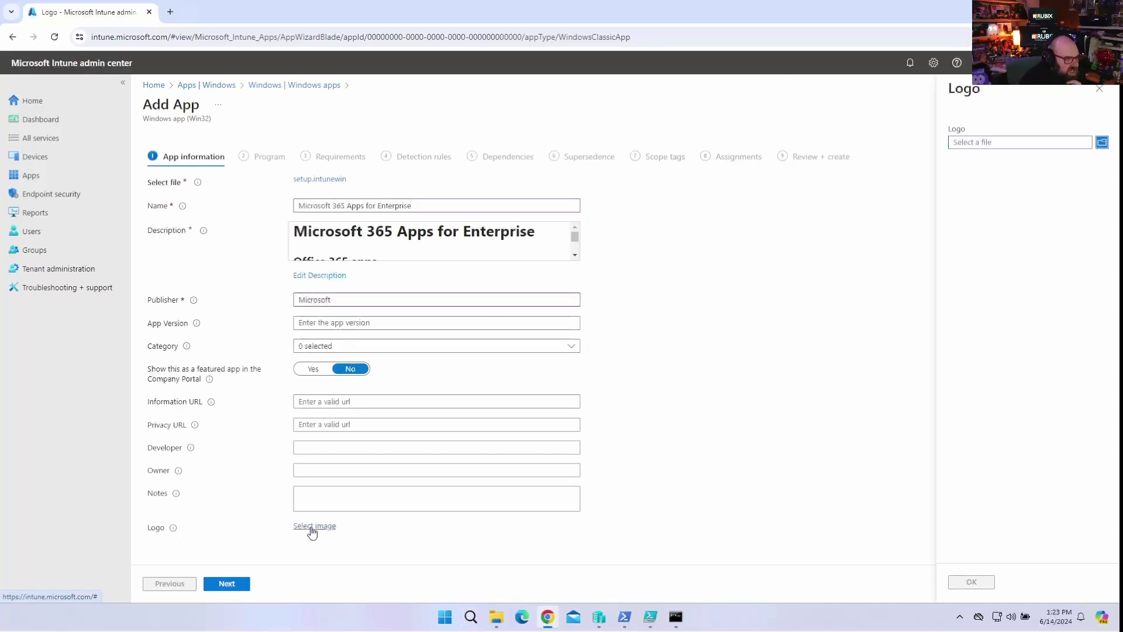
left_click(1007, 146)
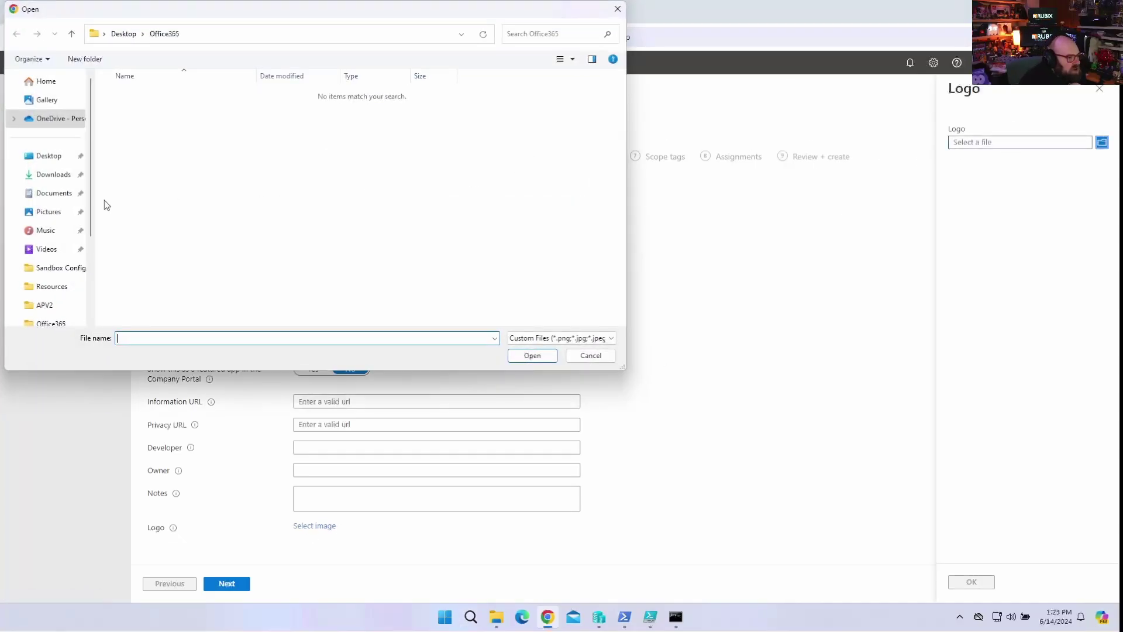
left_click(55, 208)
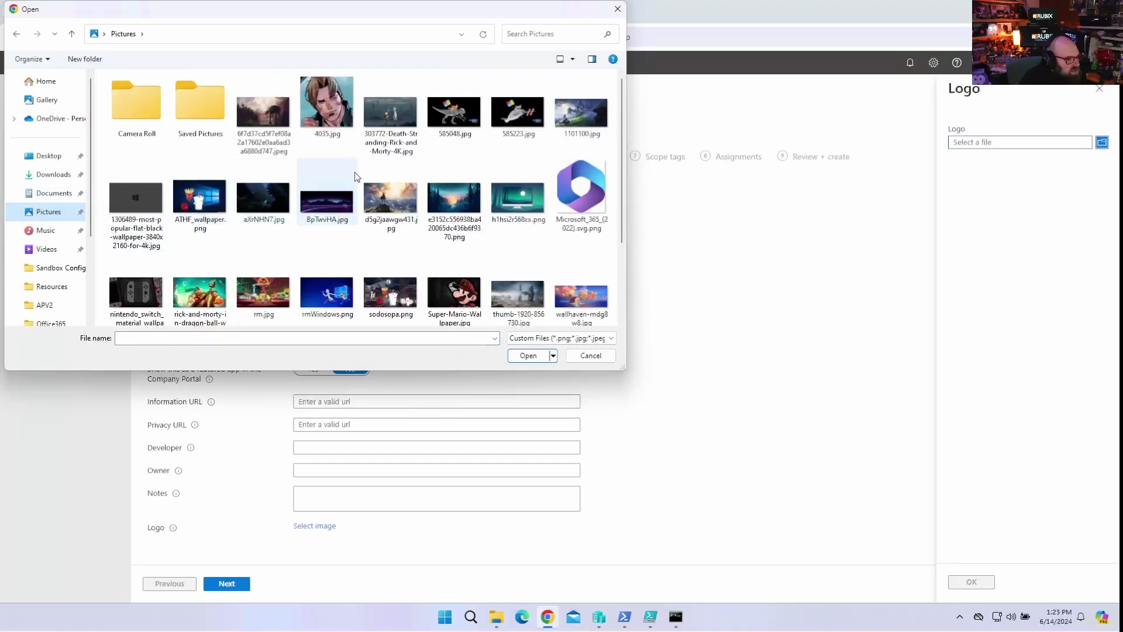
double_click(586, 188)
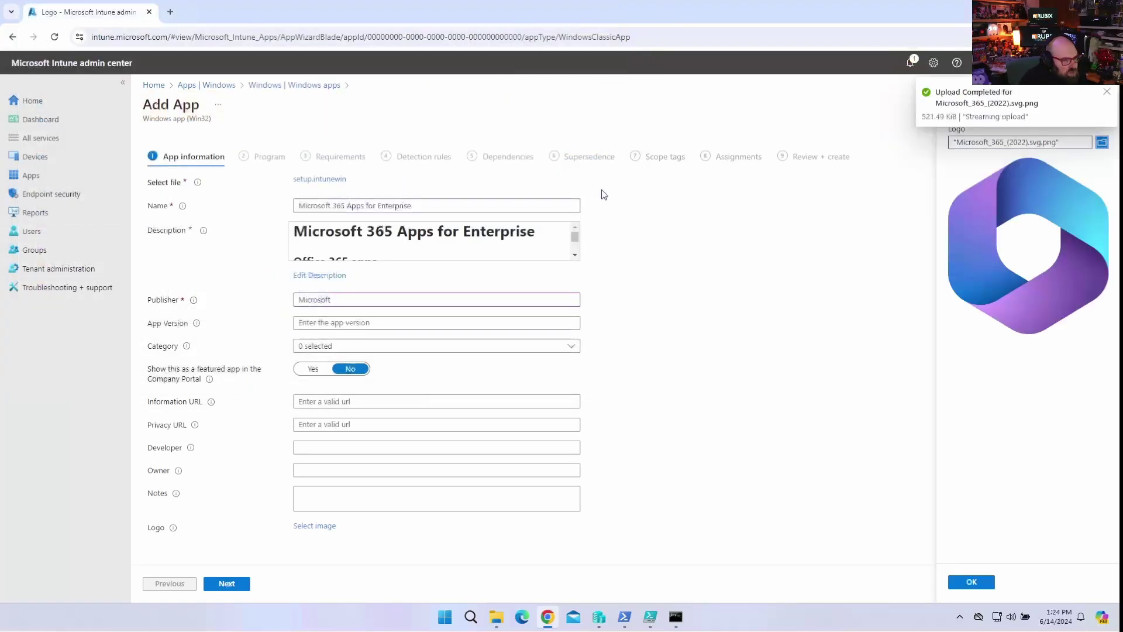
left_click(972, 583)
Enter install command 'setup.exe /configure install.xml' and uninstall command 'setup.exe /configure uninstall.xml'.
left_click(227, 584)
left_click(331, 202)
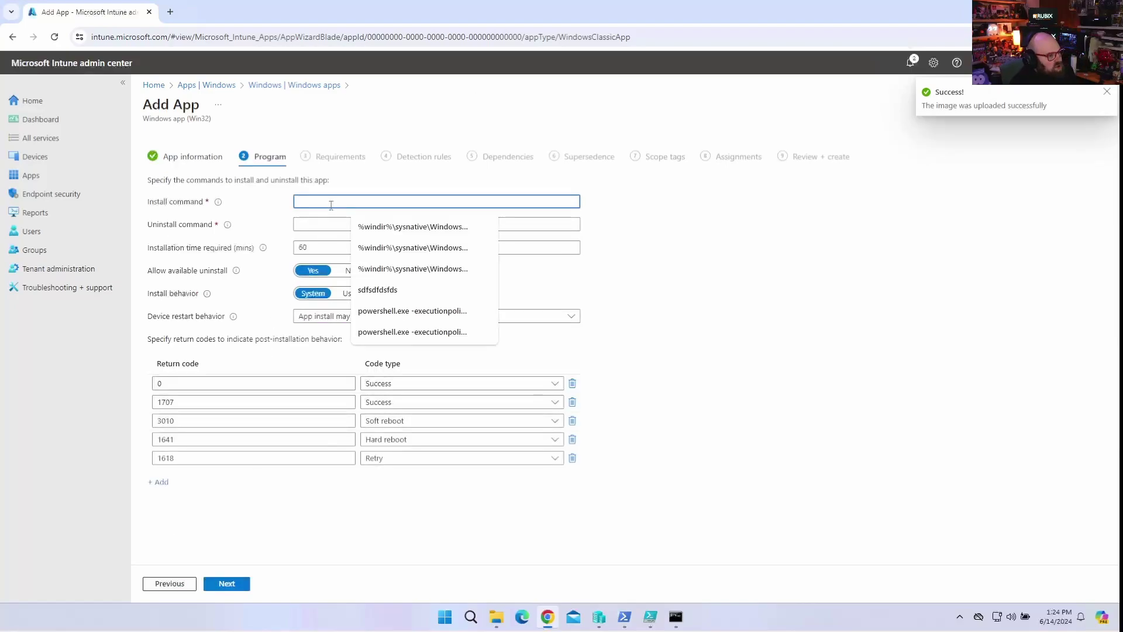
type("setup.")
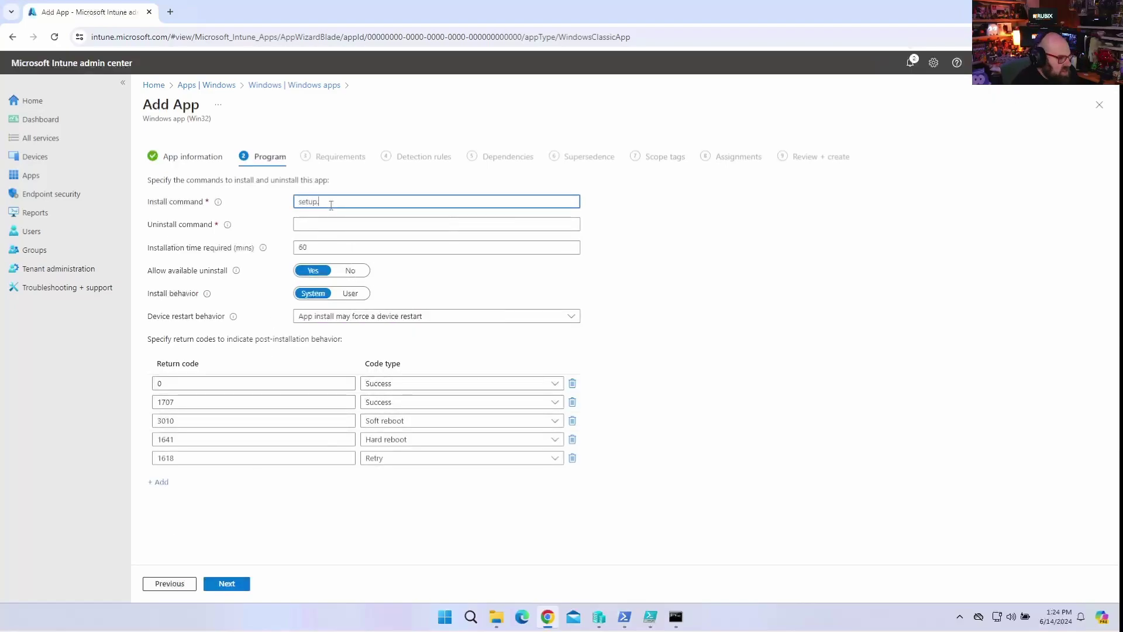
type("exe /configure install.xml")
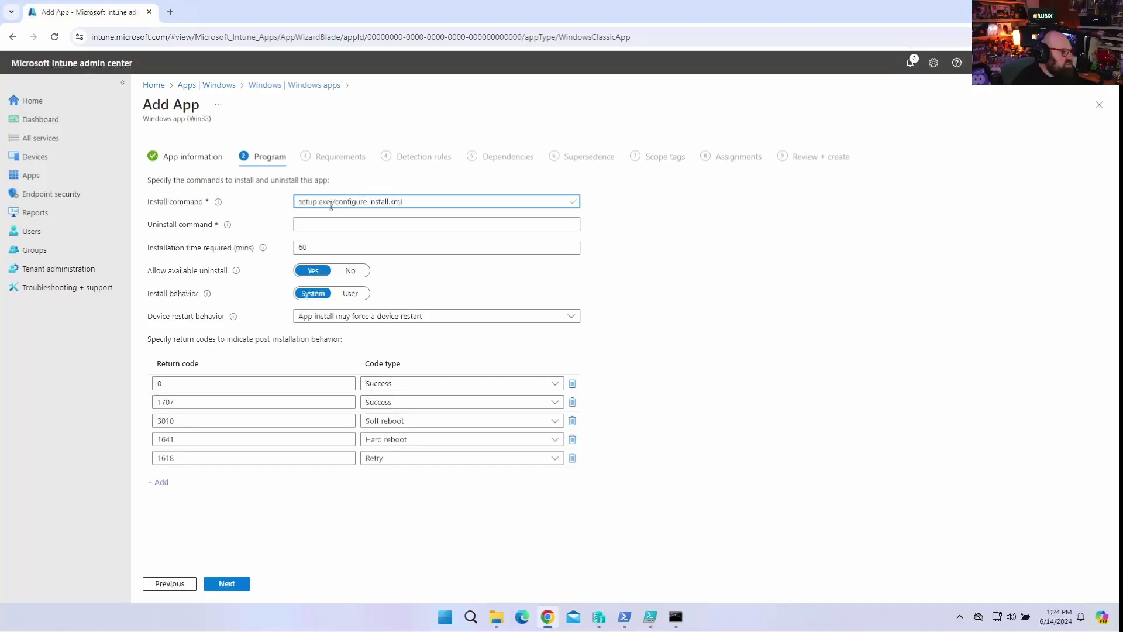
key("Tab")
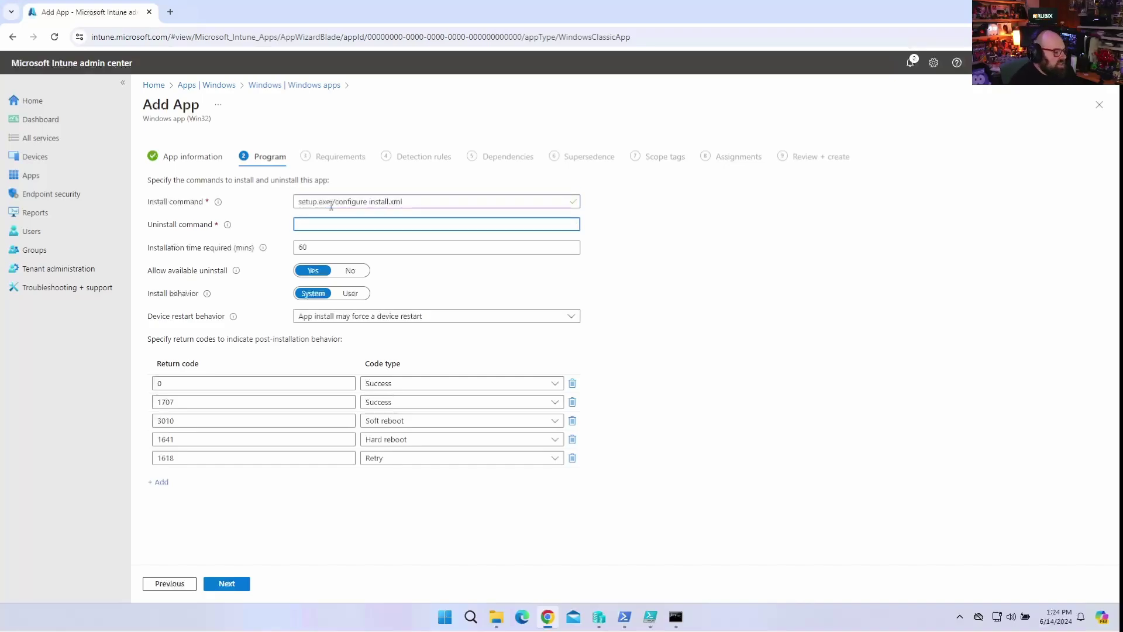
type("setup.exe /configure uninstall.xml")
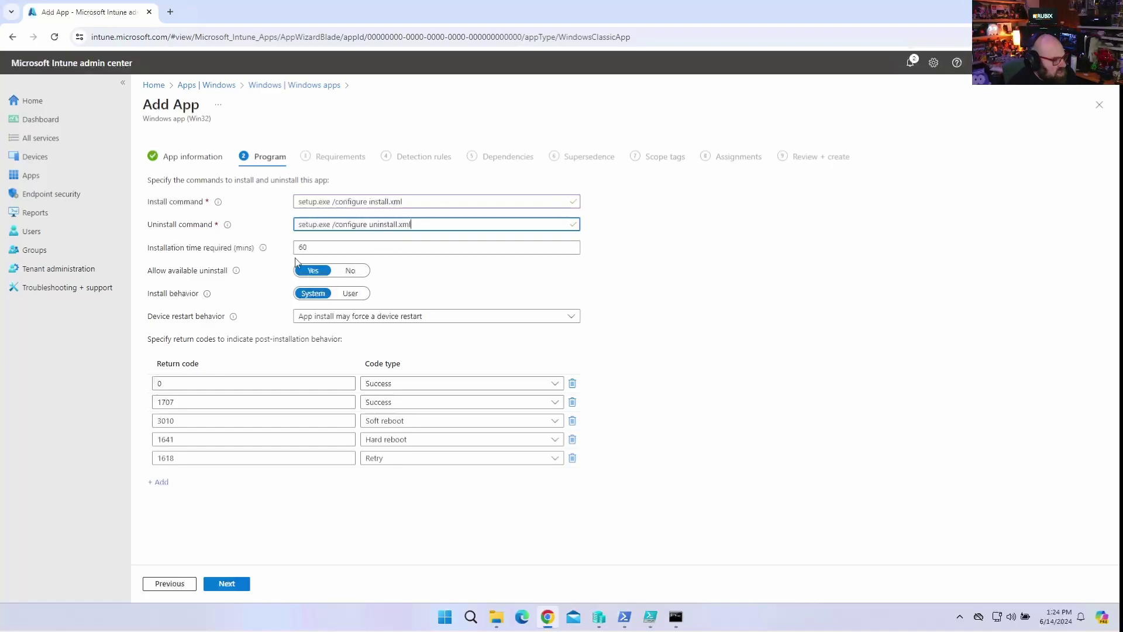
Set requirements to 64-bit architecture only with minimum operating system Windows 10 2004.
left_click(234, 583)
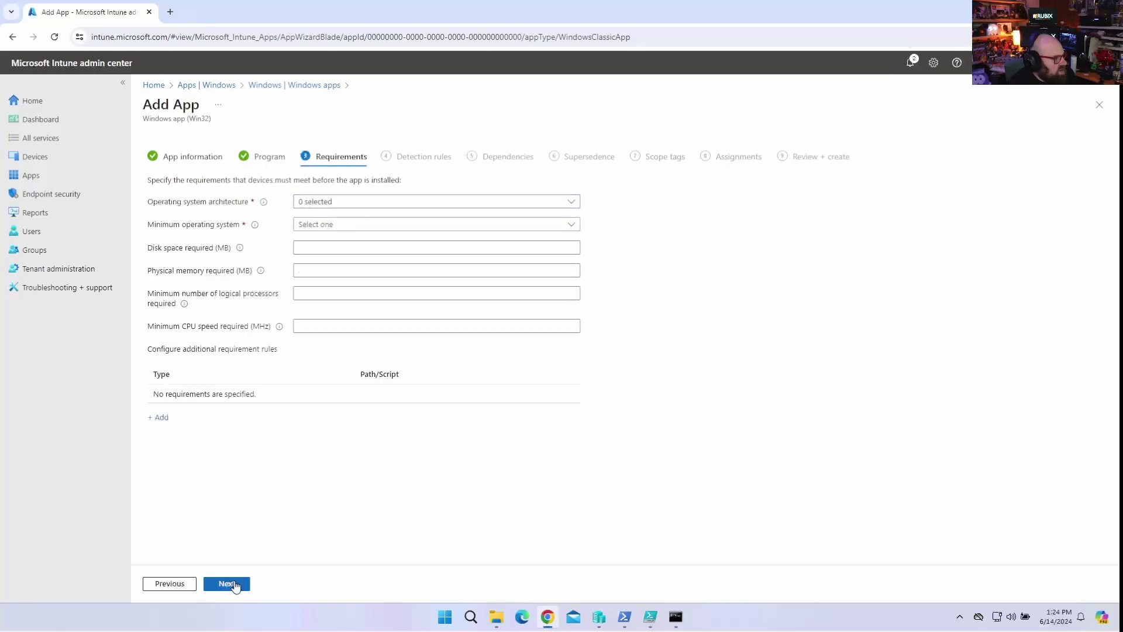
left_click(323, 202)
left_click(319, 218)
left_click(319, 236)
left_click(319, 218)
key("Escape")
left_click(370, 223)
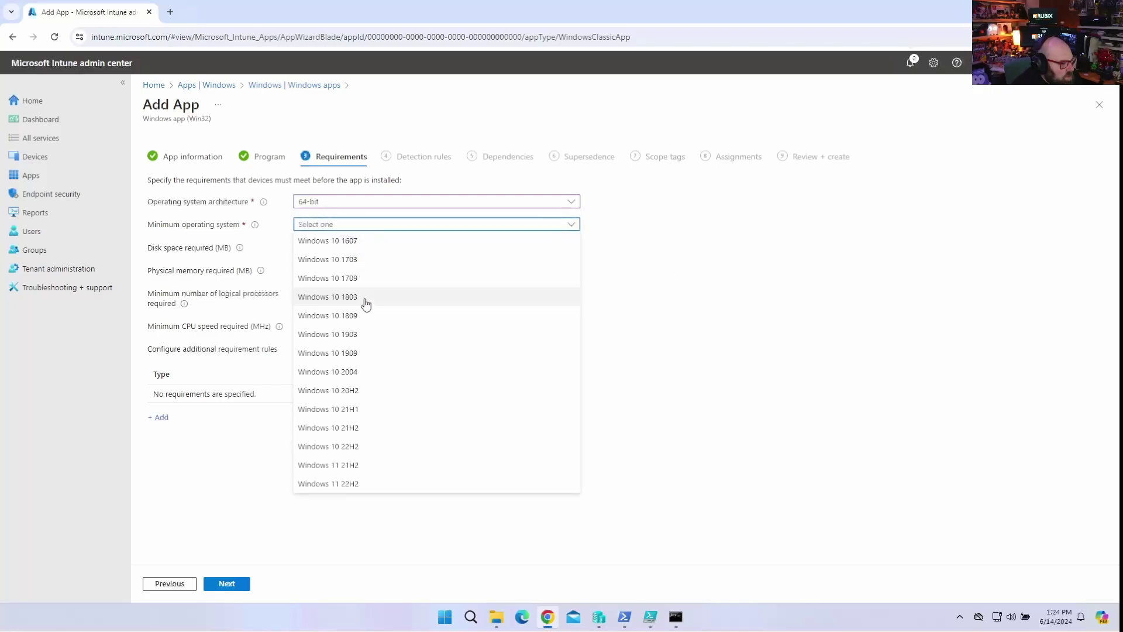
left_click(383, 372)
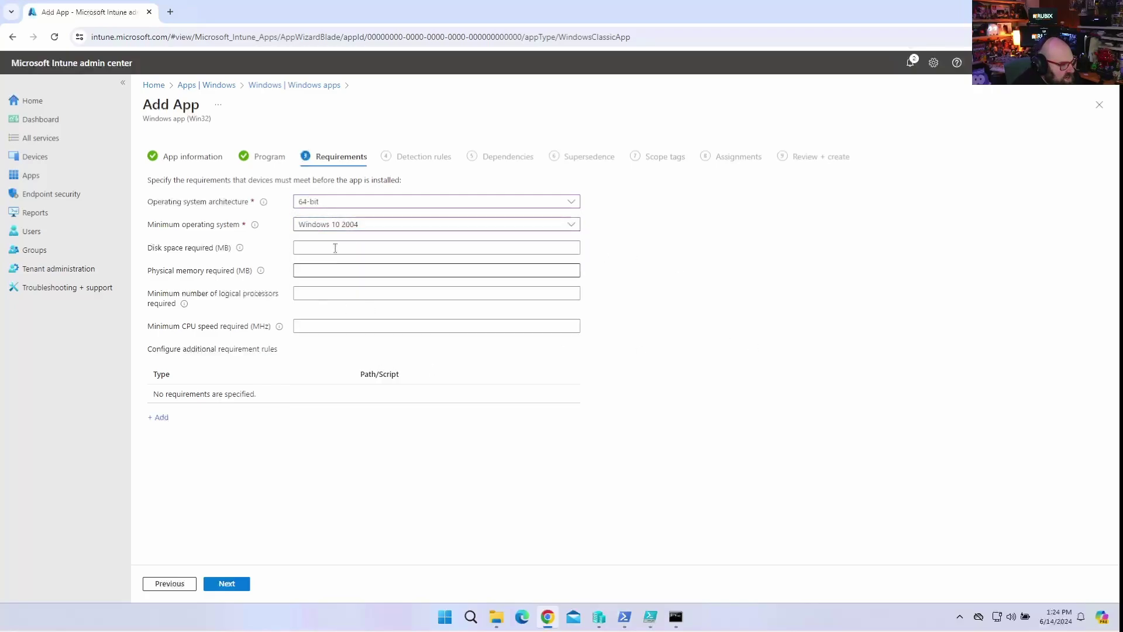
Choose manually configured detection rules and add a Registry-type rule.
left_click(226, 583)
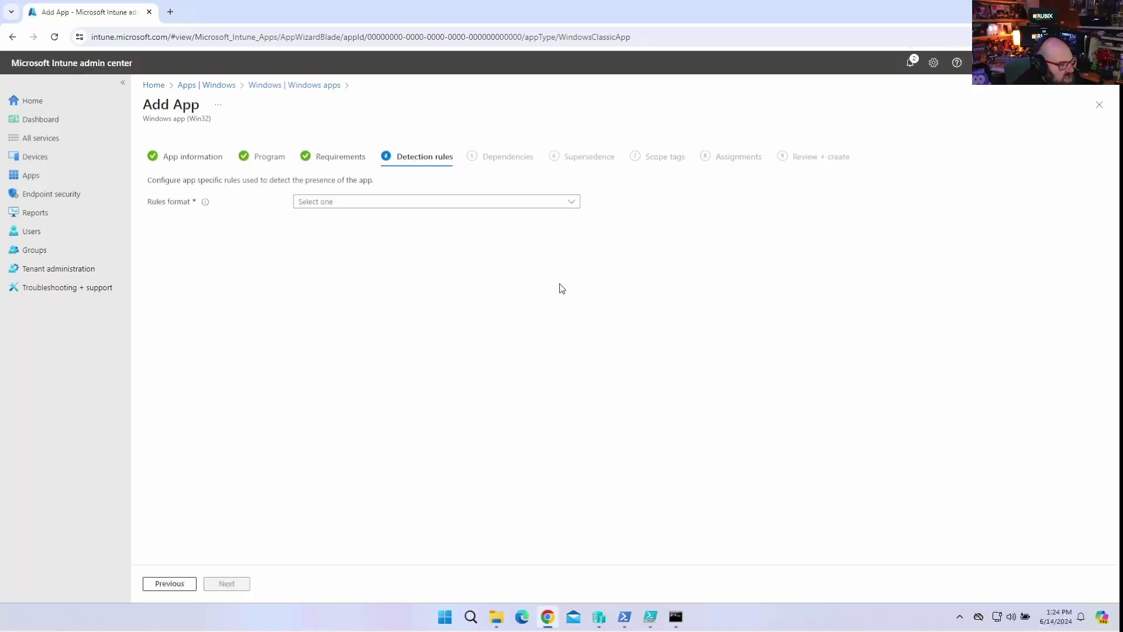
left_click(396, 202)
left_click(384, 217)
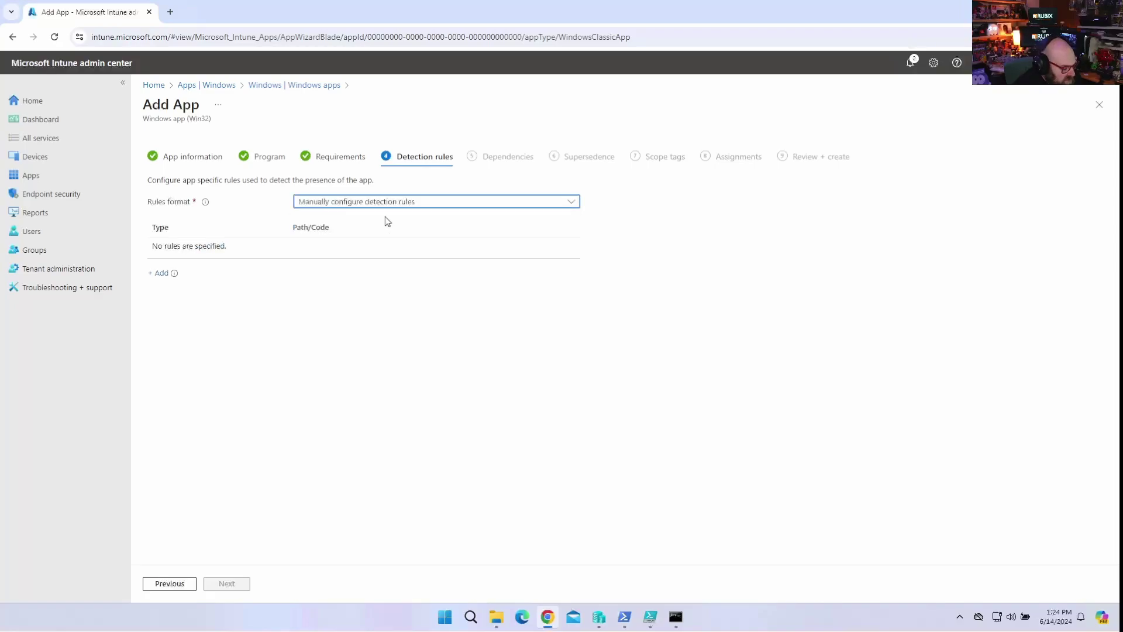
left_click(159, 273)
left_click(959, 153)
left_click(945, 205)
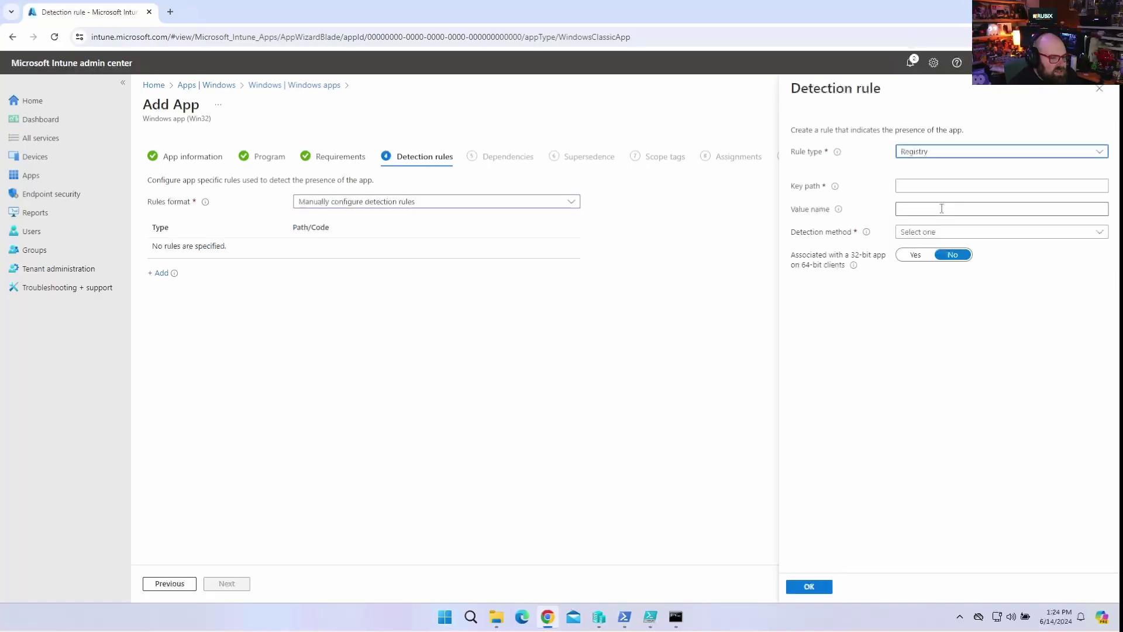
Set key path HKLM:\SOFTWARE\Microsoft\Windows\CurrentVersion\Uninstall\O365ProPlusRetail - en-us with detection method 'Key exists'.
left_click(929, 186)
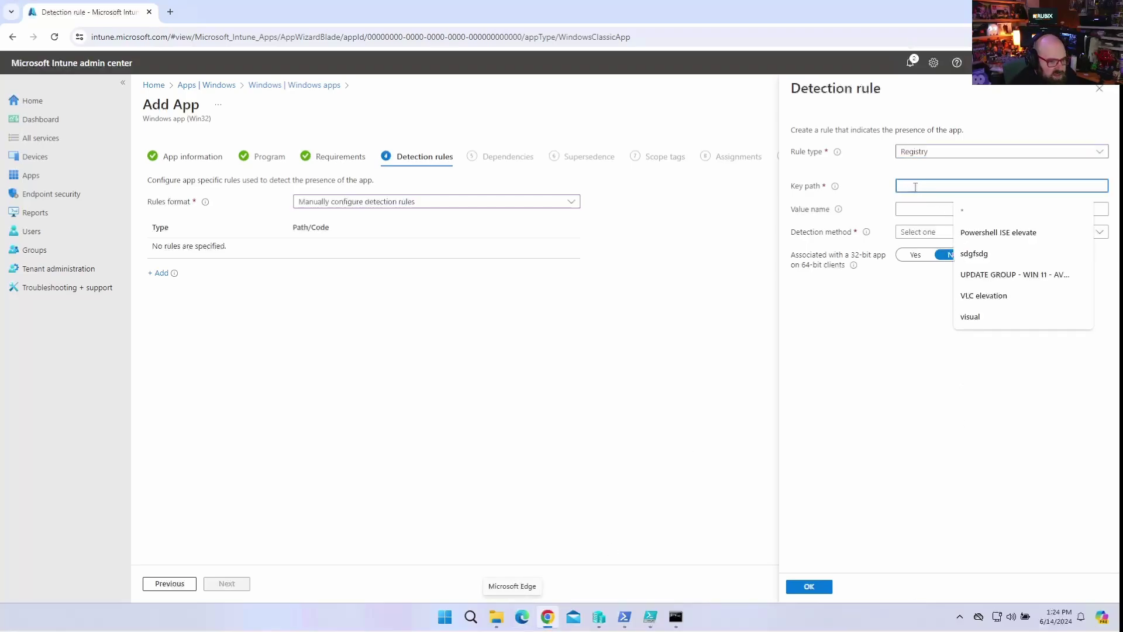
type("HKLM:\\")
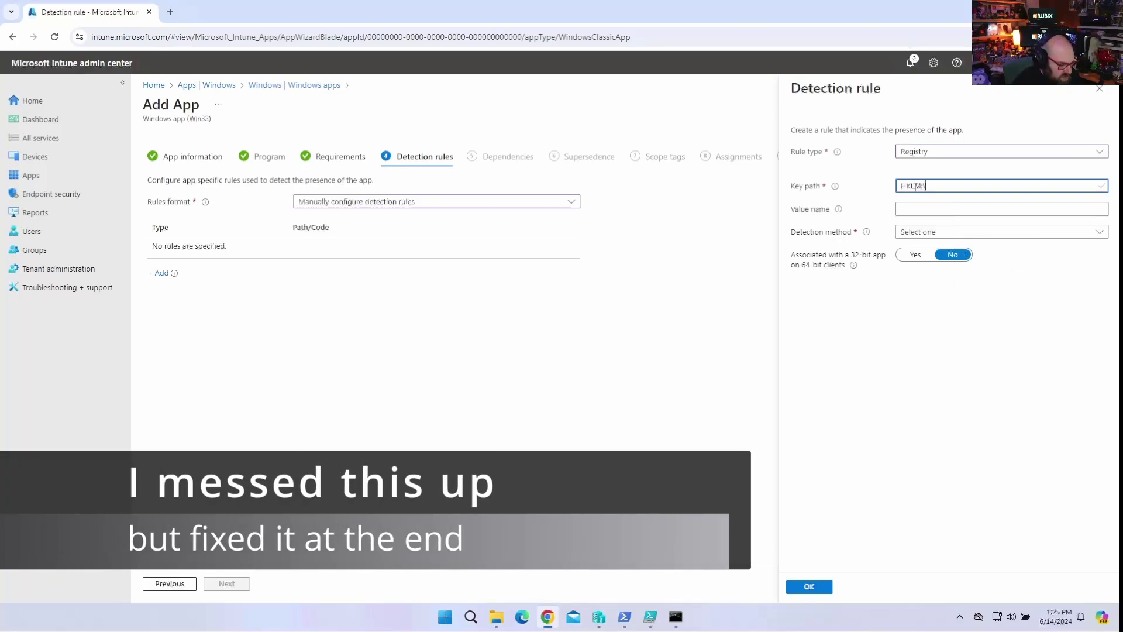
type("SOFTWARE\\Microsof")
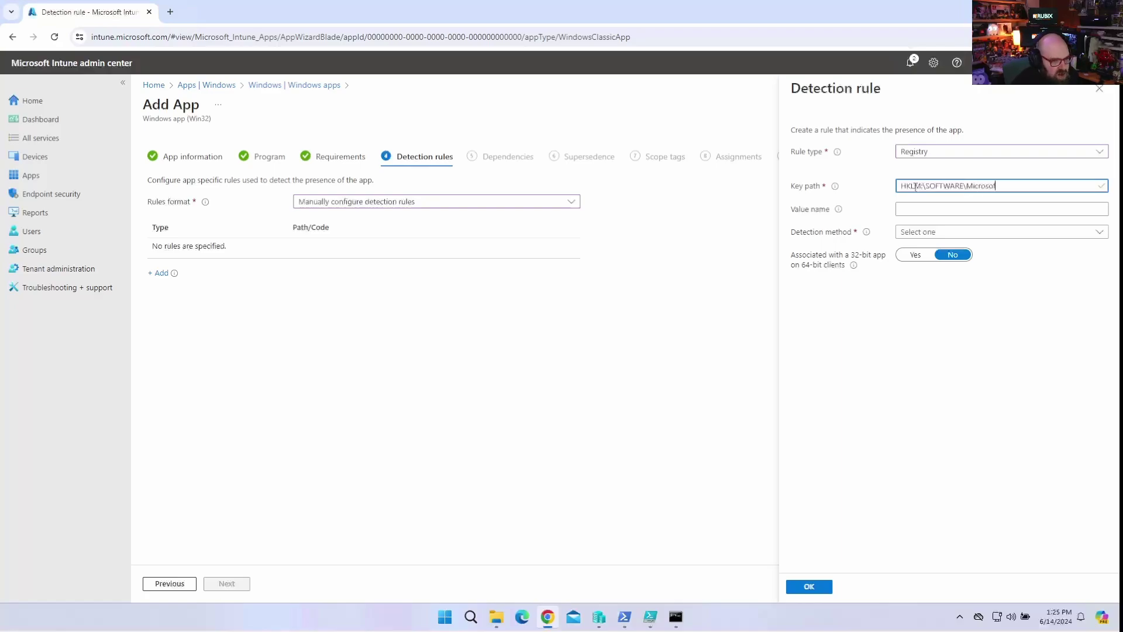
type("t\\Windows\\CurrentVersion\\")
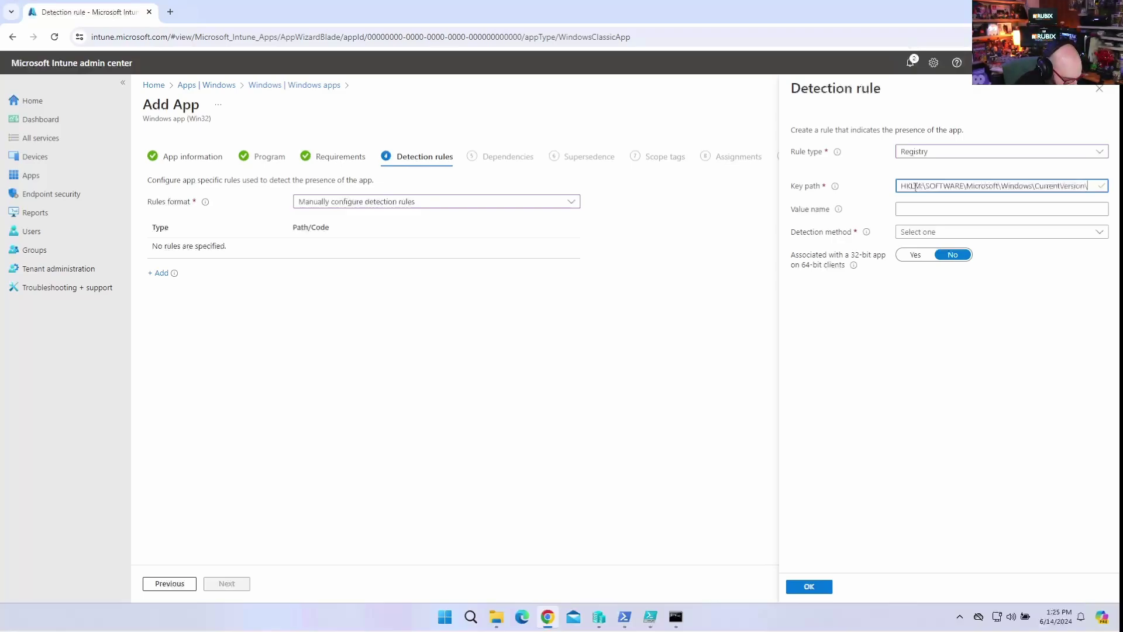
type("ninstal")
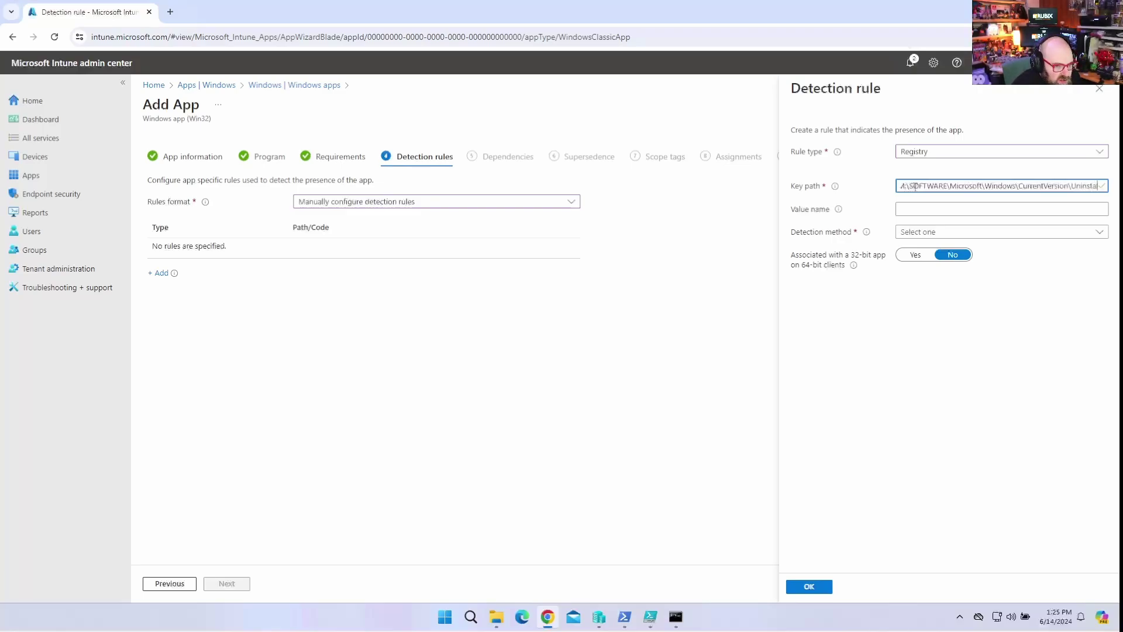
type("l\\")
type("O365")
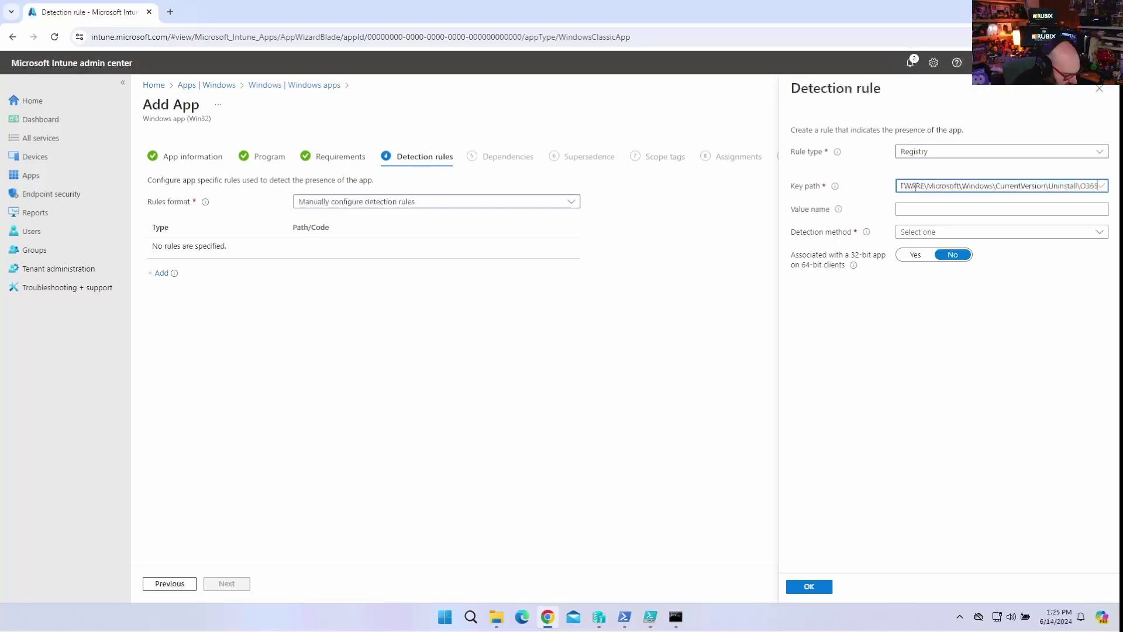
type("ProPlus")
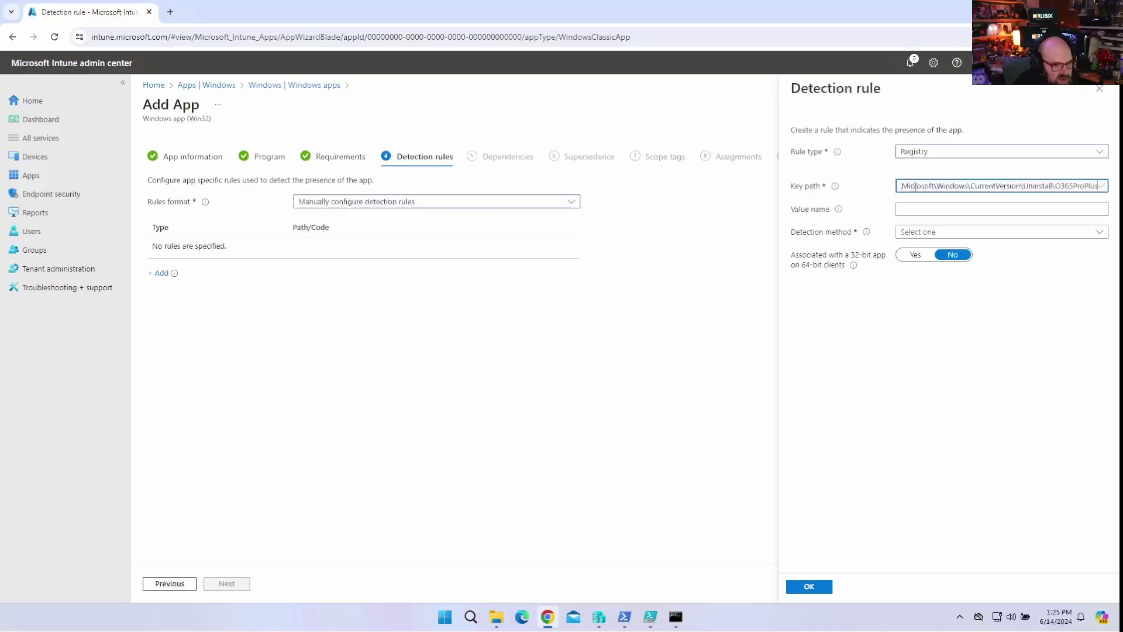
type("Retail")
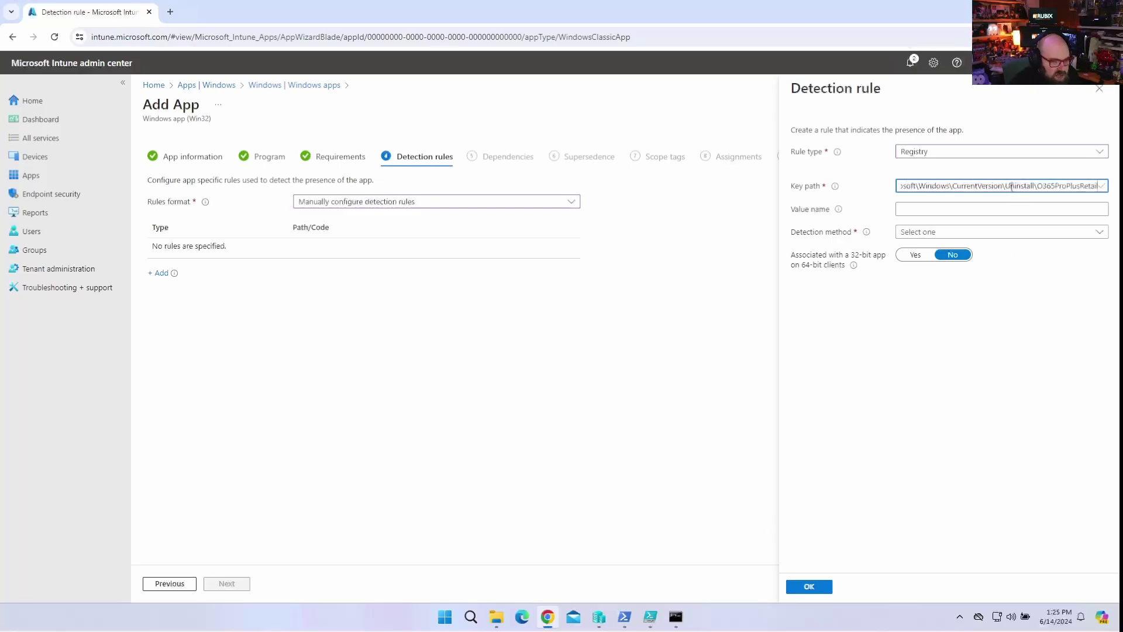
key("End")
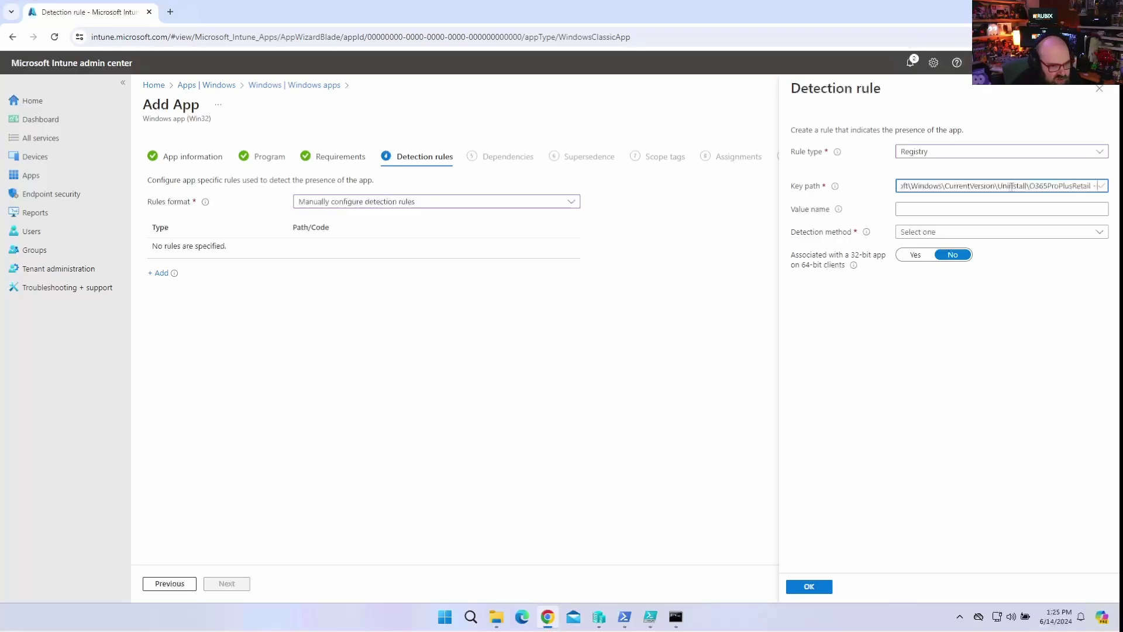
key("Right")
key("Right")
key("Right")
key("Right")
key("Right")
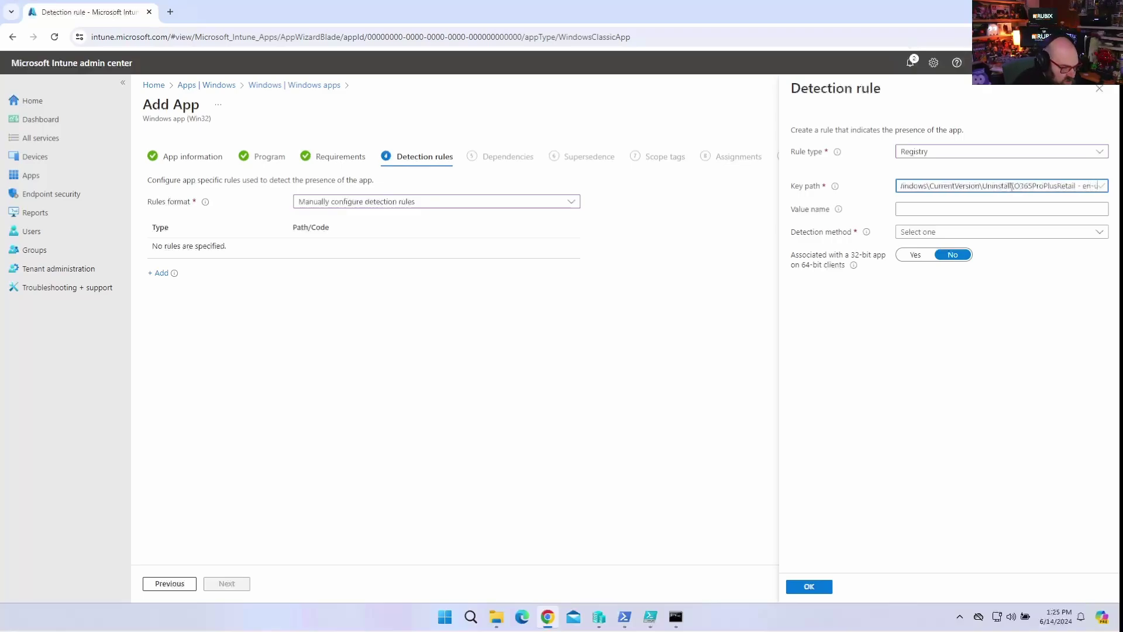
left_click(1006, 310)
left_click(994, 209)
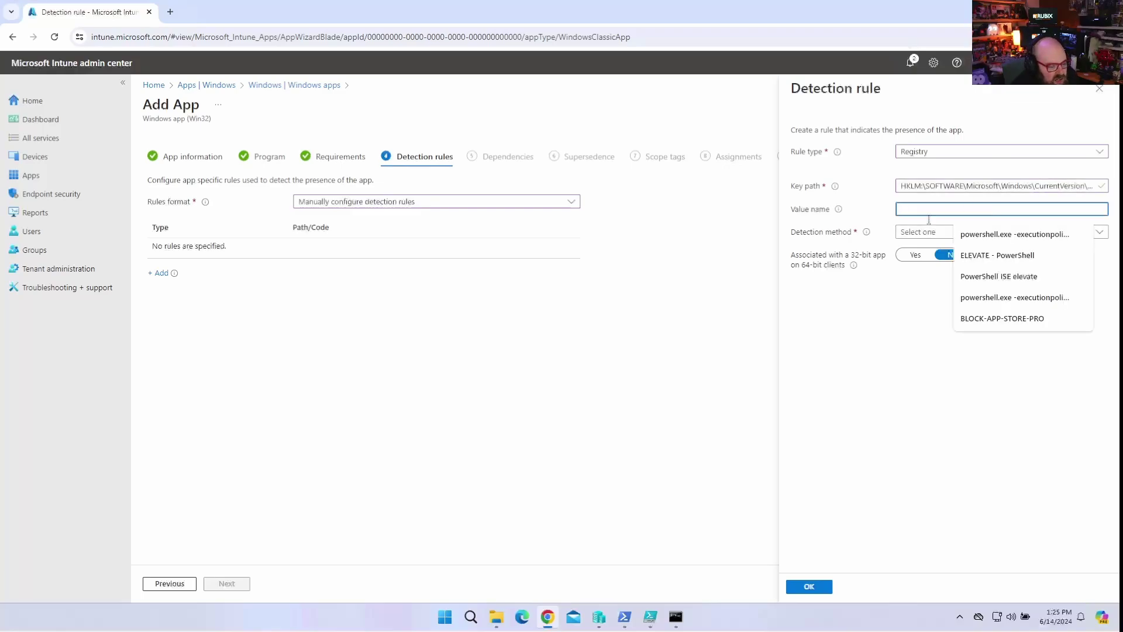
left_click(869, 372)
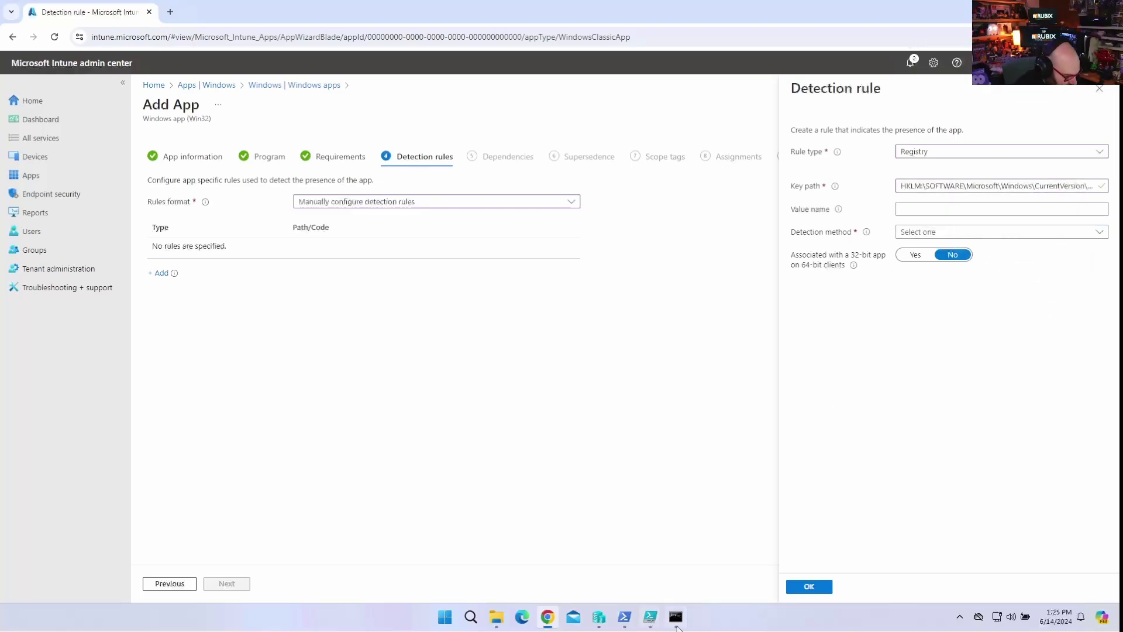
left_click(1019, 187)
left_click(937, 423)
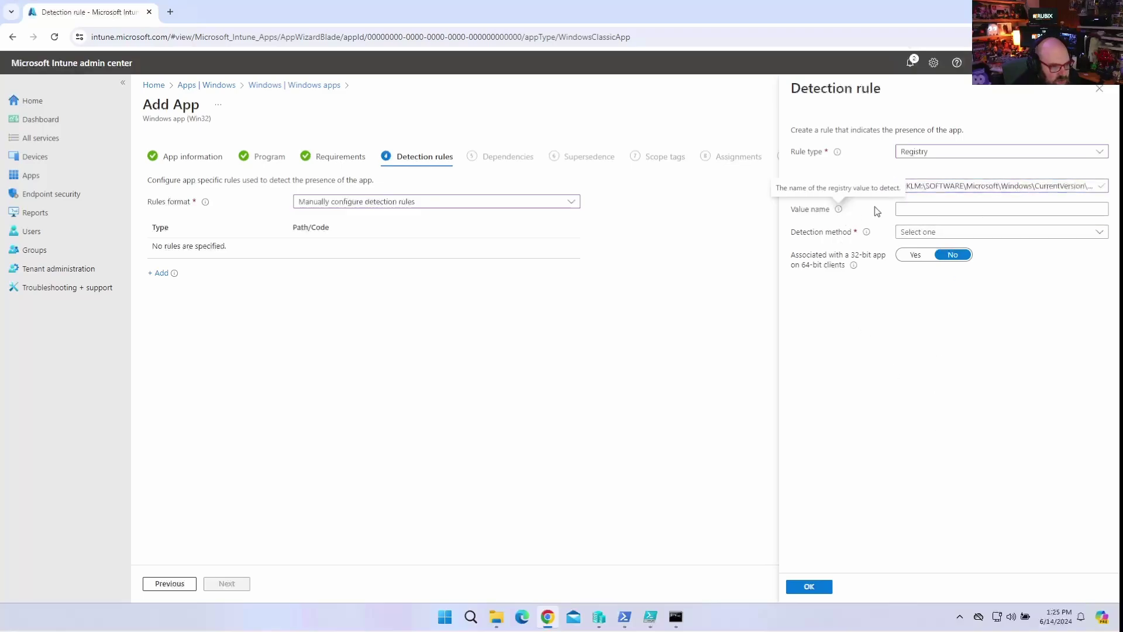
left_click(1075, 234)
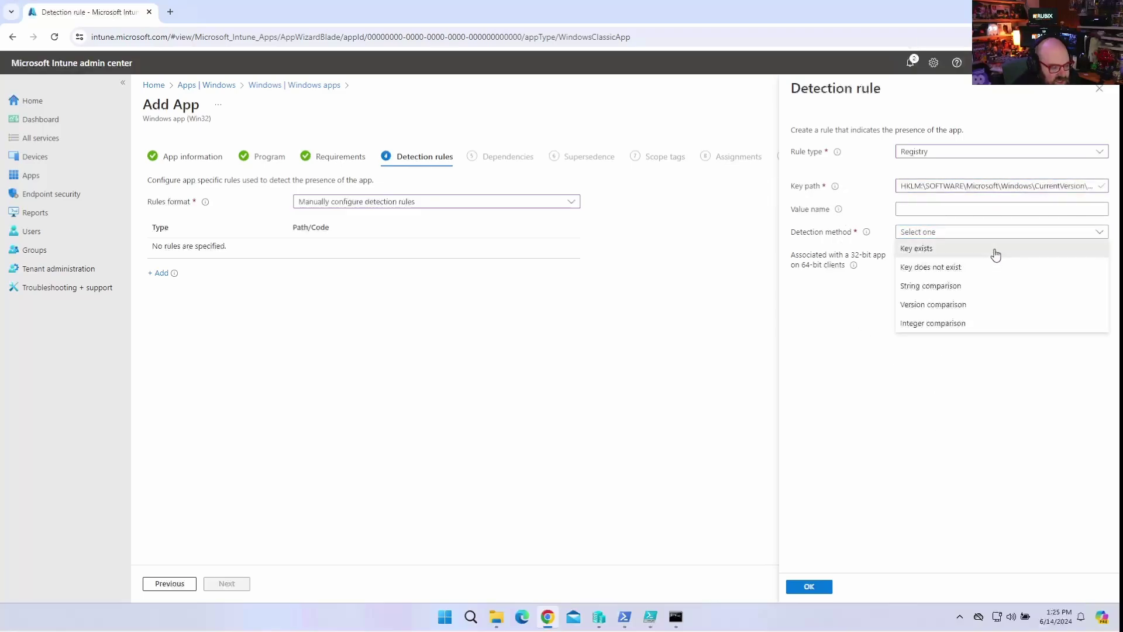
left_click(993, 251)
Save the registry detection rule and skip past Dependencies, Supersedence and Scope tags.
left_click(809, 586)
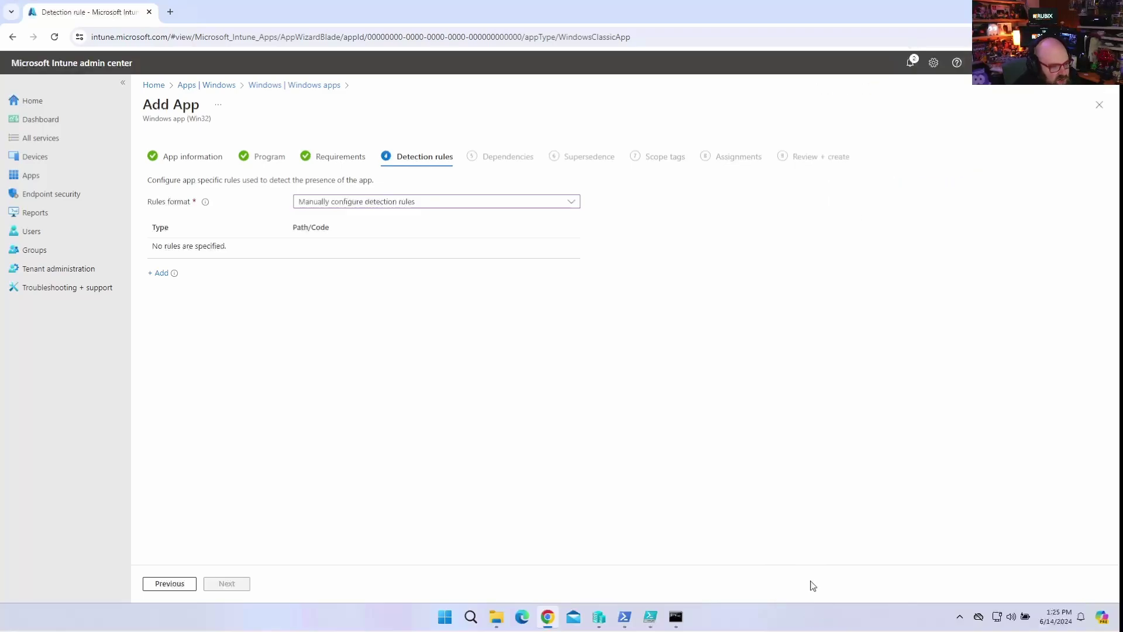
left_click(229, 583)
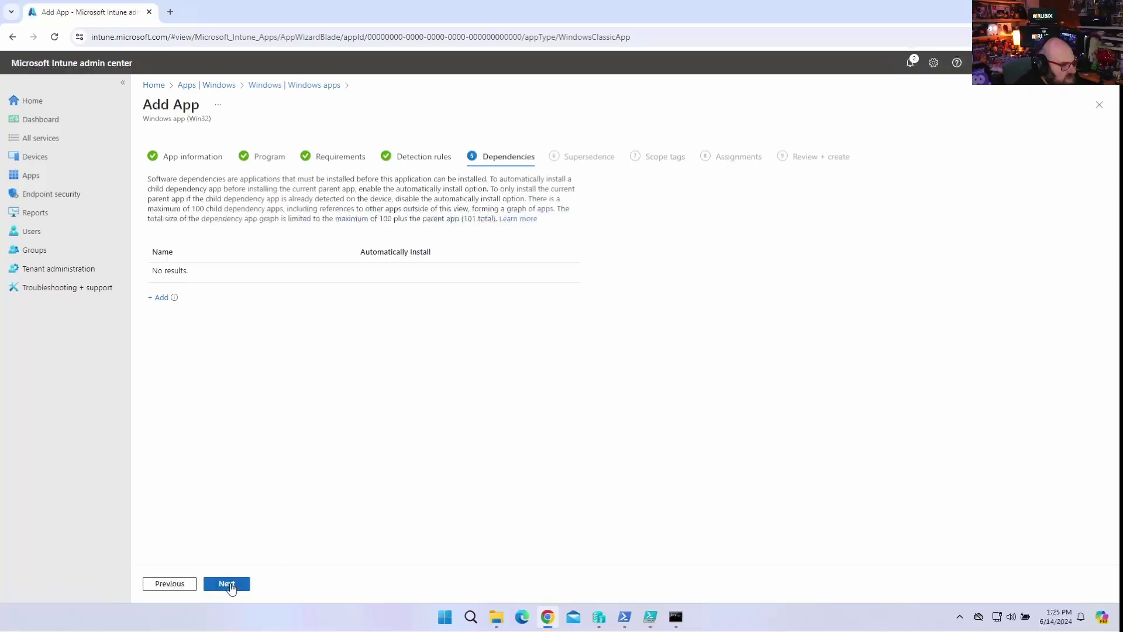
left_click(230, 584)
left_click(231, 587)
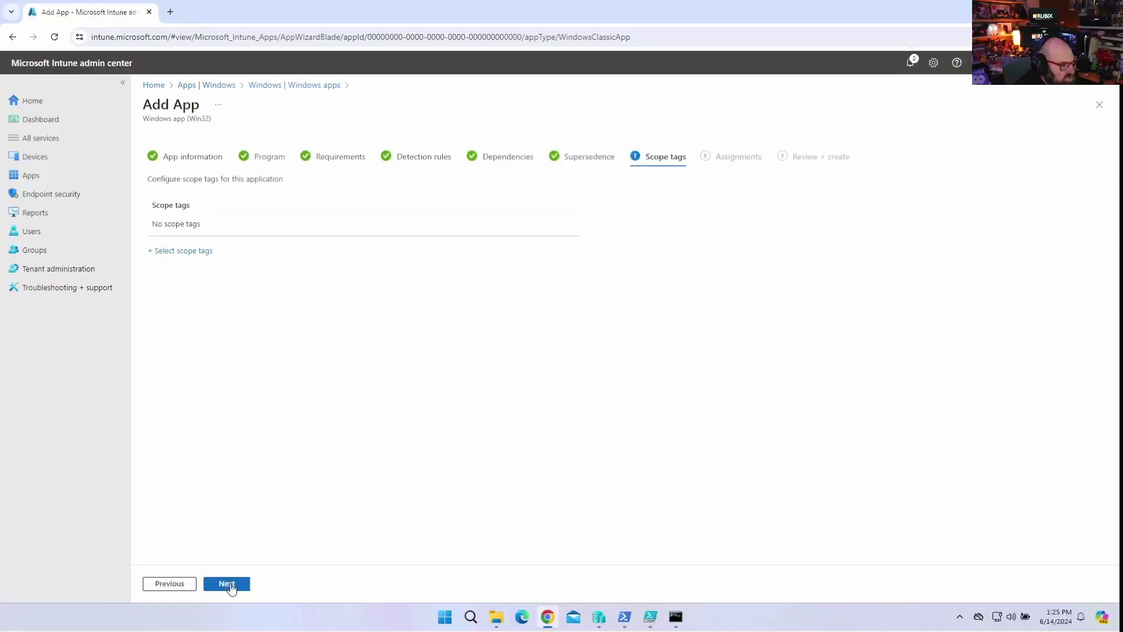
left_click(230, 588)
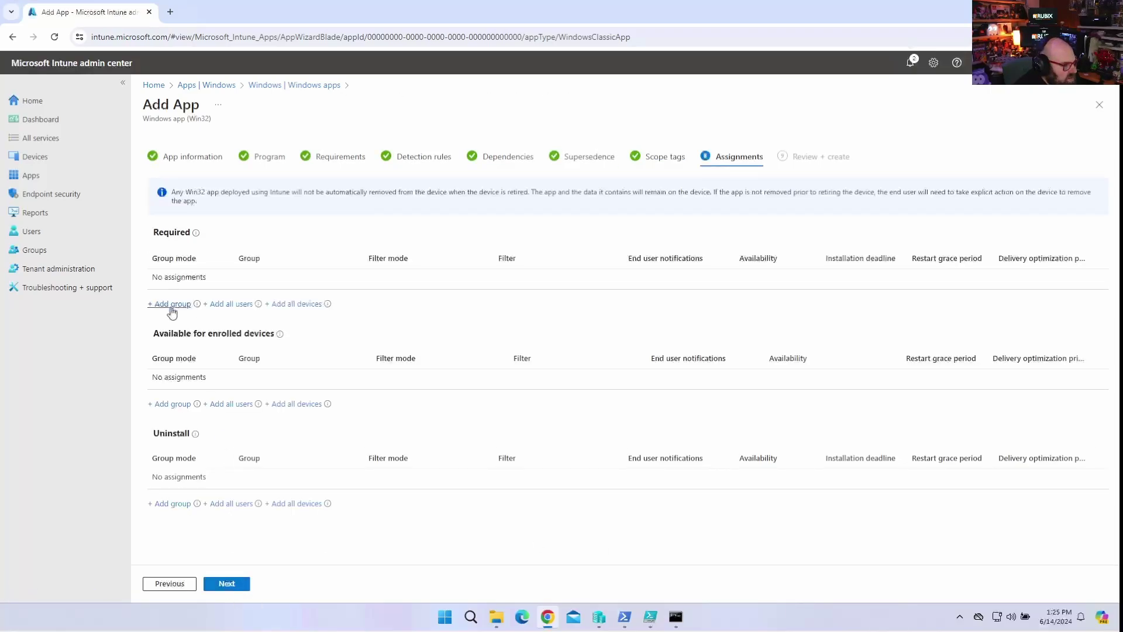
Assign the app as Required to the Autopilot Device Prep - APV2 group and create it.
left_click(171, 305)
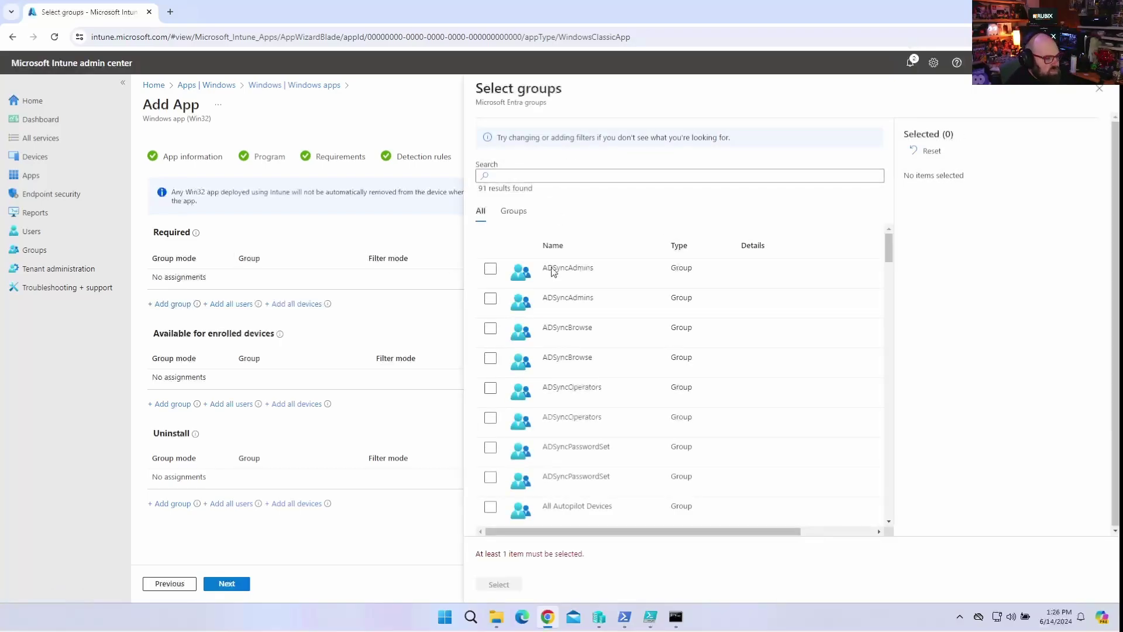
scroll(558, 433, "down", 5)
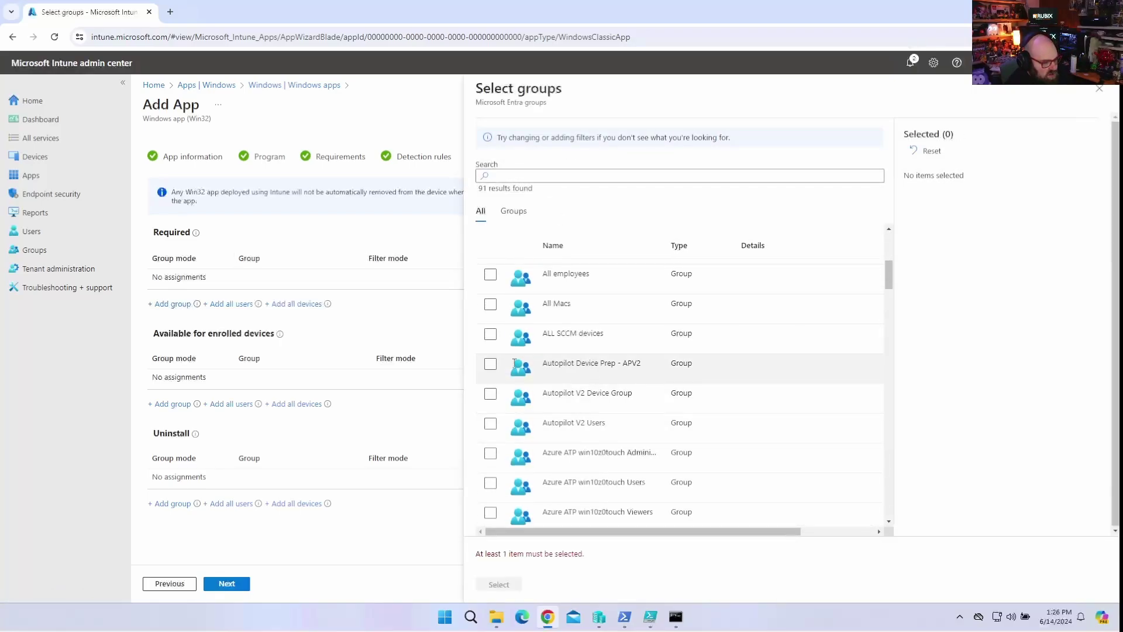
left_click(490, 365)
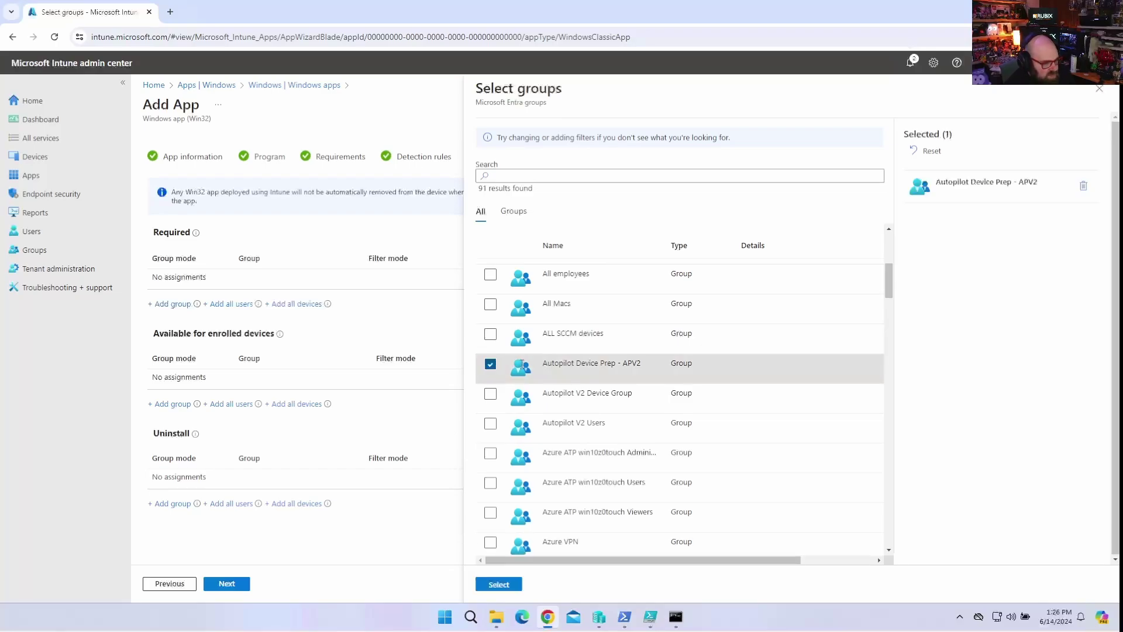
left_click(491, 585)
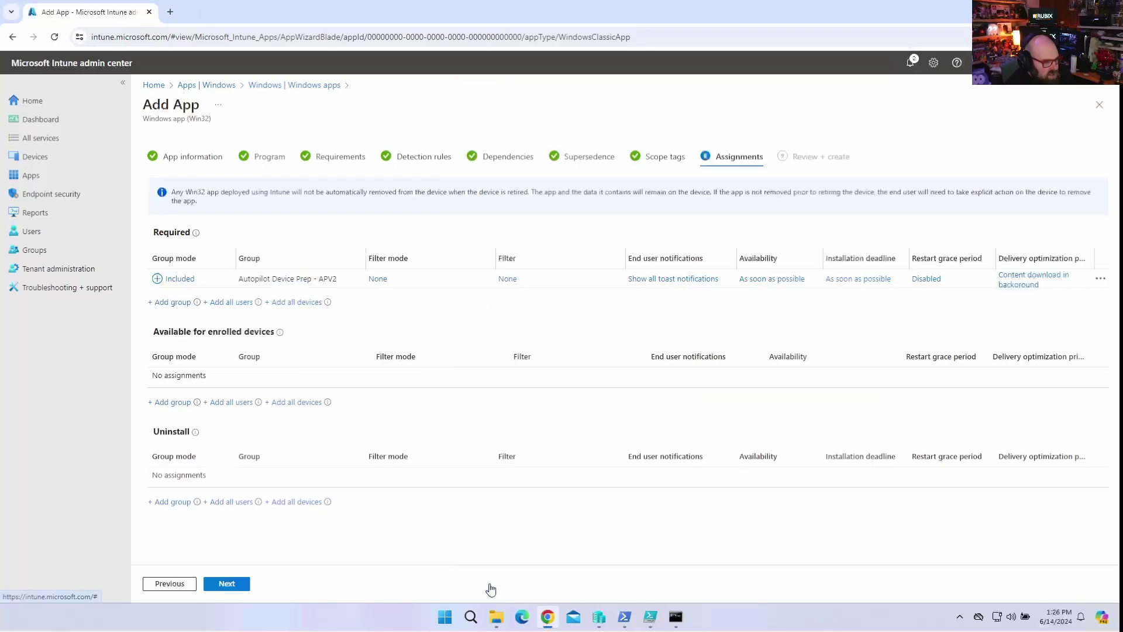
left_click(241, 585)
left_click(237, 587)
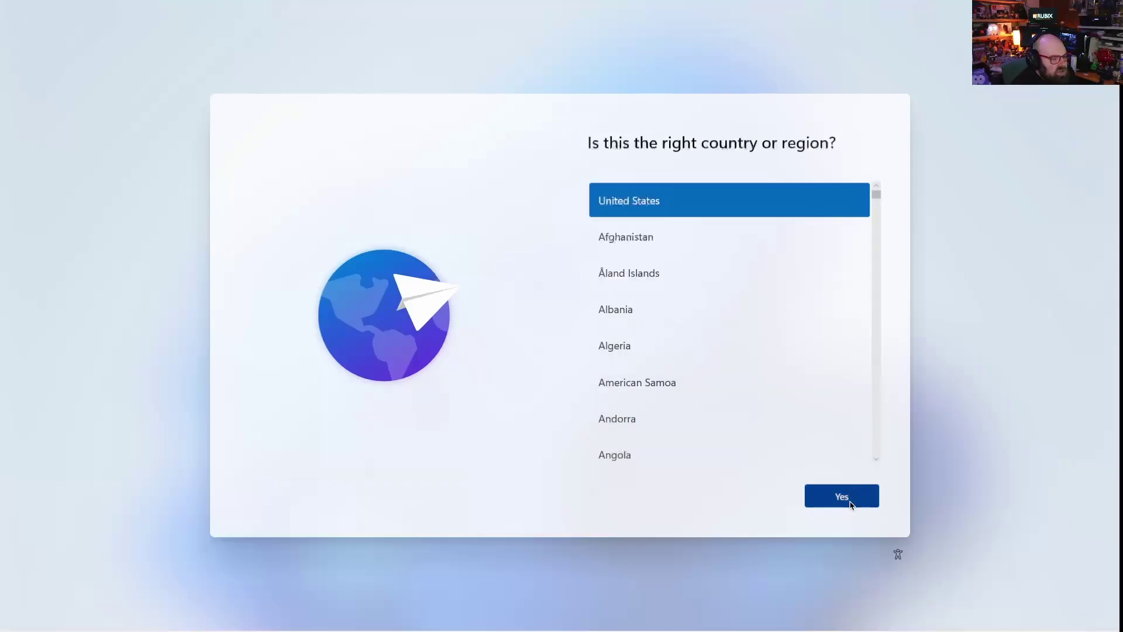
Accept United States as region and US keyboard, skipping a second layout.
left_click(850, 505)
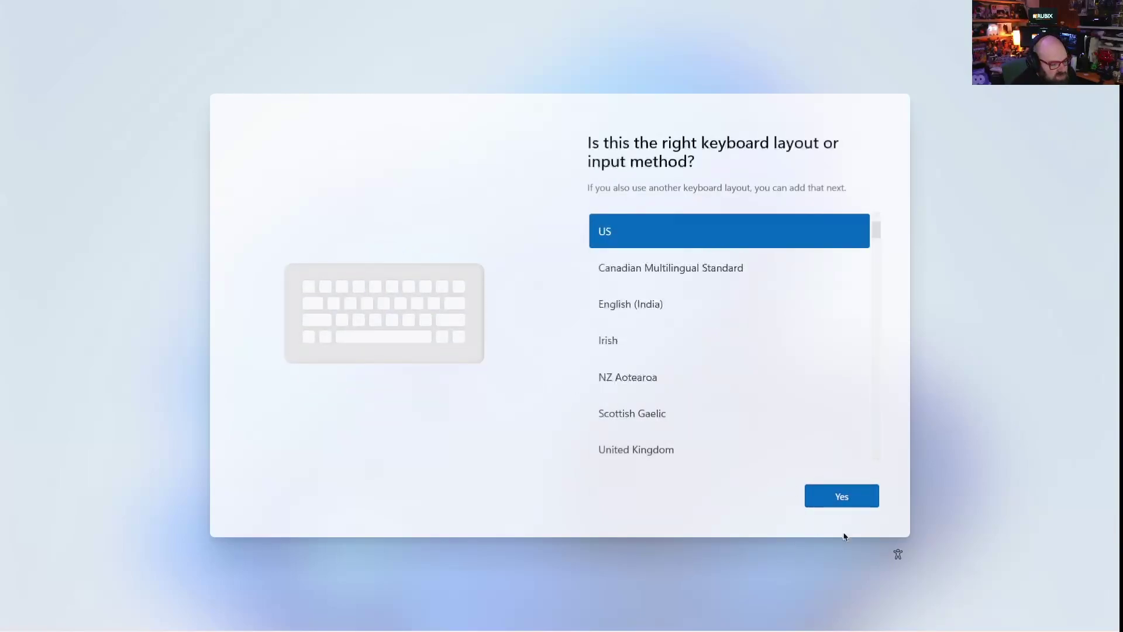
left_click(836, 498)
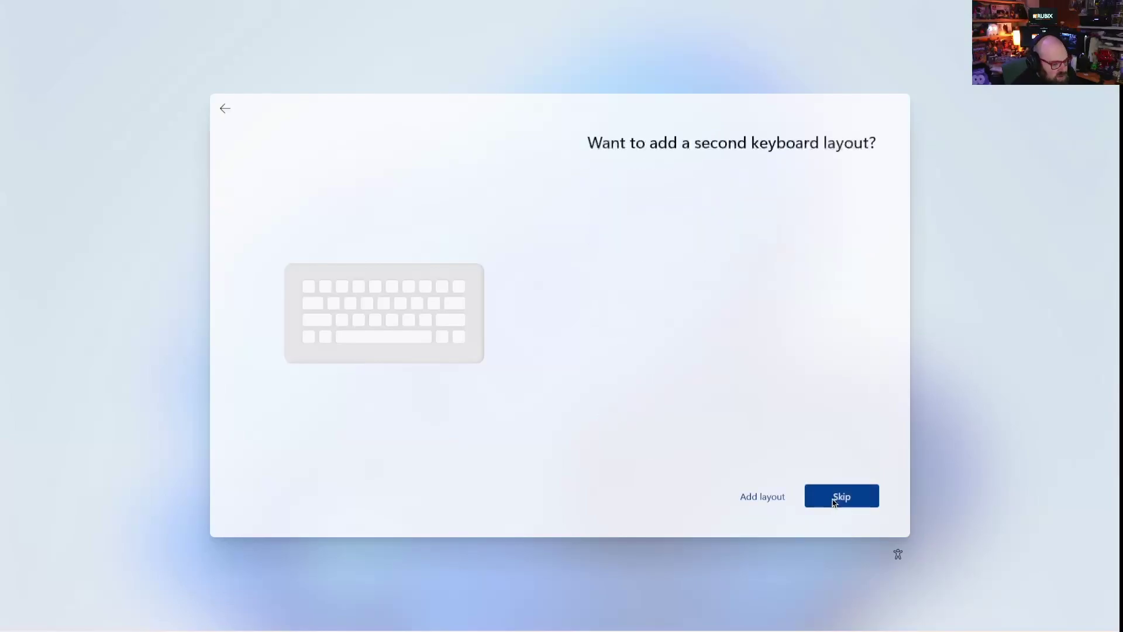
left_click(840, 496)
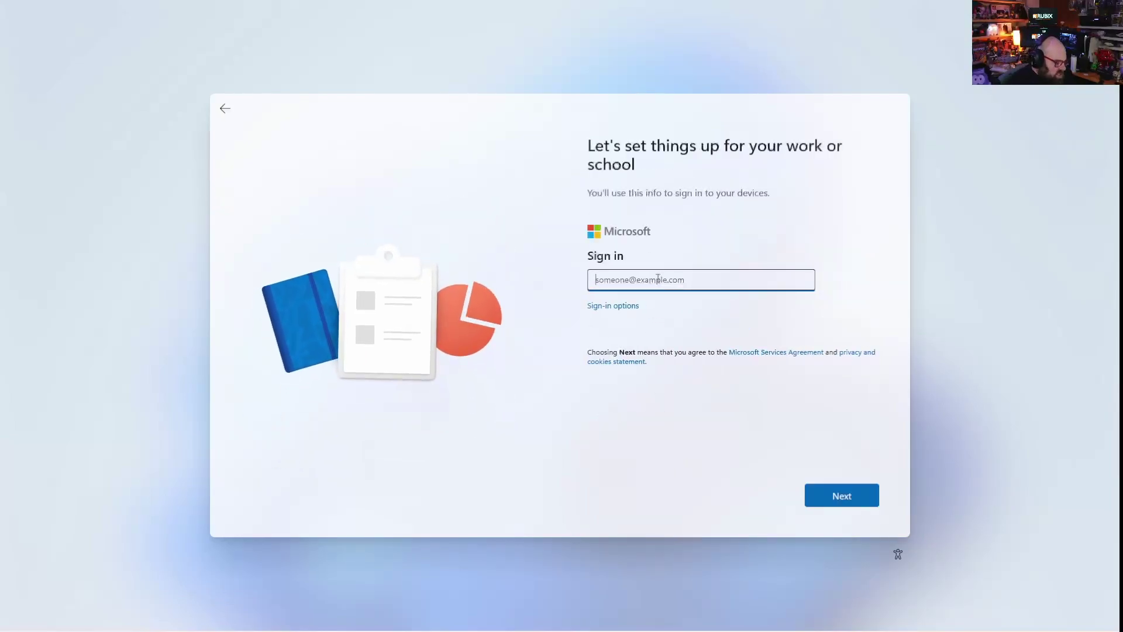
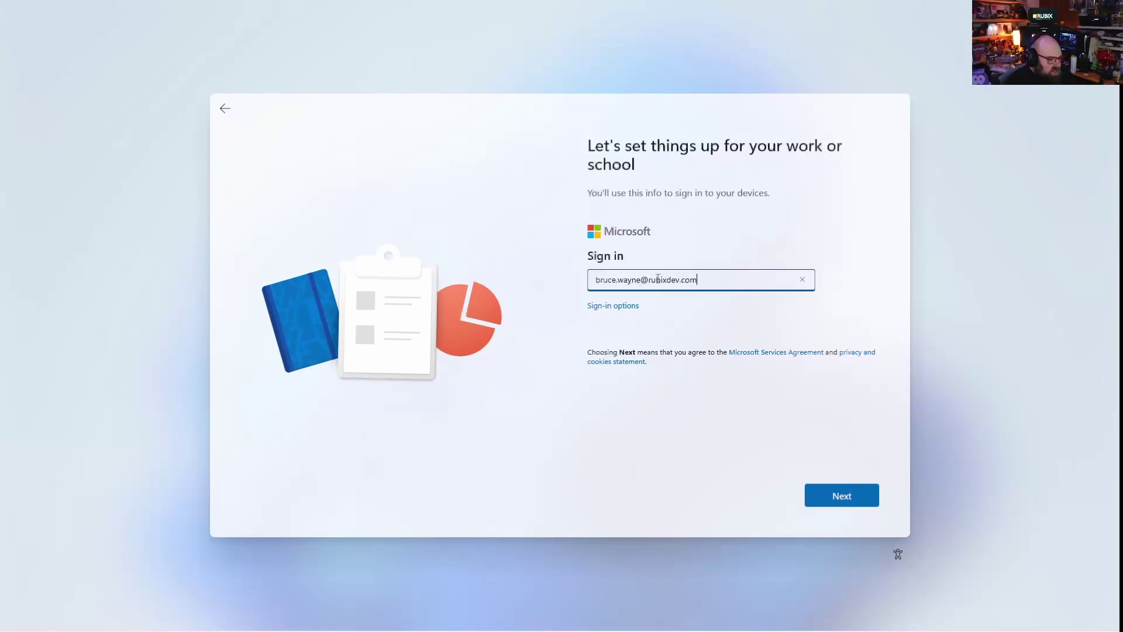
Sign in with the work account e-mail and password.
key("Return")
type("••••••••")
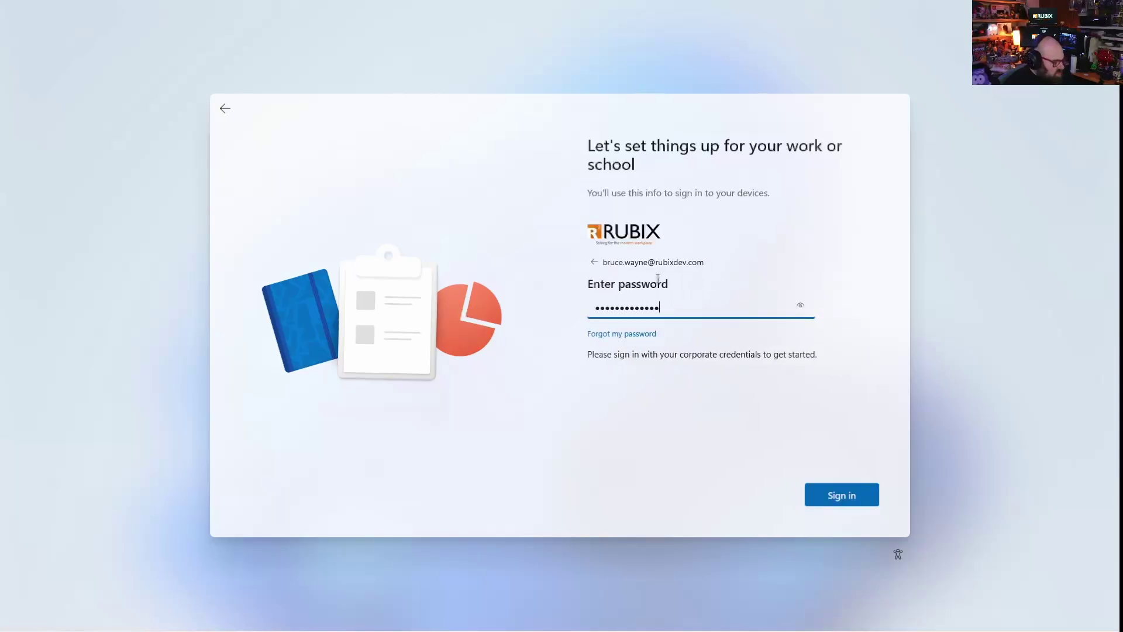
type("•••••")
key("Return")
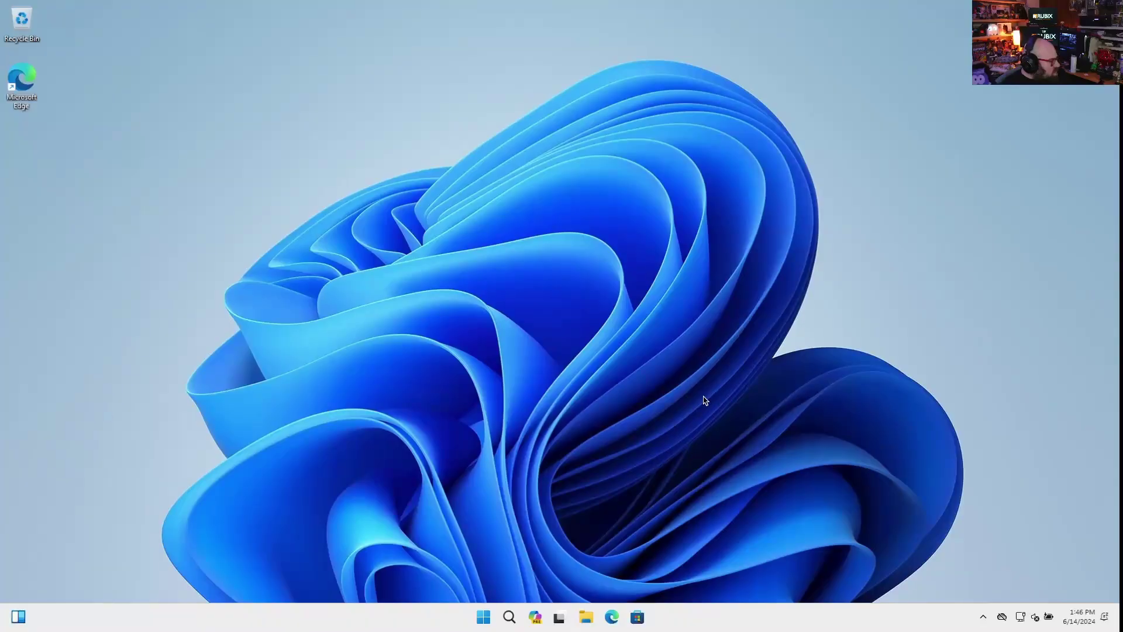
Launch Outlook from Start search and dismiss its tip and cloud settings notices.
left_click(483, 617)
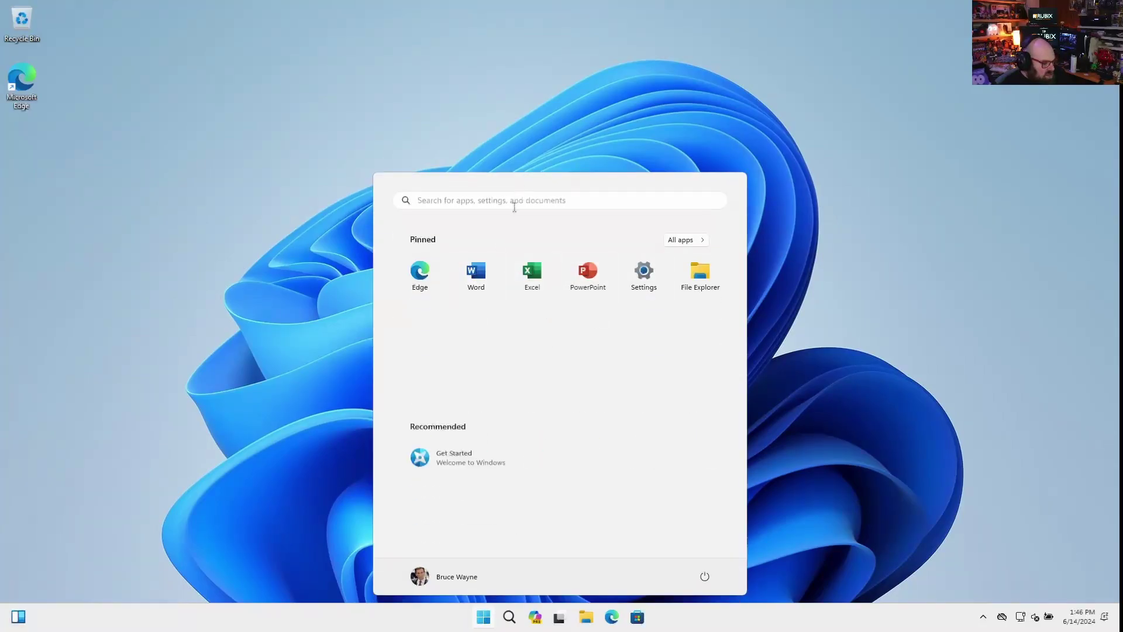
type("outlook")
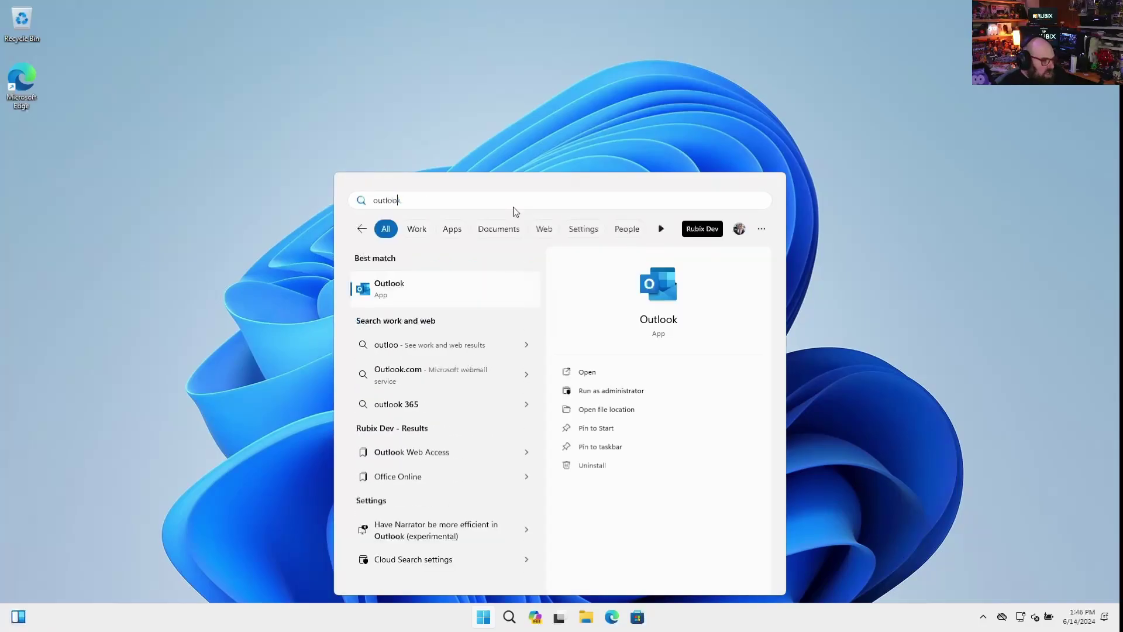
key("Escape")
key("Escape")
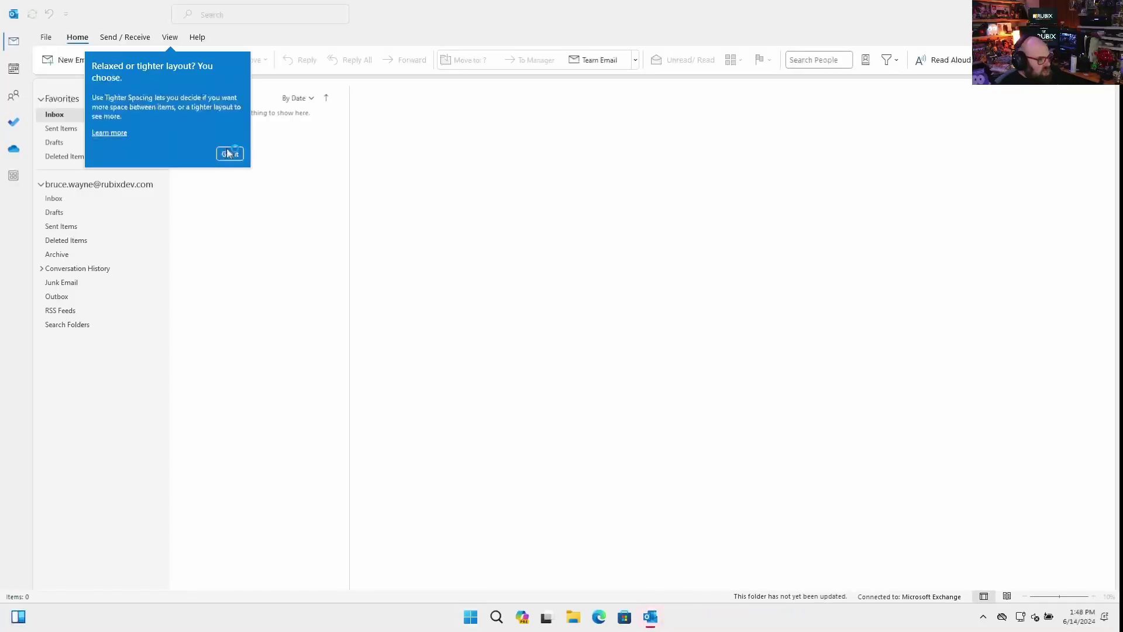
left_click(231, 153)
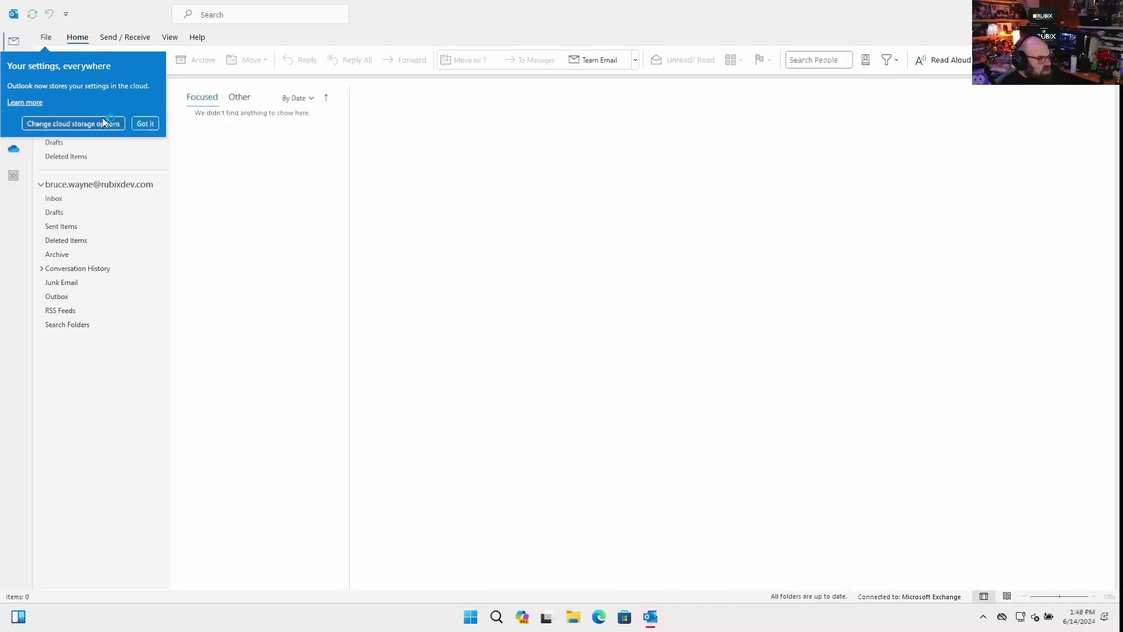
left_click(995, 14)
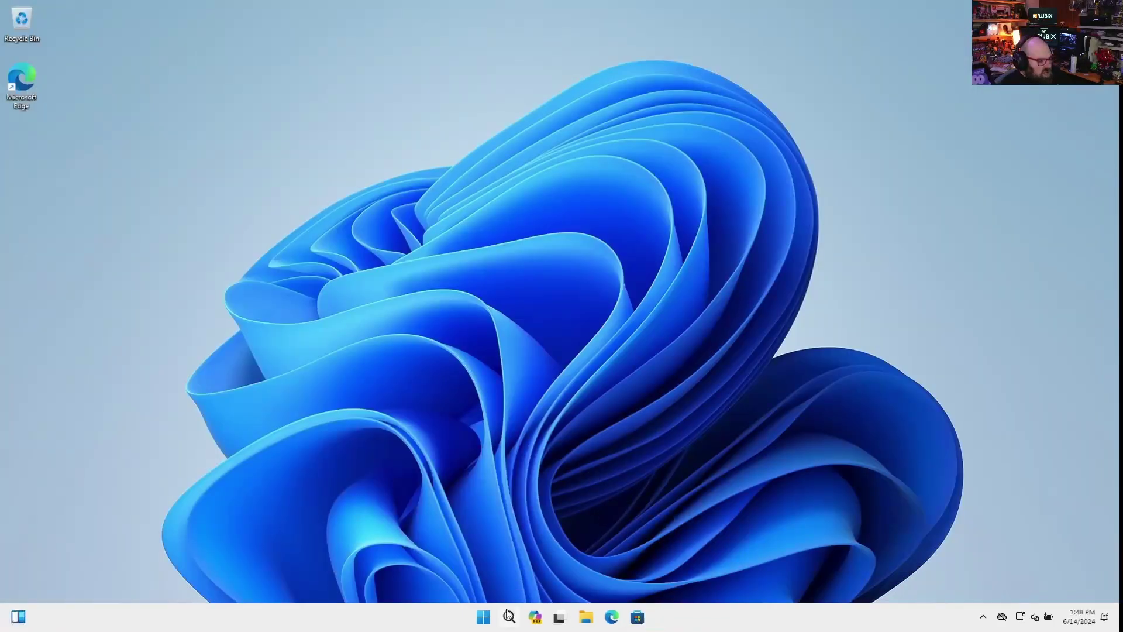
Launch Word from Start, check its signed-in account, then close it.
left_click(484, 617)
left_click(476, 287)
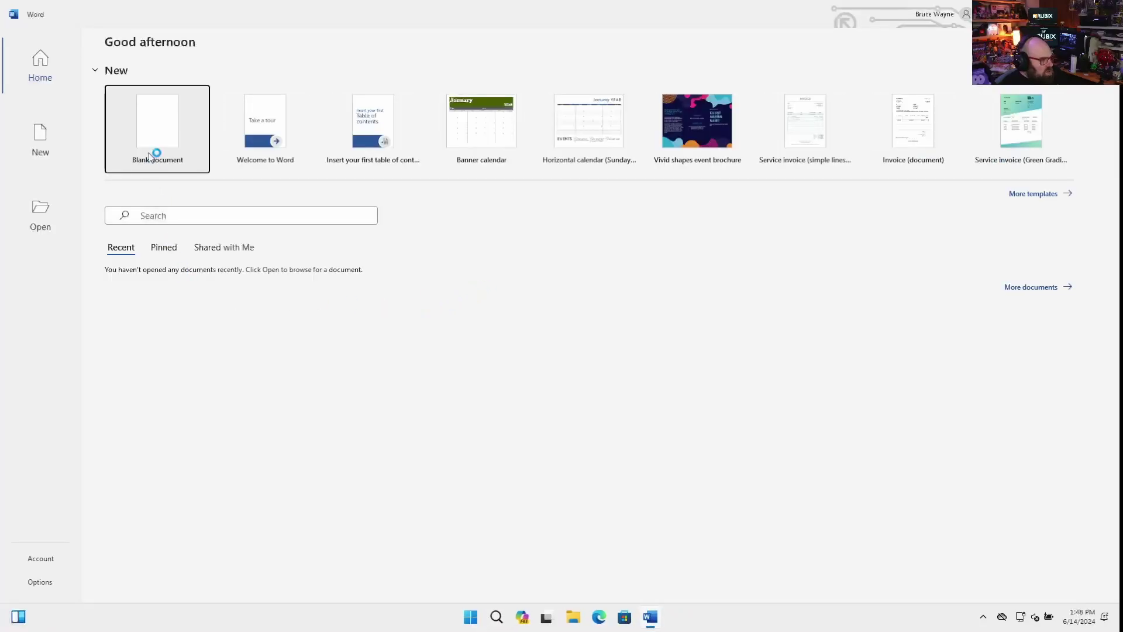
left_click(966, 14)
left_click(1108, 7)
Launch Registry Editor from Start search with administrator approval.
left_click(484, 619)
type("rege")
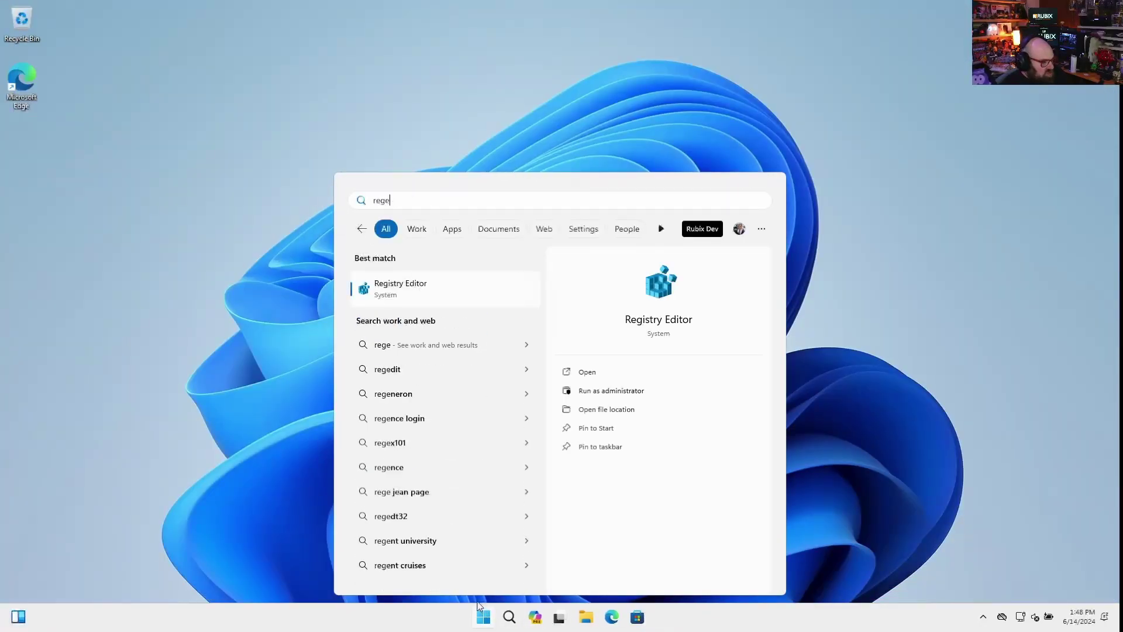
key("Return")
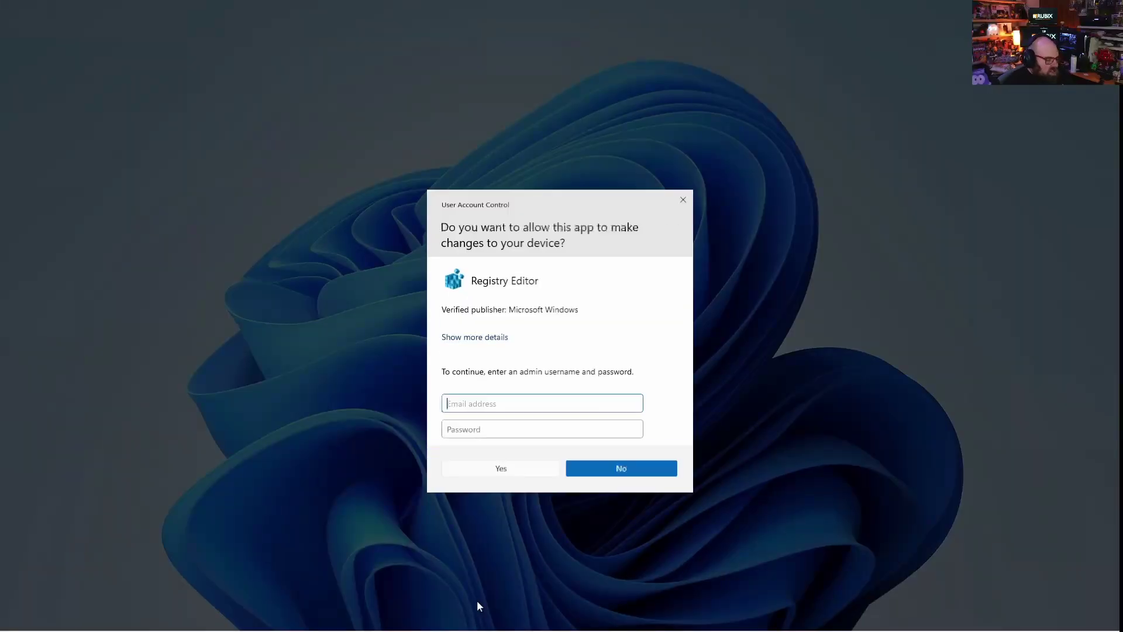
key("Return")
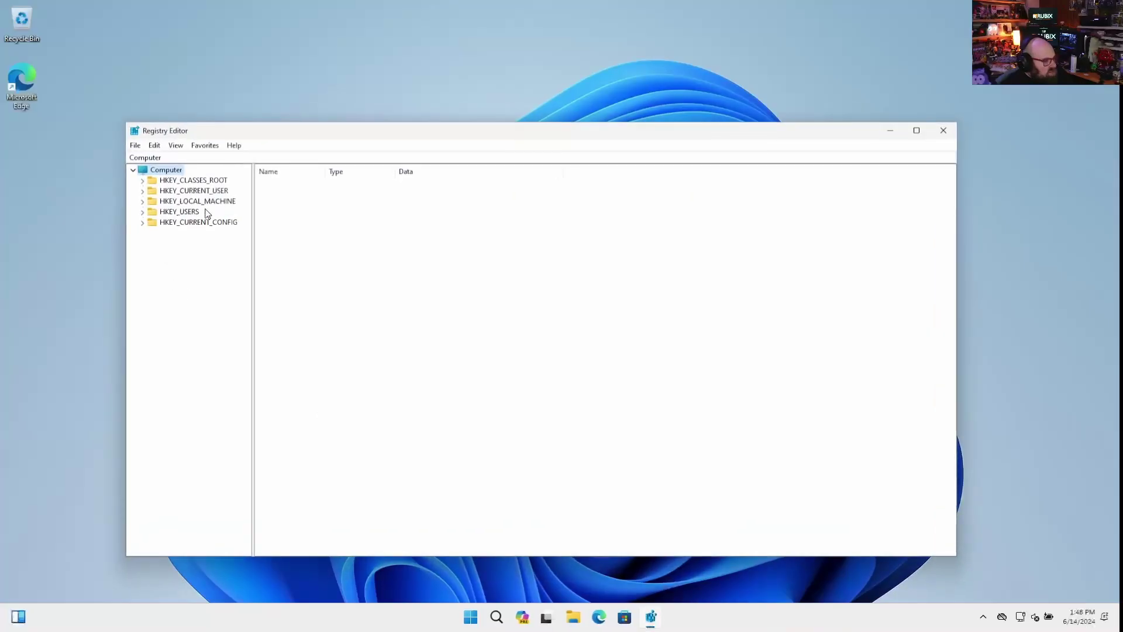
Navigate to HKLM\SOFTWARE\Microsoft\Windows\CurrentVersion\Uninstall and open the O365ProPlusRetail - en-us key.
double_click(199, 201)
left_click(270, 158)
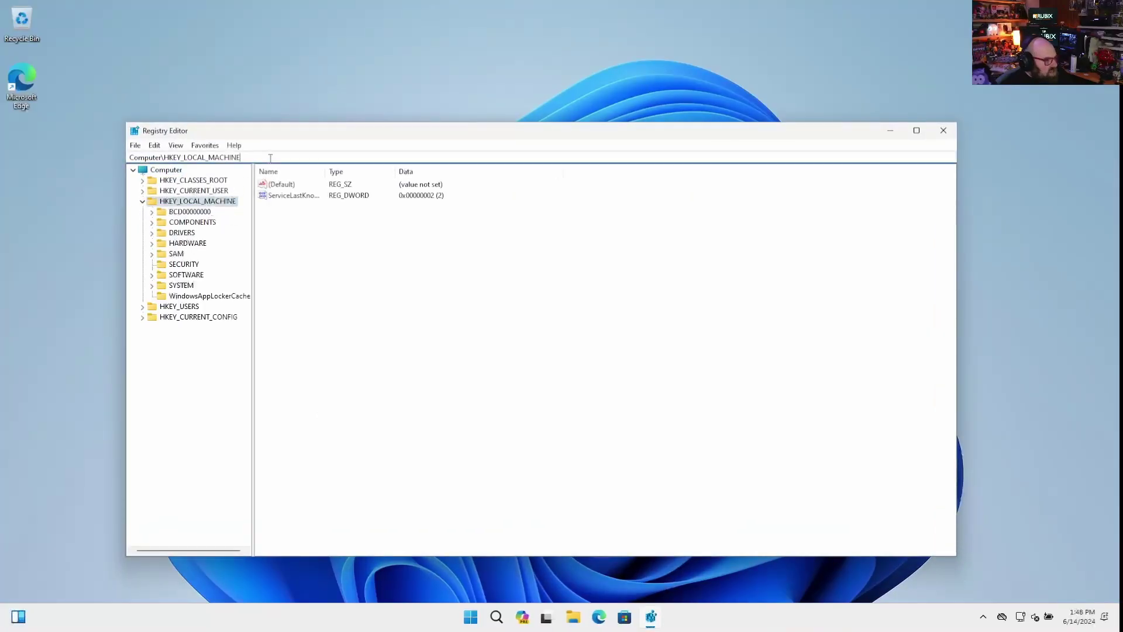
type("\\SOF")
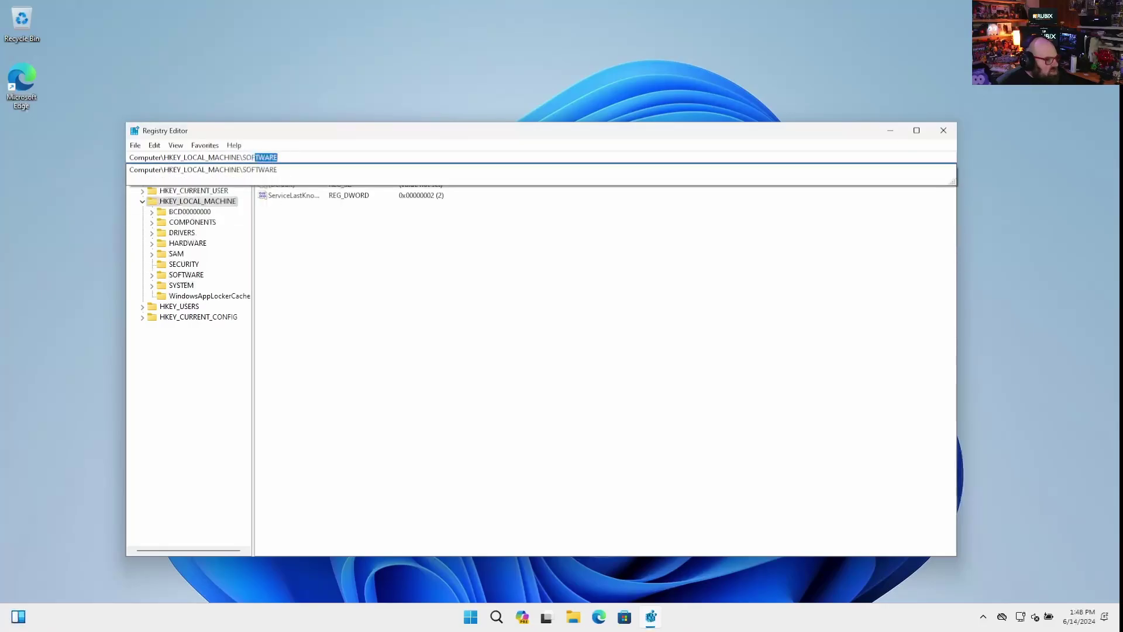
type("TWARE\\Microsoft")
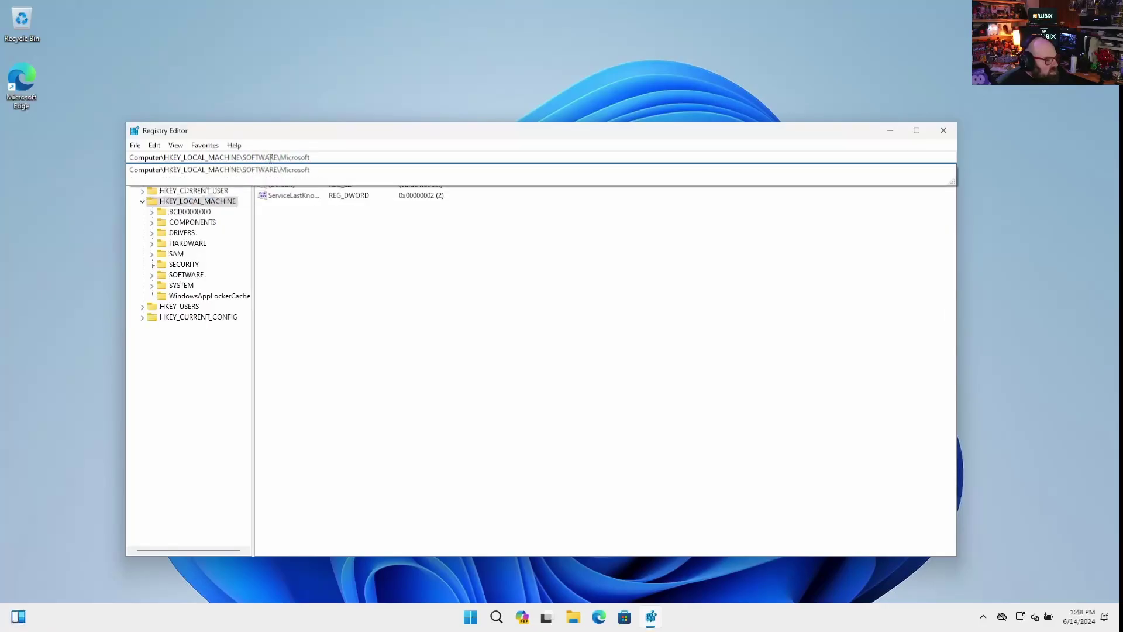
type("\\Win")
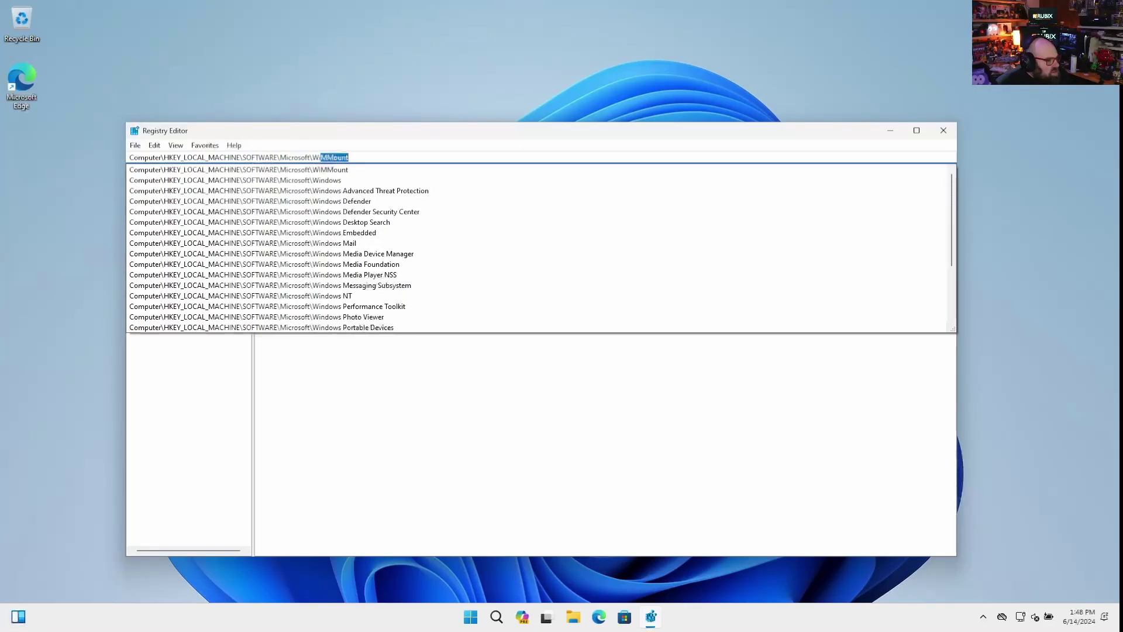
type("dows\\CurrentVersion")
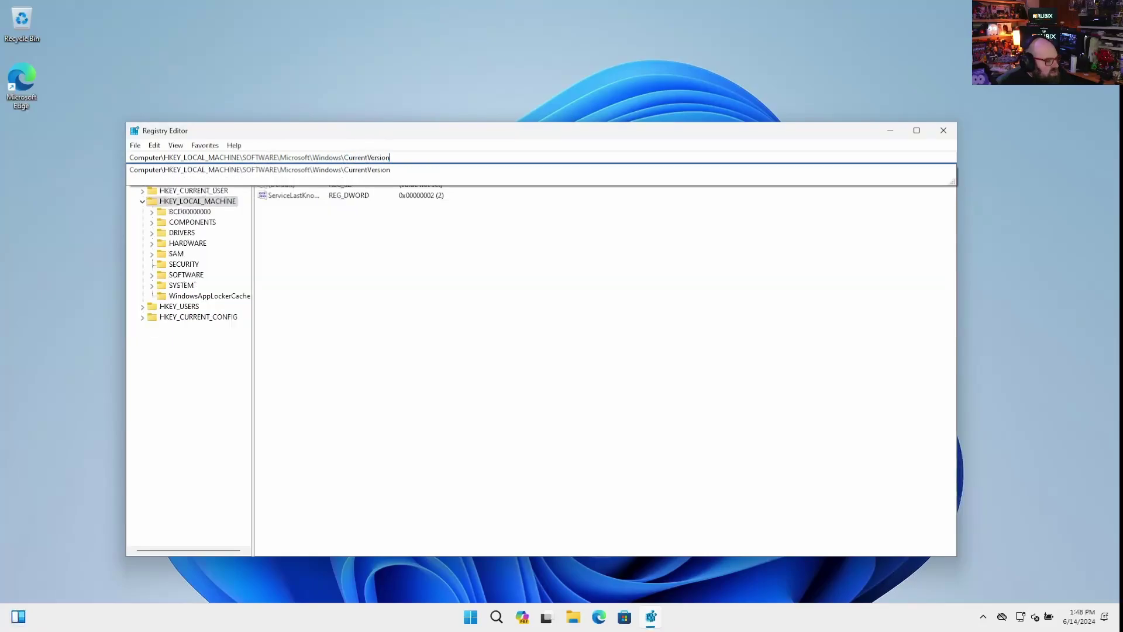
type("\\")
type("O")
key("BackSpace")
key("BackSpace")
type("Uninstall\\I")
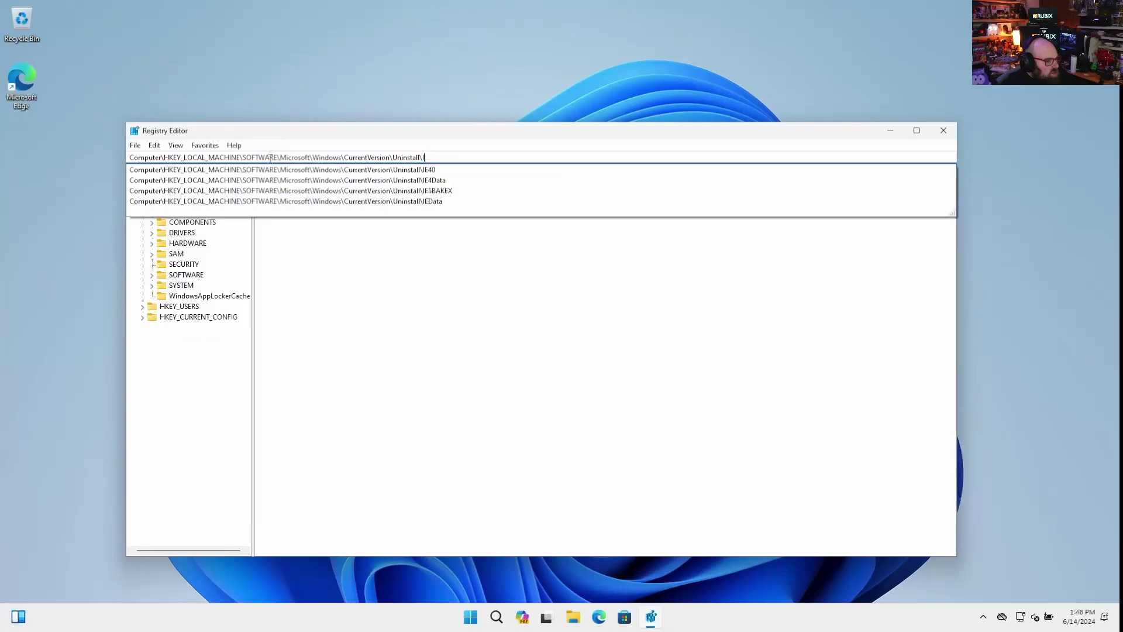
key("BackSpace")
type("O365ProPlusRetail - en-us")
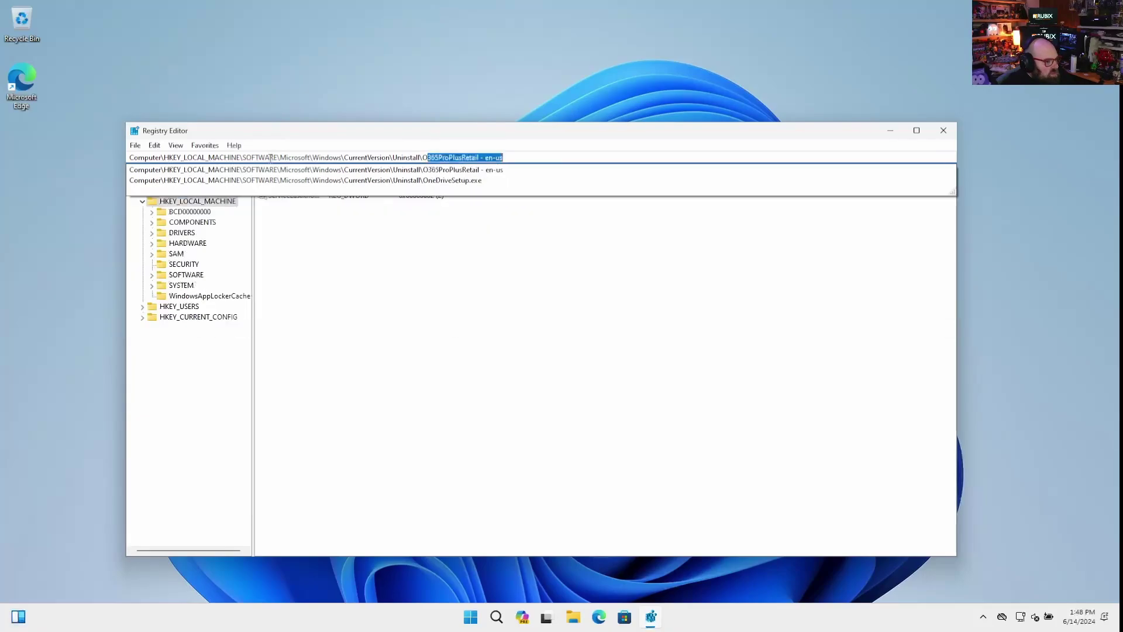
left_click(328, 171)
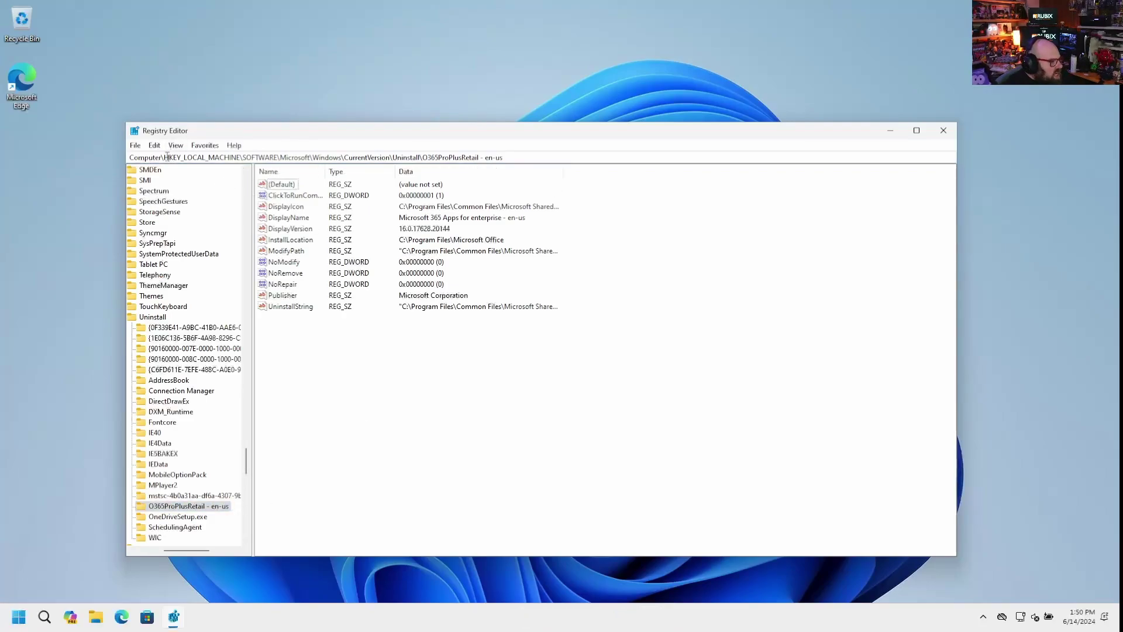
left_click_drag(164, 158, 237, 159)
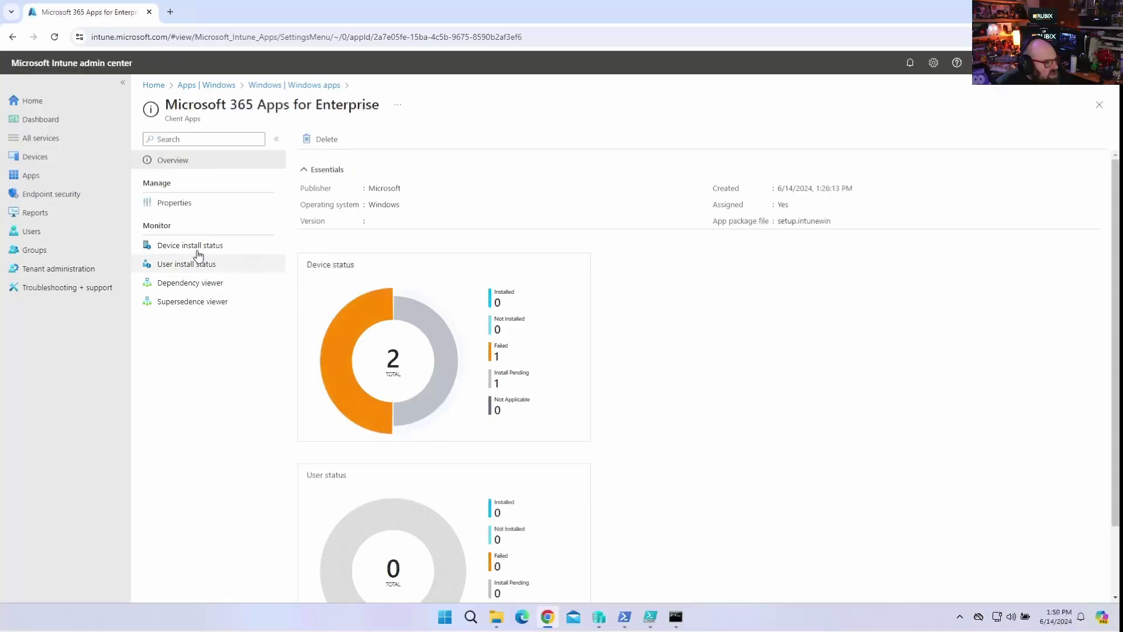
In the app's Registry detection rule, replace the HKLM: key path prefix with HKEY_LOCAL_MACHINE.
left_click(199, 204)
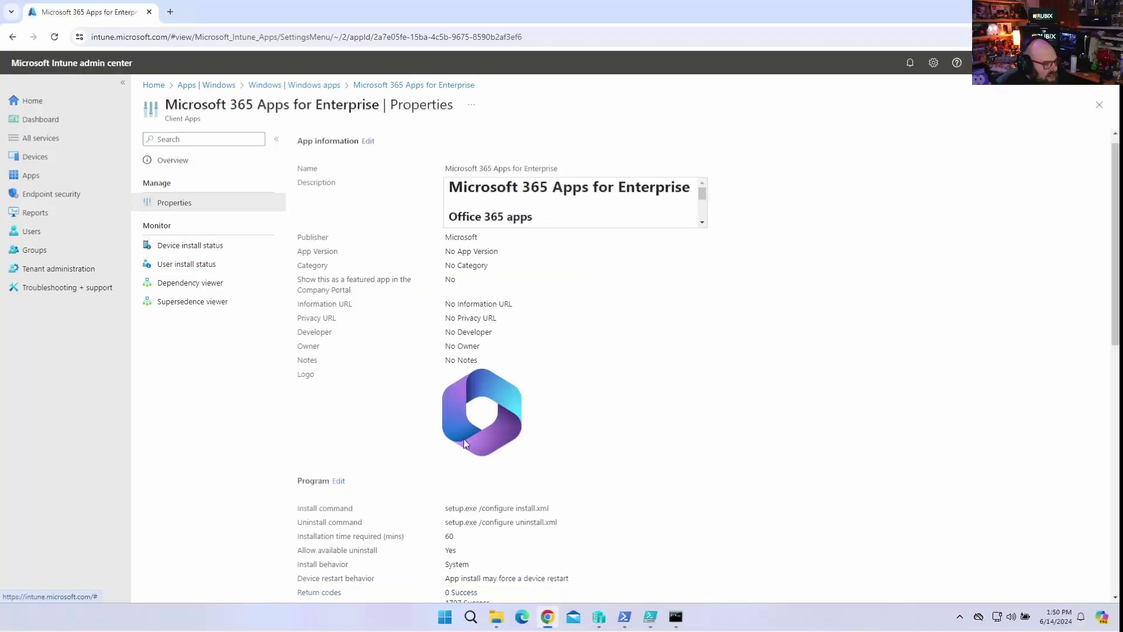
scroll(465, 443, "down", 8)
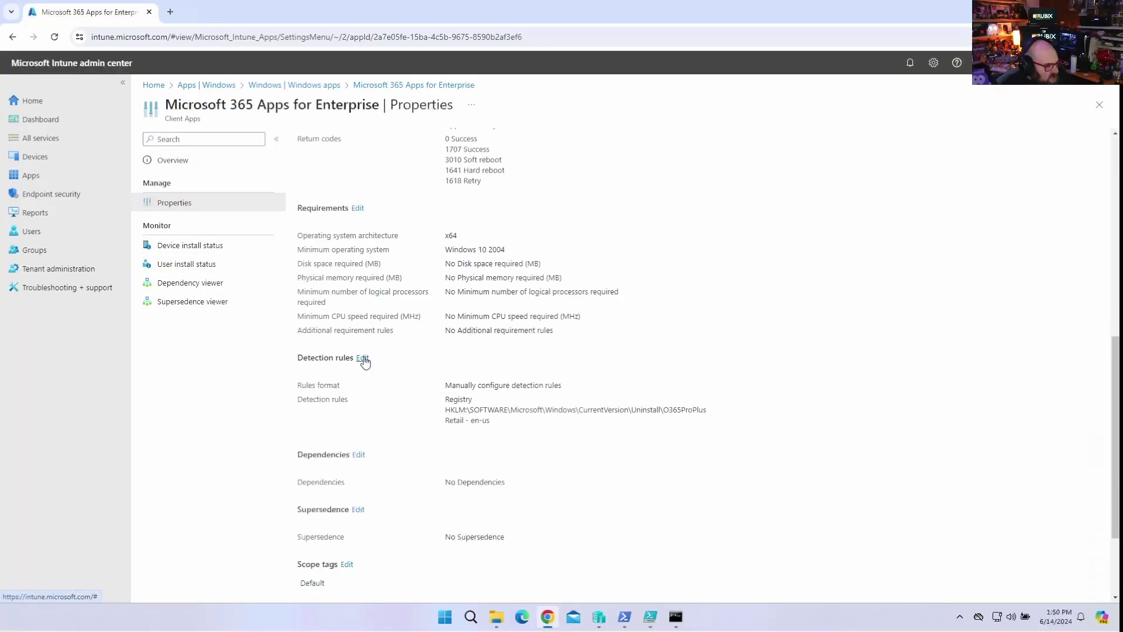
left_click(364, 358)
left_click(331, 250)
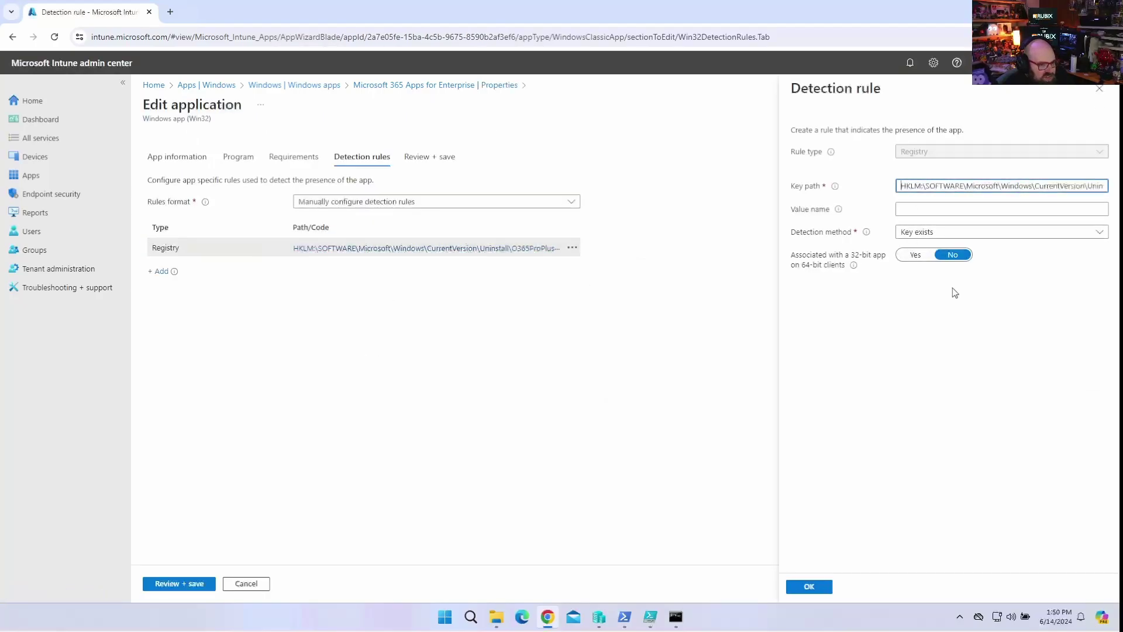
key("shift+Right")
key("shift+Right")
key("shift+Right")
key("shift+Right")
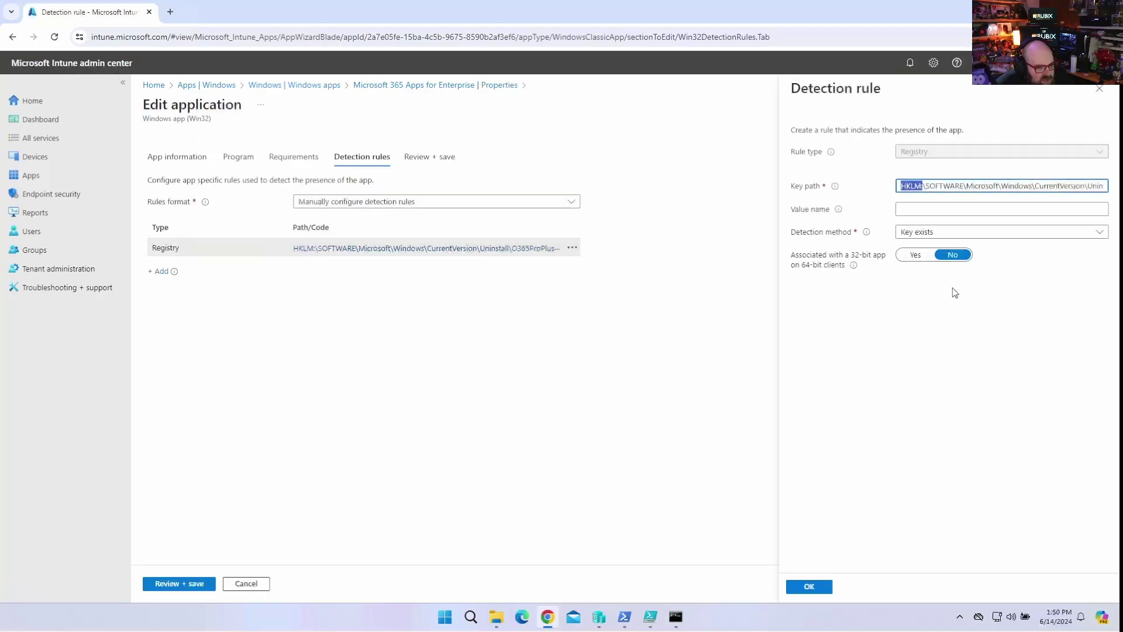
key("Delete")
type("HKEY_L")
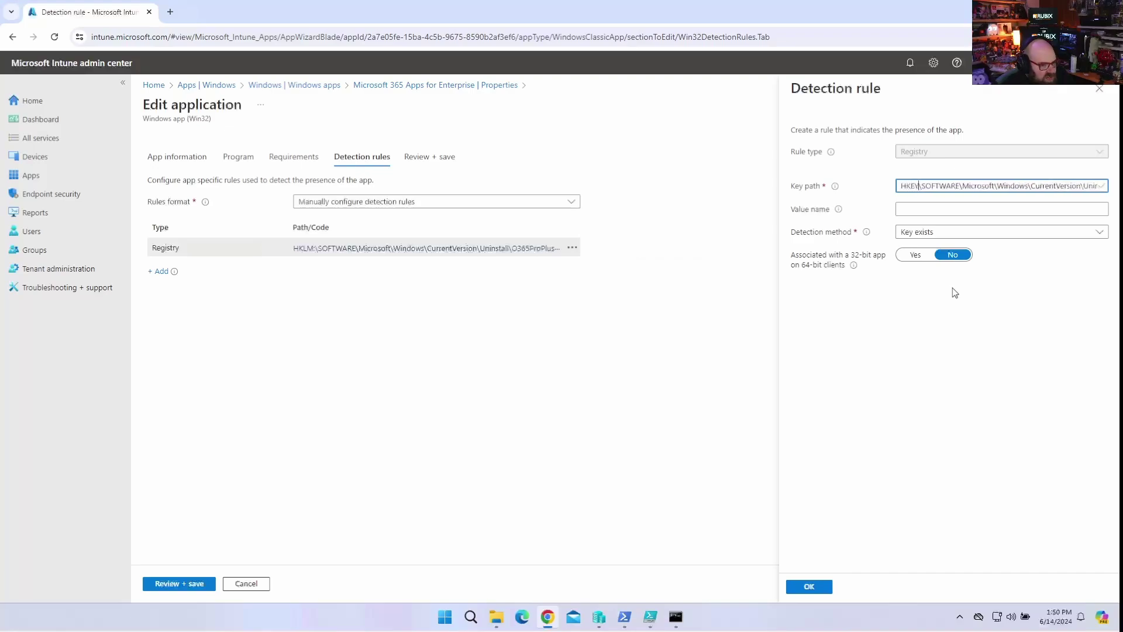
type("OCAL_MACHIN")
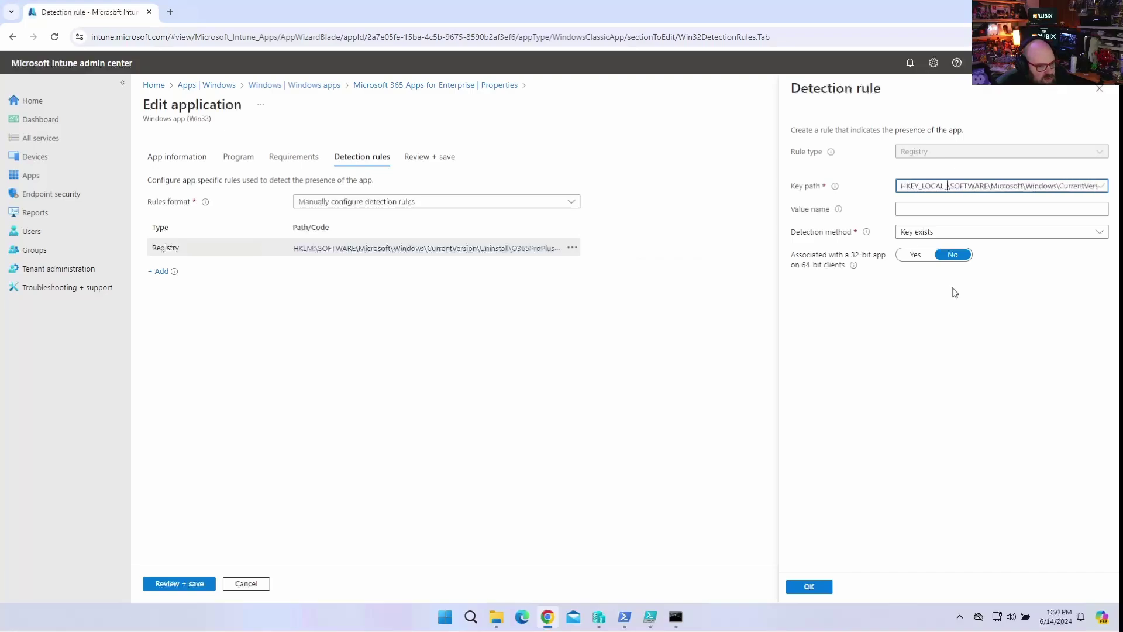
type("E")
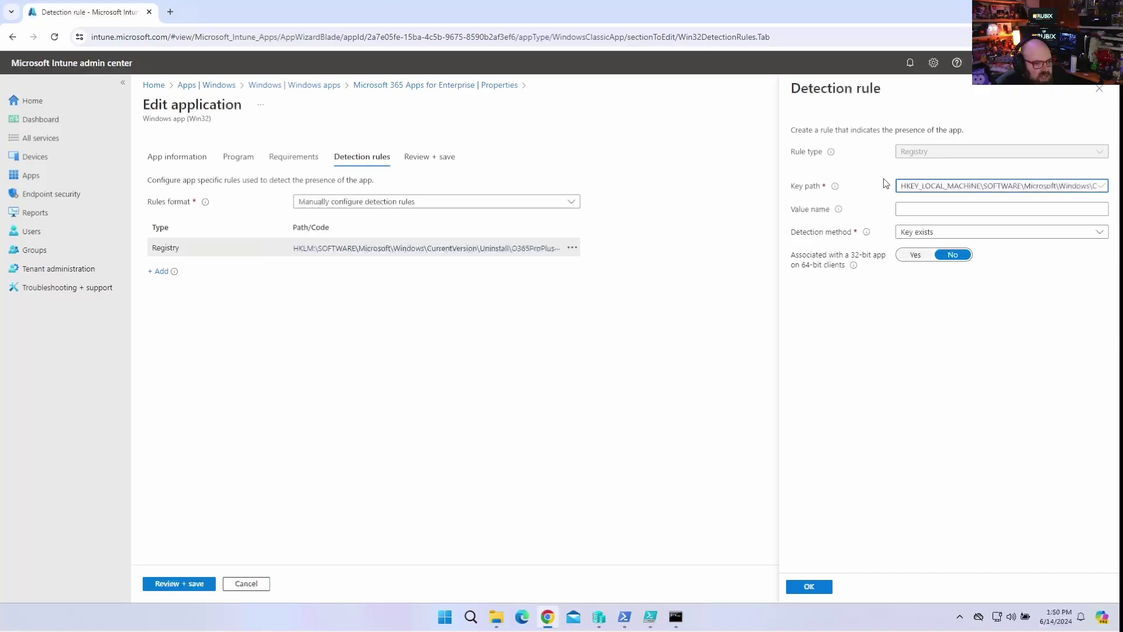
Confirm the updated detection rule and save the app's changes.
left_click(809, 588)
left_click(176, 585)
left_click(167, 583)
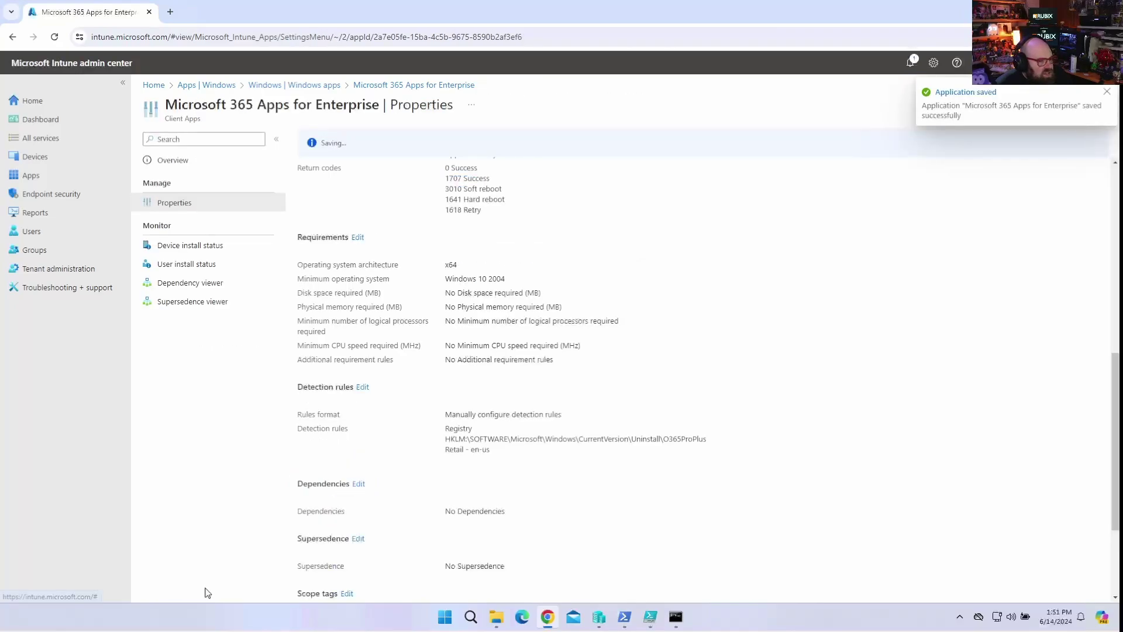
Scroll the Properties page to check the rule reads HKEY_LOCAL_MACHINE\...\Uninstall\O365ProPlusRetail - en-us.
scroll(567, 419, "down", 2)
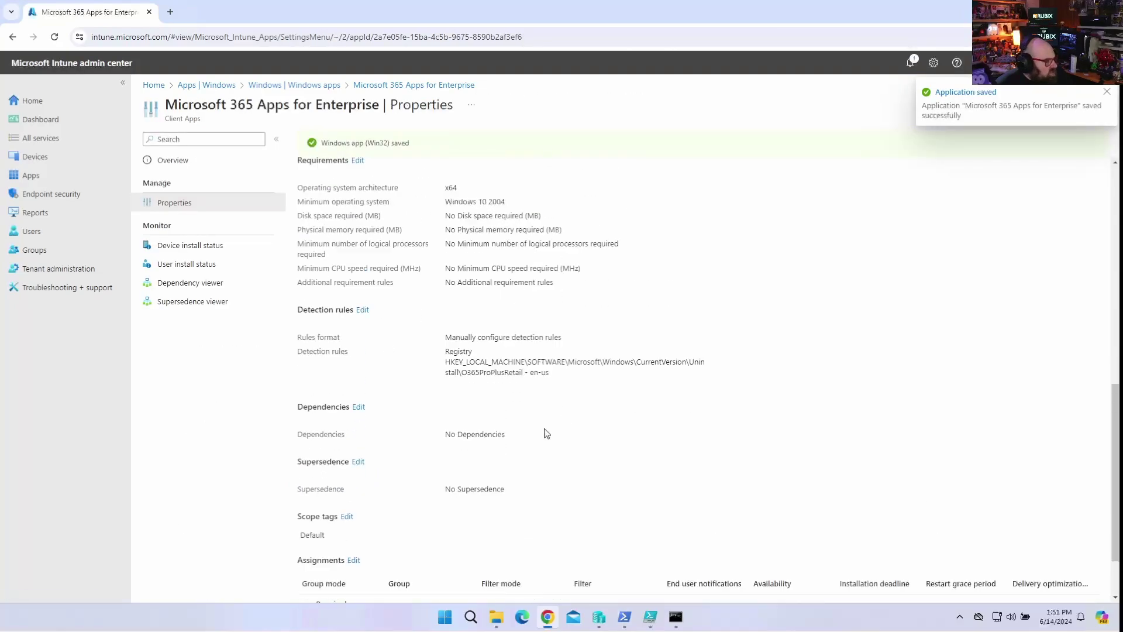